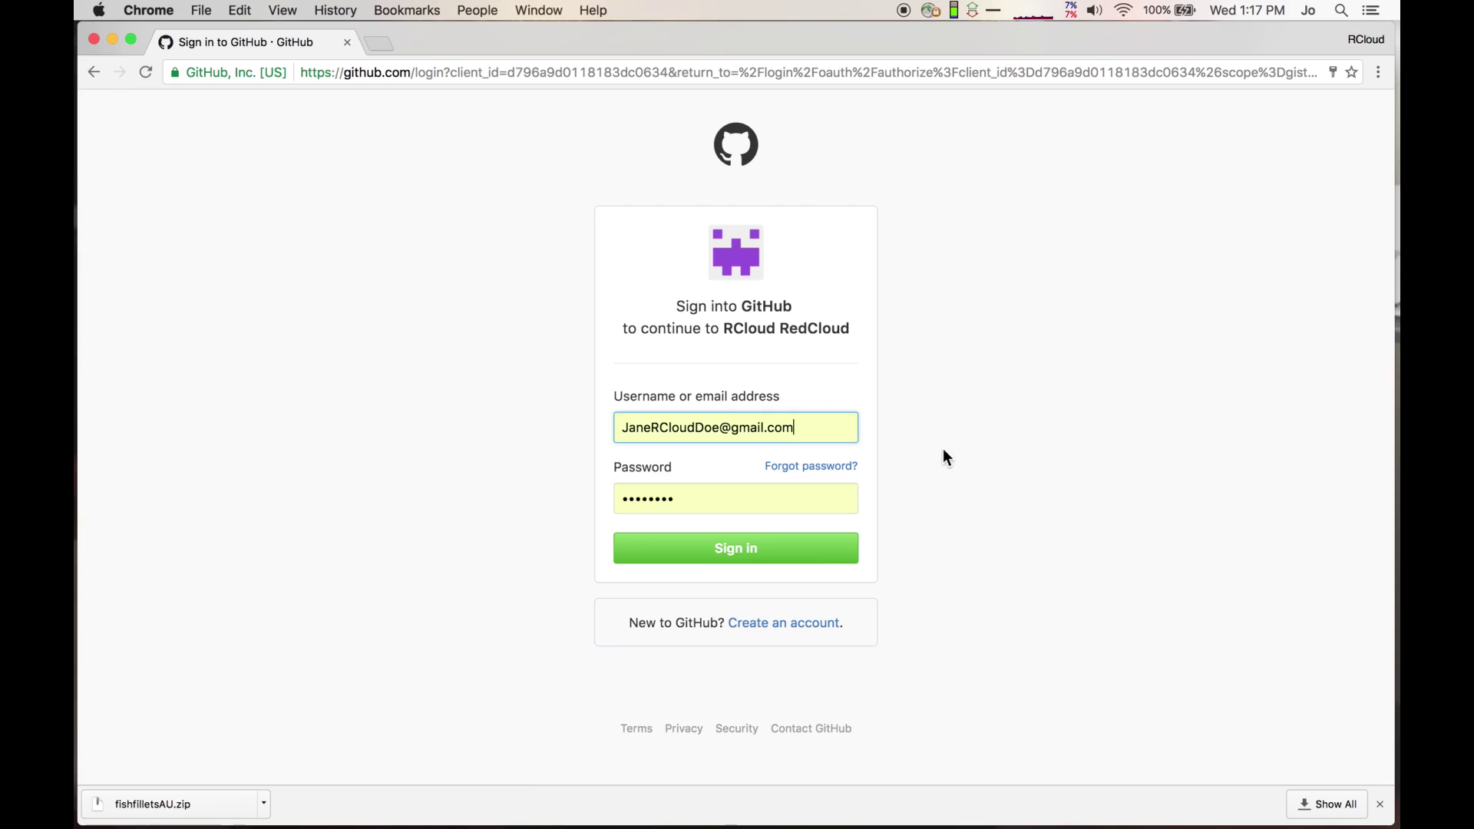
Sign in to GitHub with the prefilled credentials and run 2+2 in a new R cell of Notebook3.
left_click(654, 553)
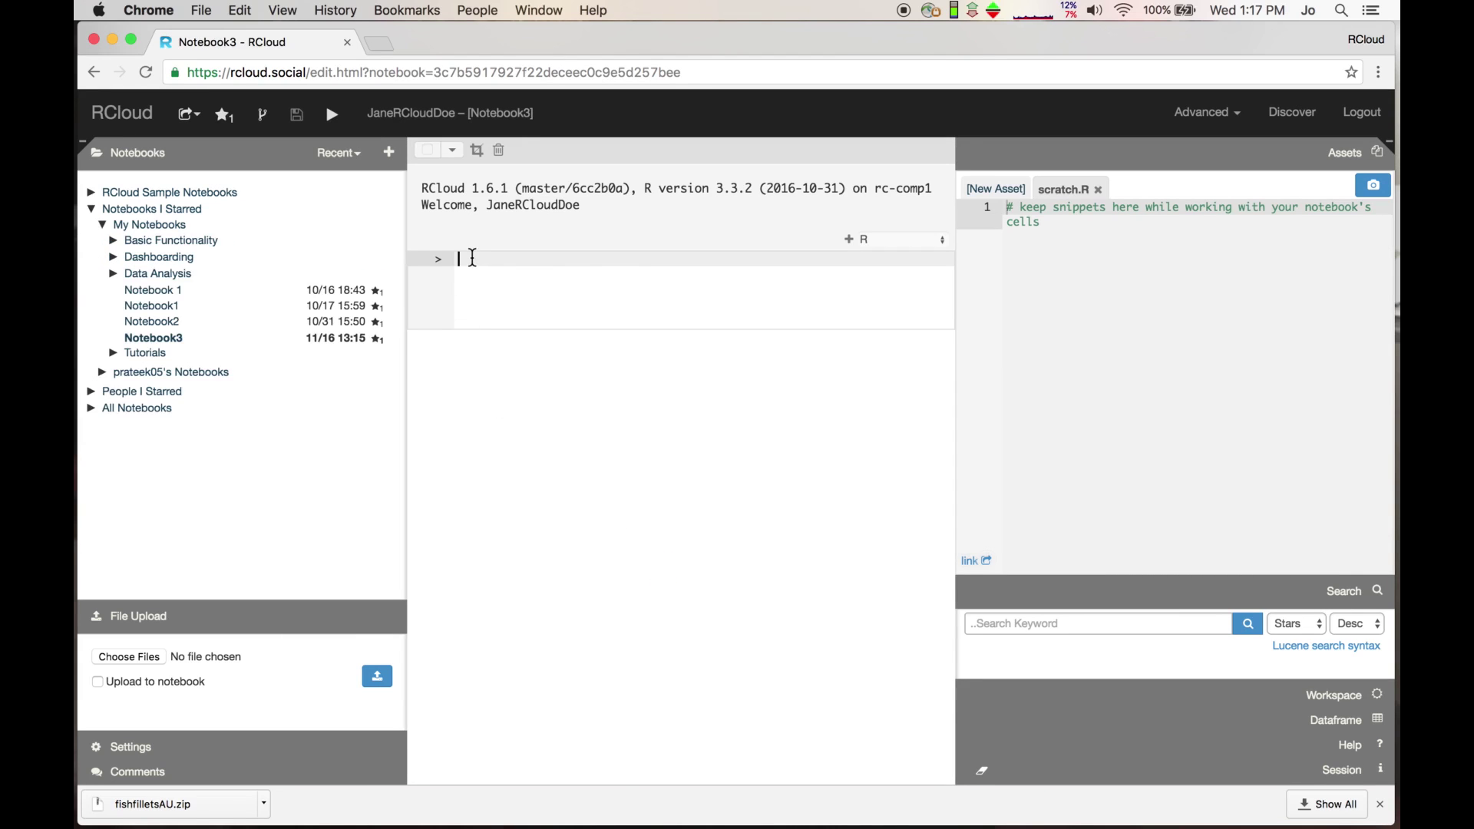
type("2+2")
key("Return")
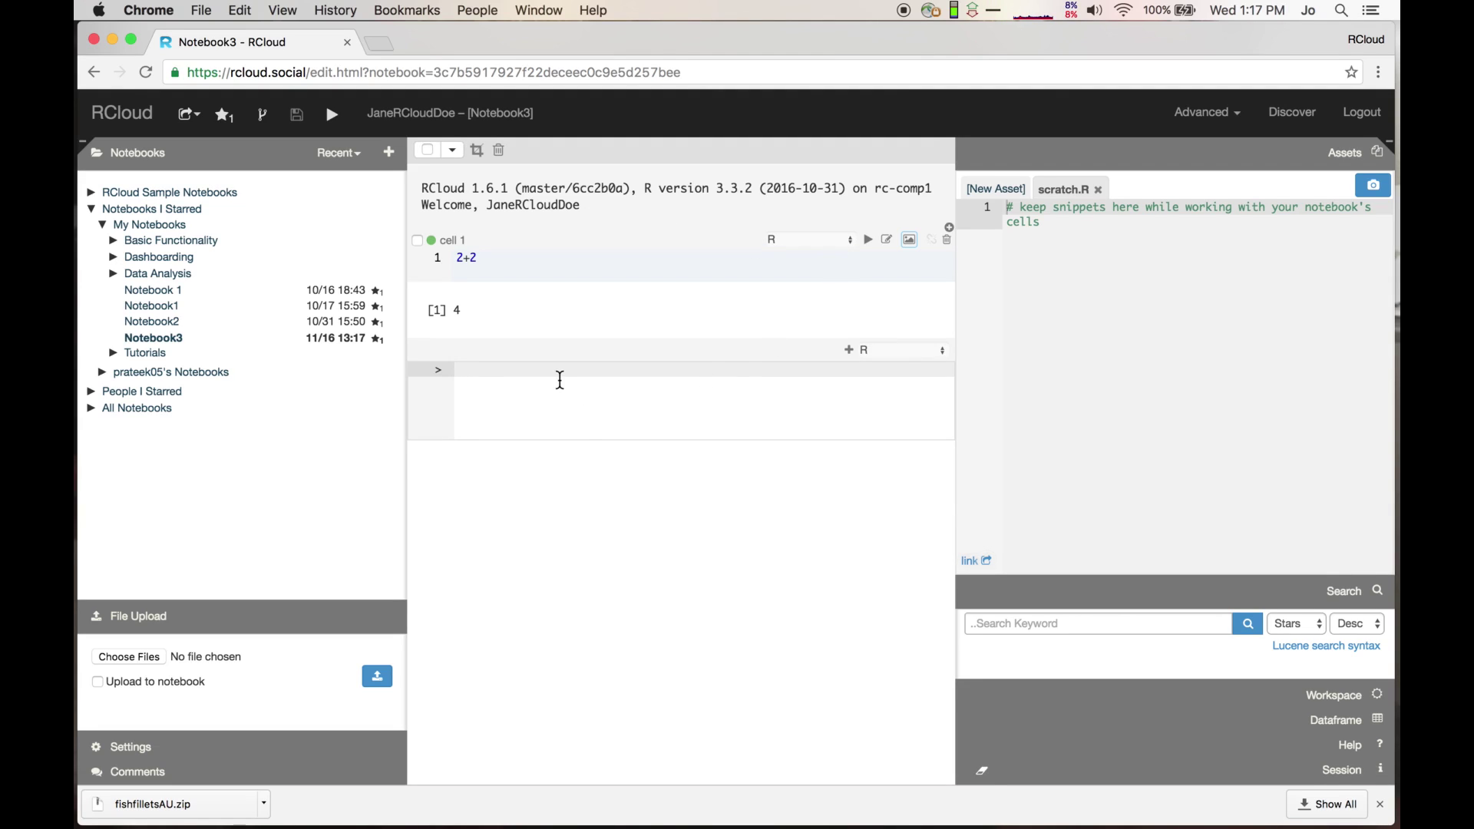
Run demo(graphics) in another new R cell of Notebook3.
type("s")
key("BackSpace")
type("demo(graphics")
key("Return")
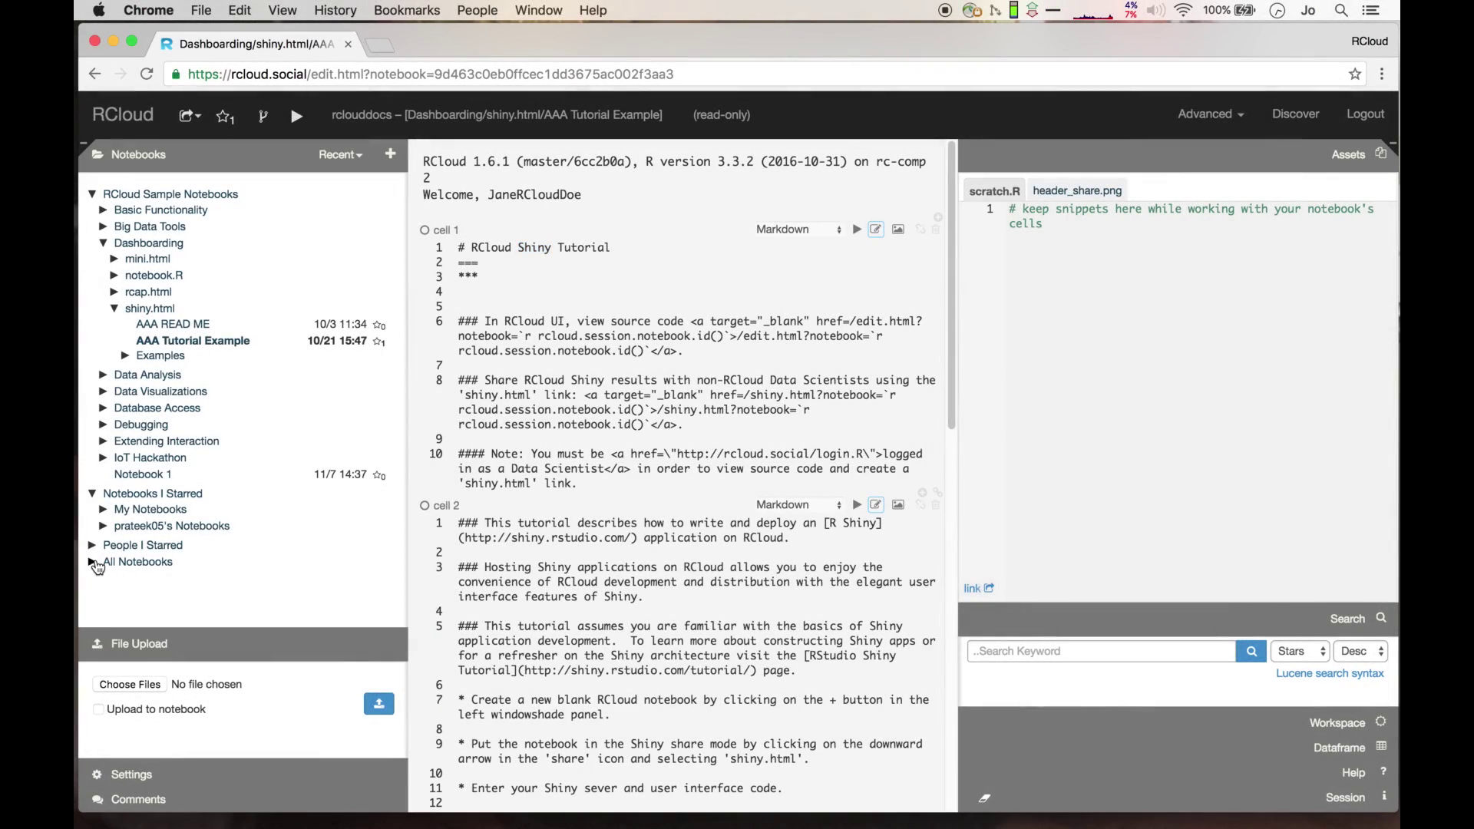
Expand All Notebooks in the notebook tree and look through the other users' notebook collections.
left_click(92, 561)
scroll(162, 542, "down", 3)
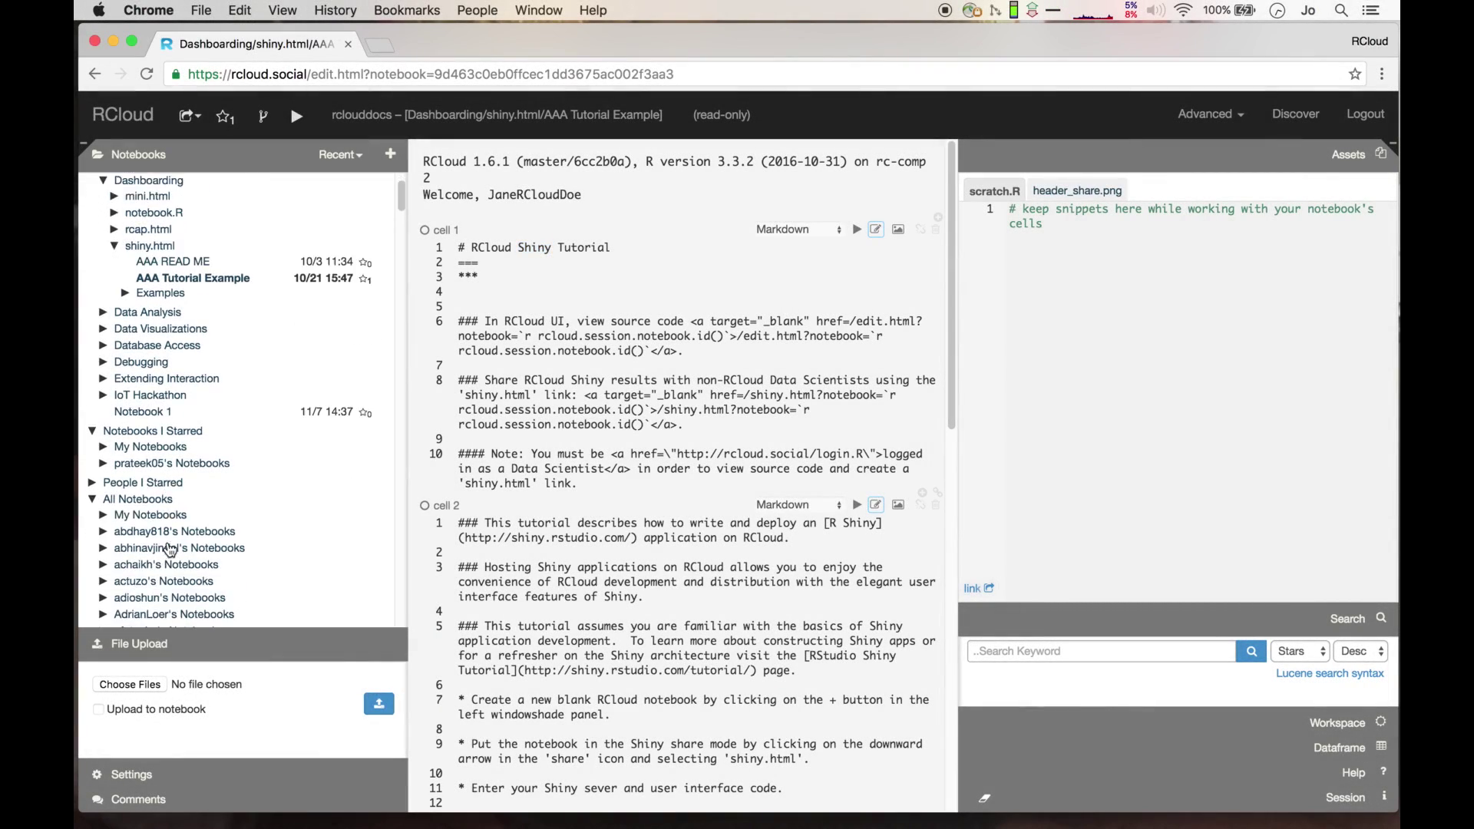
scroll(162, 541, "down", 8)
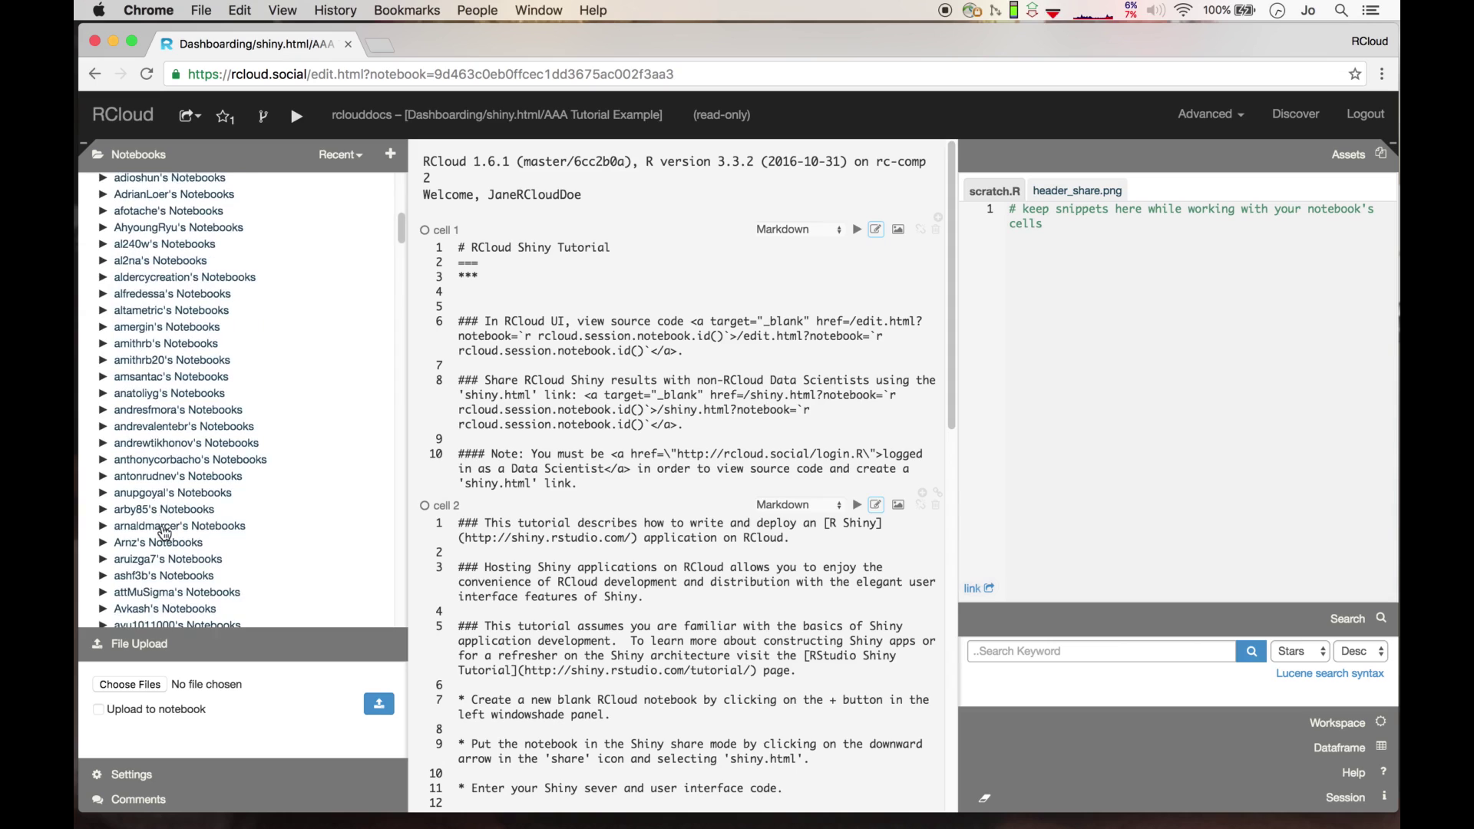
scroll(167, 528, "down", 10)
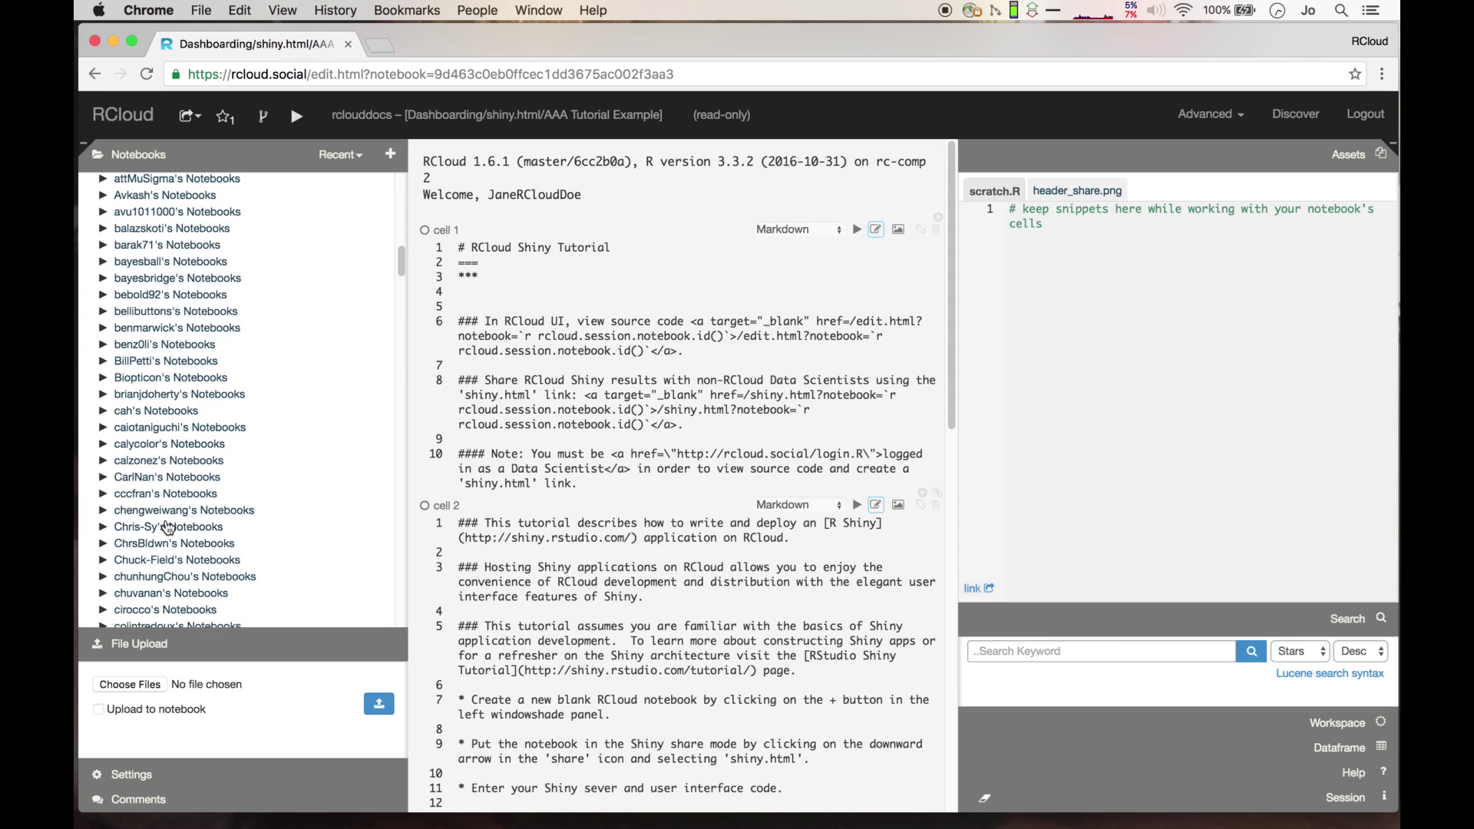
scroll(169, 525, "down", 15)
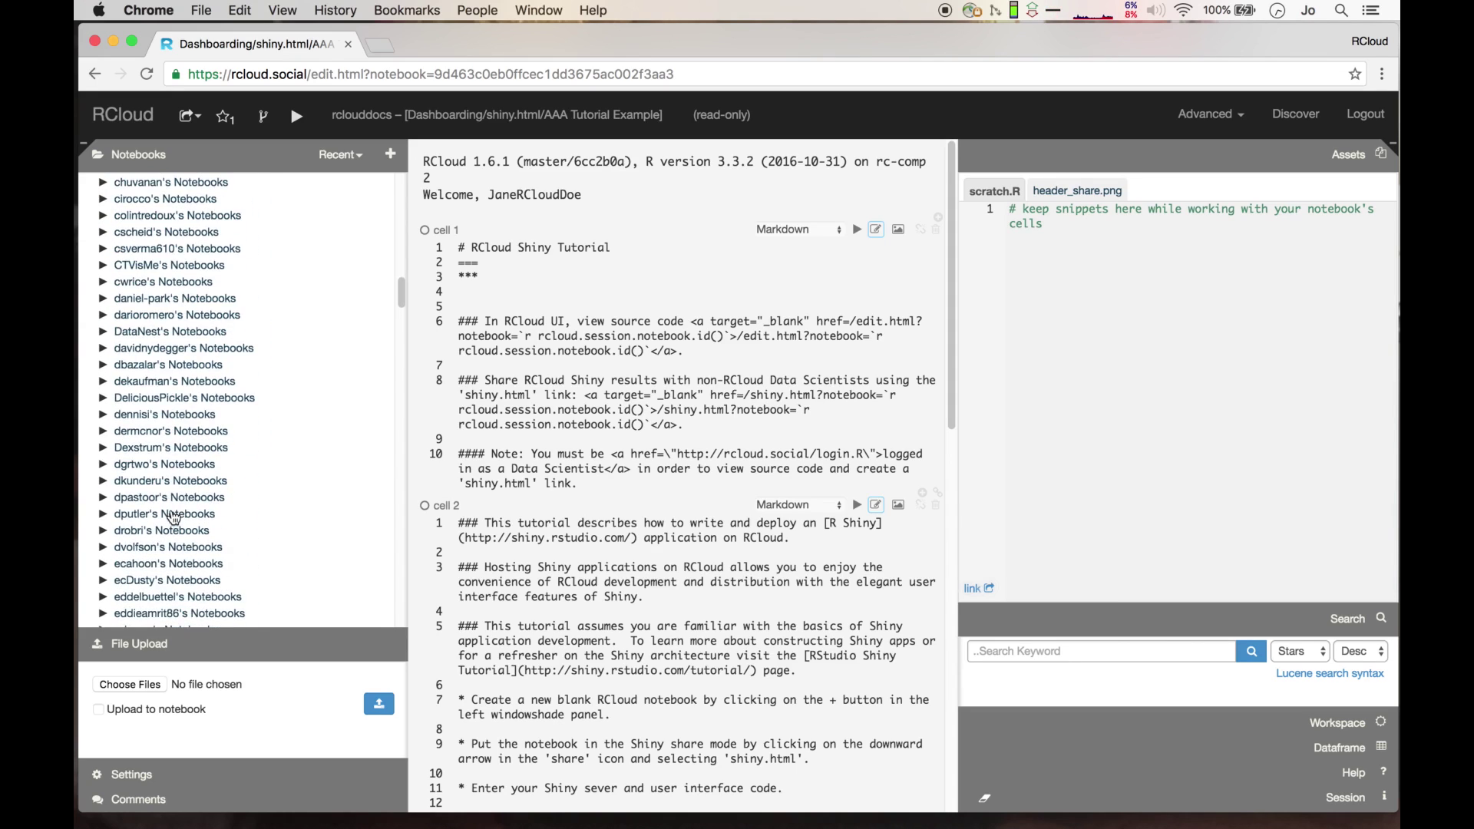
scroll(173, 515, "down", 3)
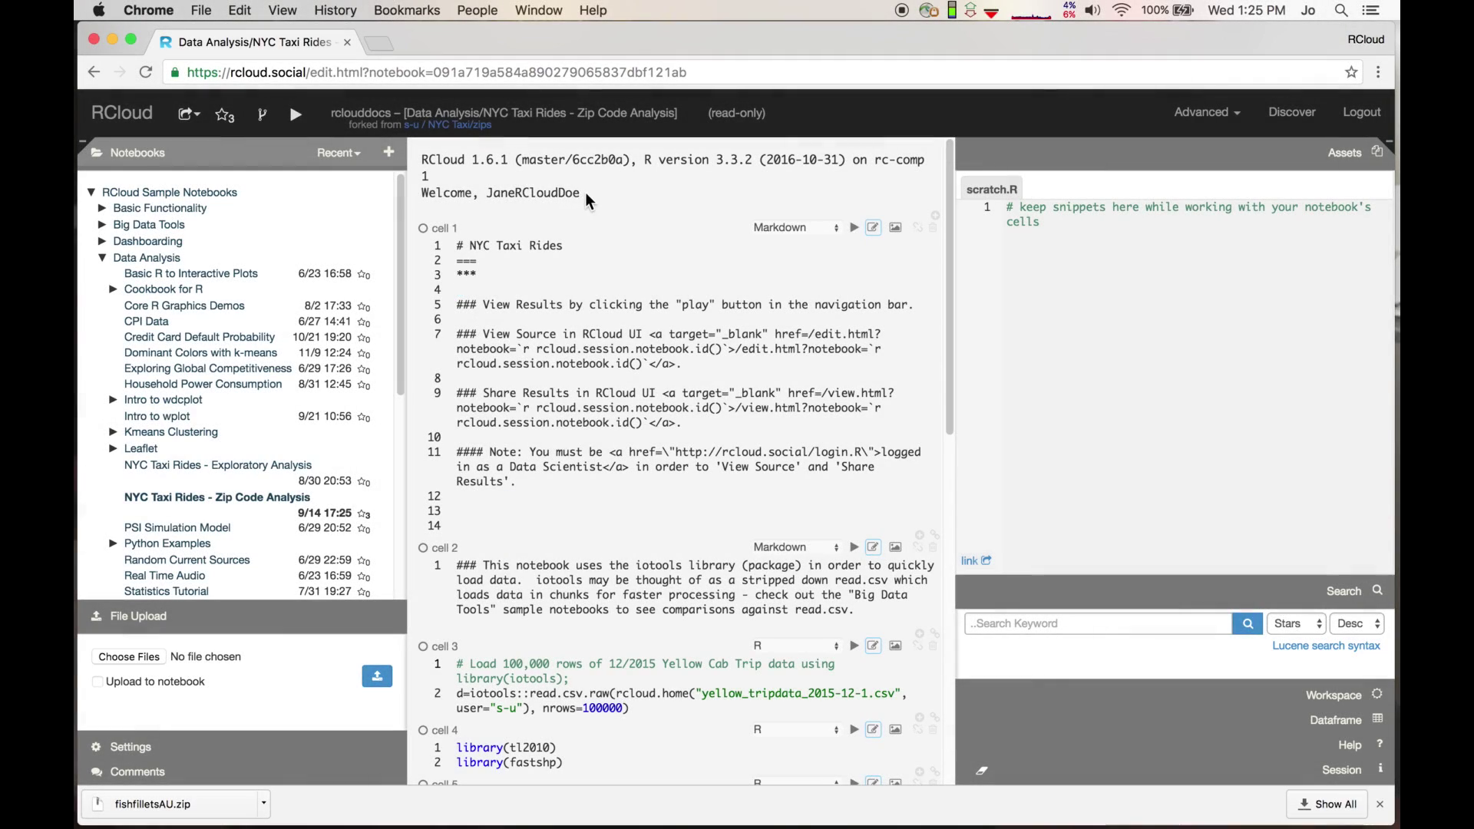
Toggle cell 1's source code off and on, and run all cells of NYC Taxi Rides - Zip Code Analysis.
left_click_drag(580, 193, 421, 191)
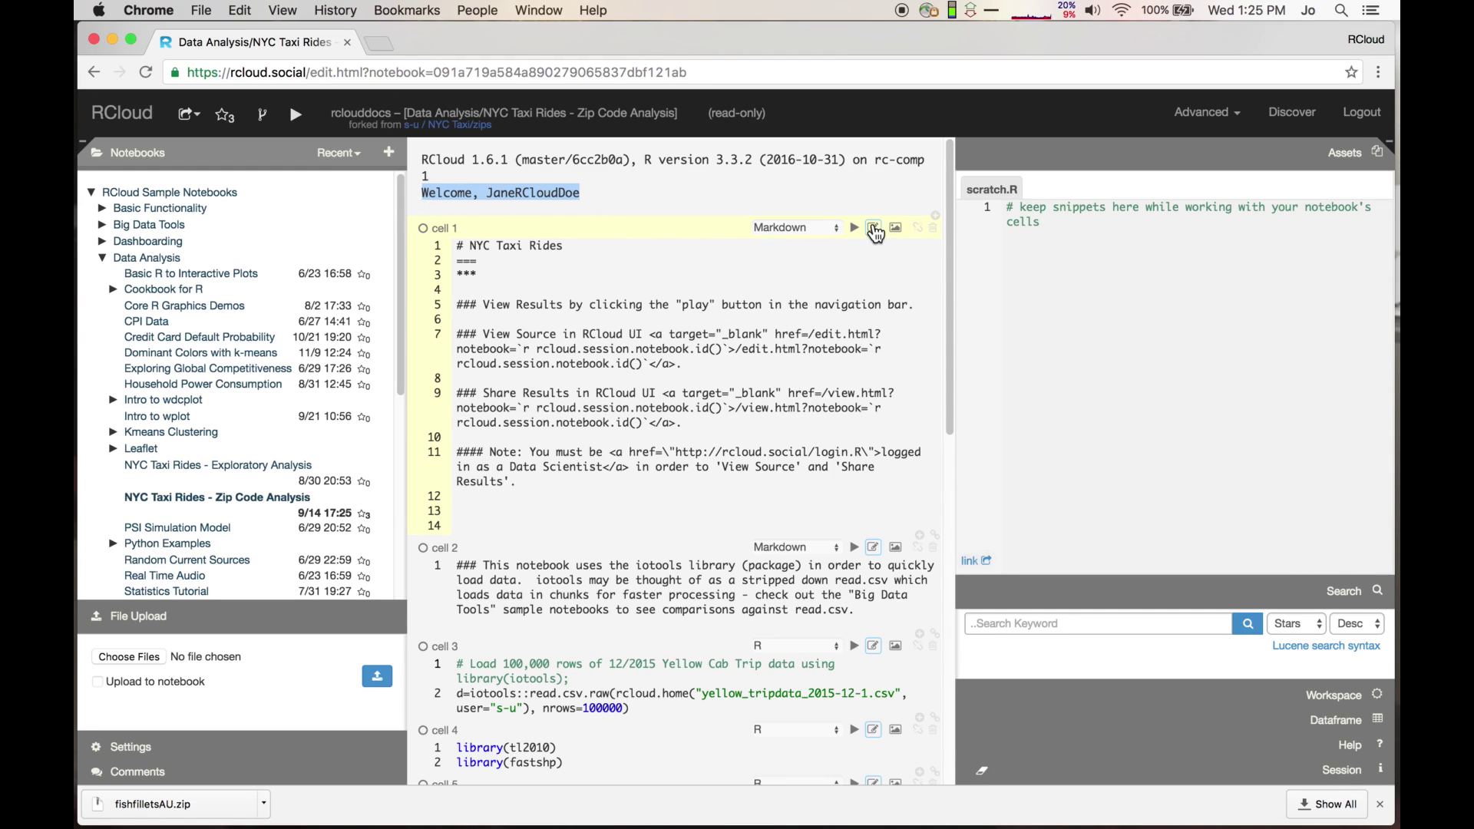
left_click(874, 228)
left_click(874, 229)
left_click(654, 374)
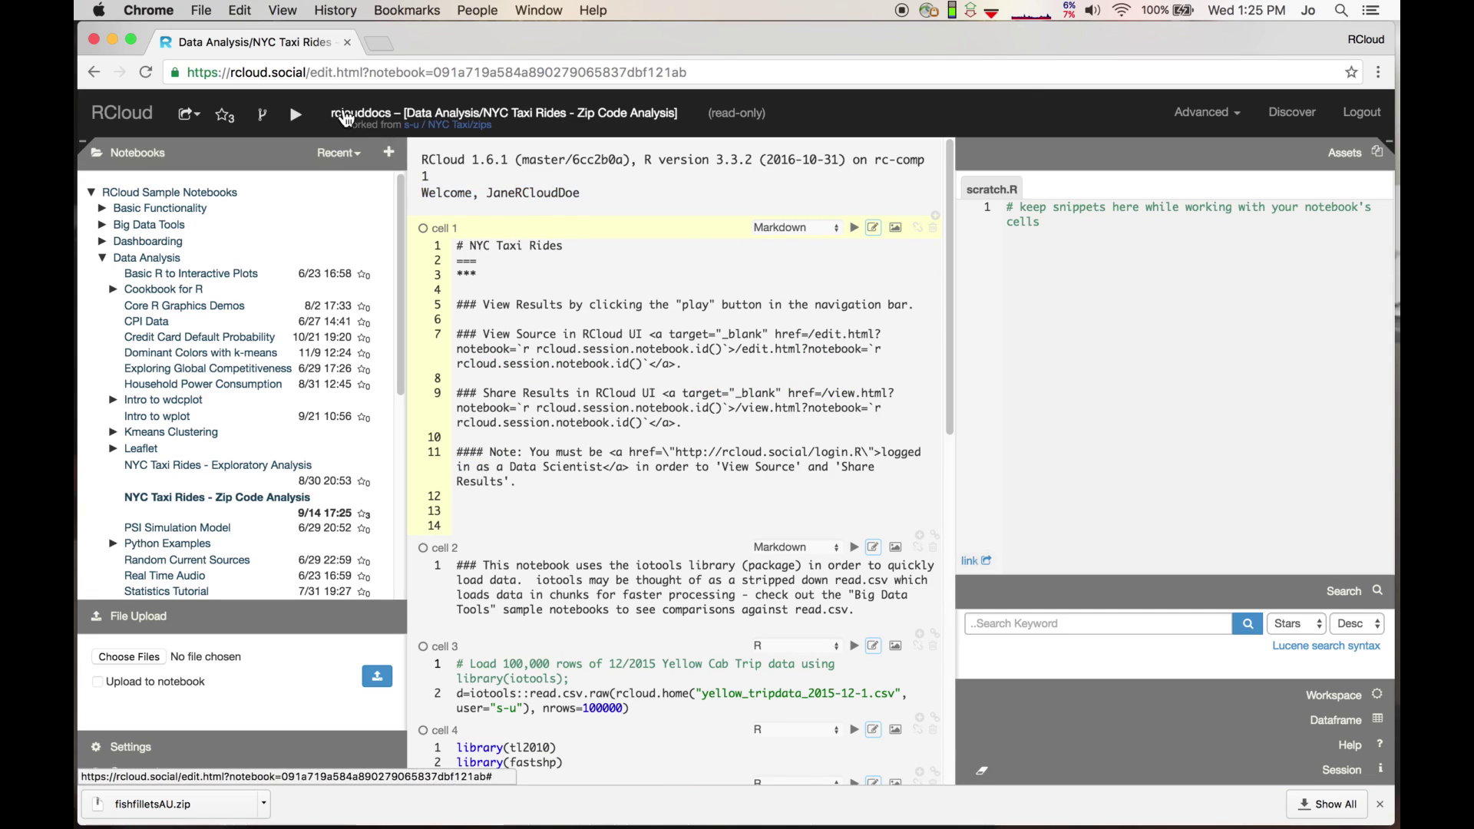
left_click(294, 119)
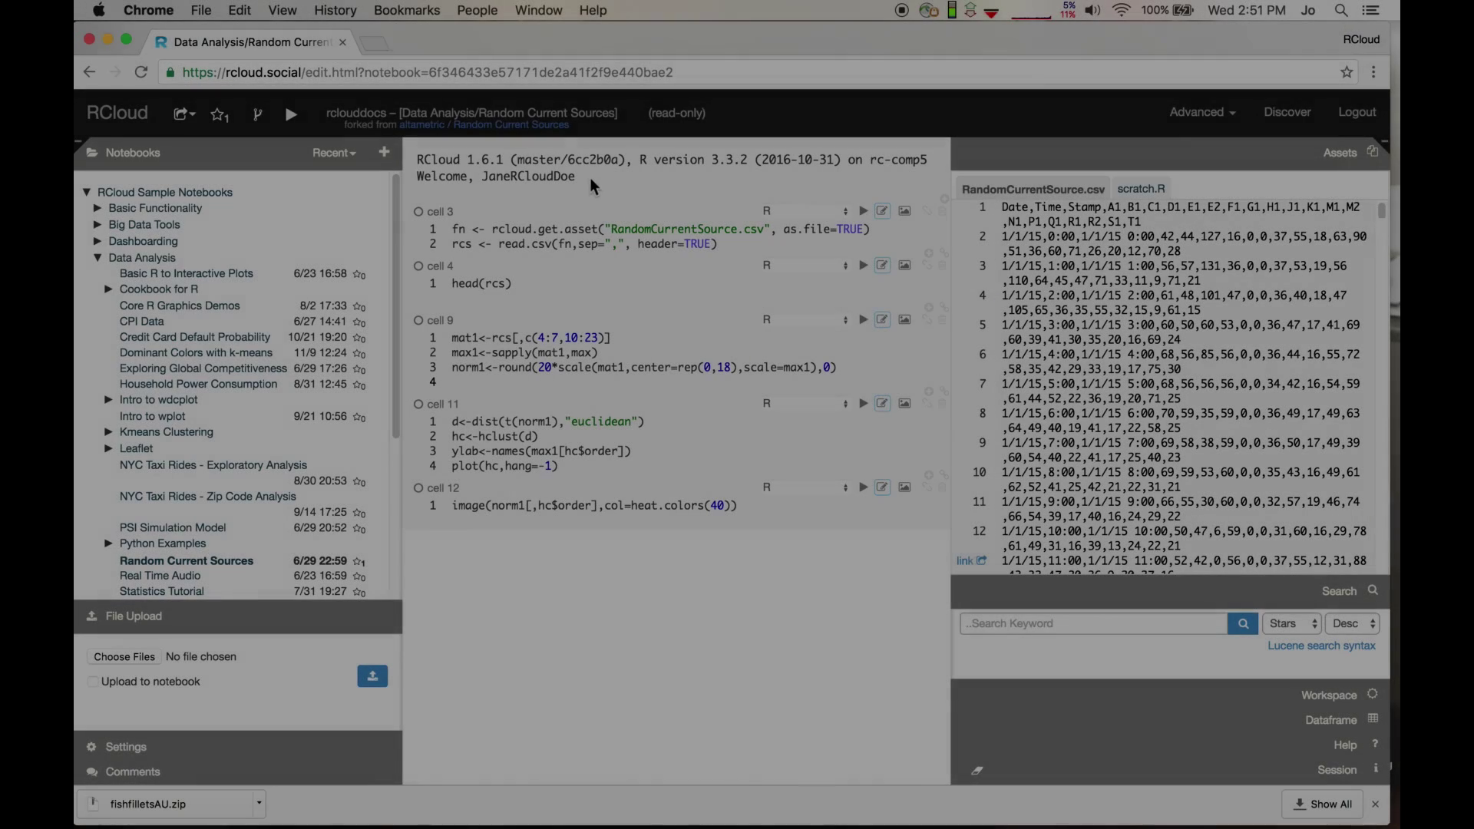
Run all cells of the Random Current Sources notebook, review the outputs, and toggle cell 3's source code off and on.
left_click_drag(576, 176, 420, 179)
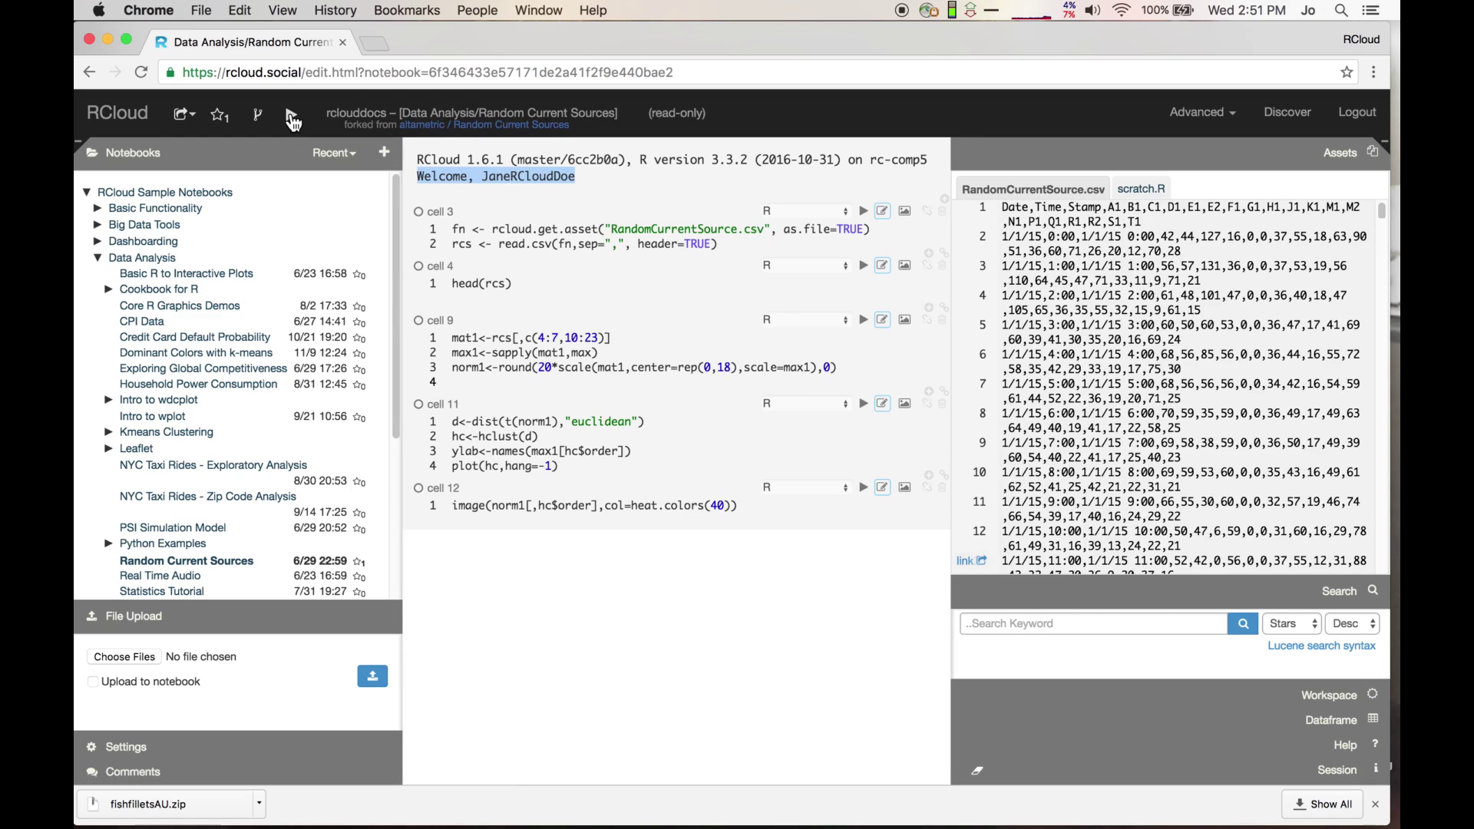
left_click(291, 115)
scroll(504, 301, "down", 10)
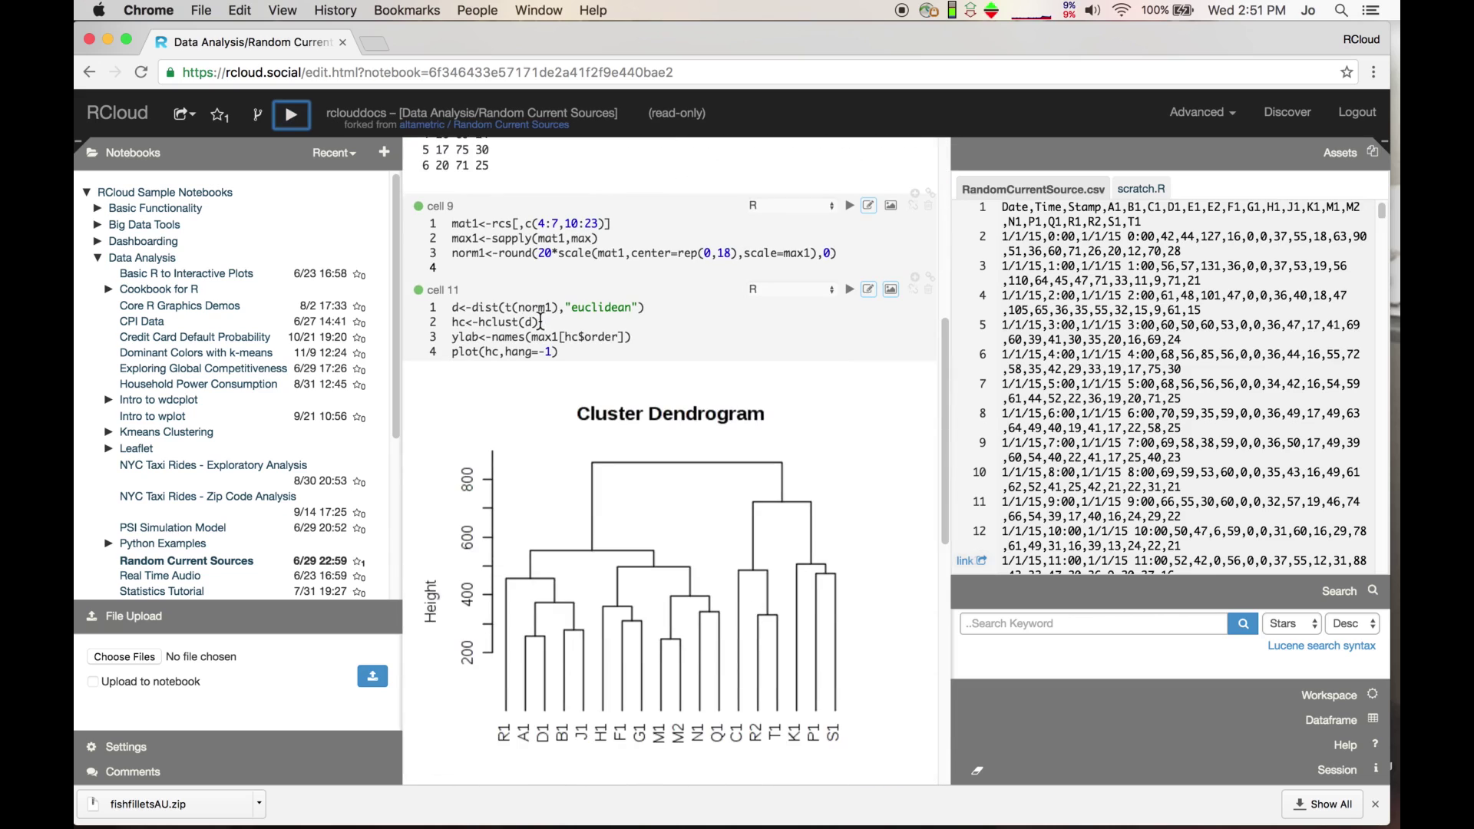
scroll(541, 320, "up", 10)
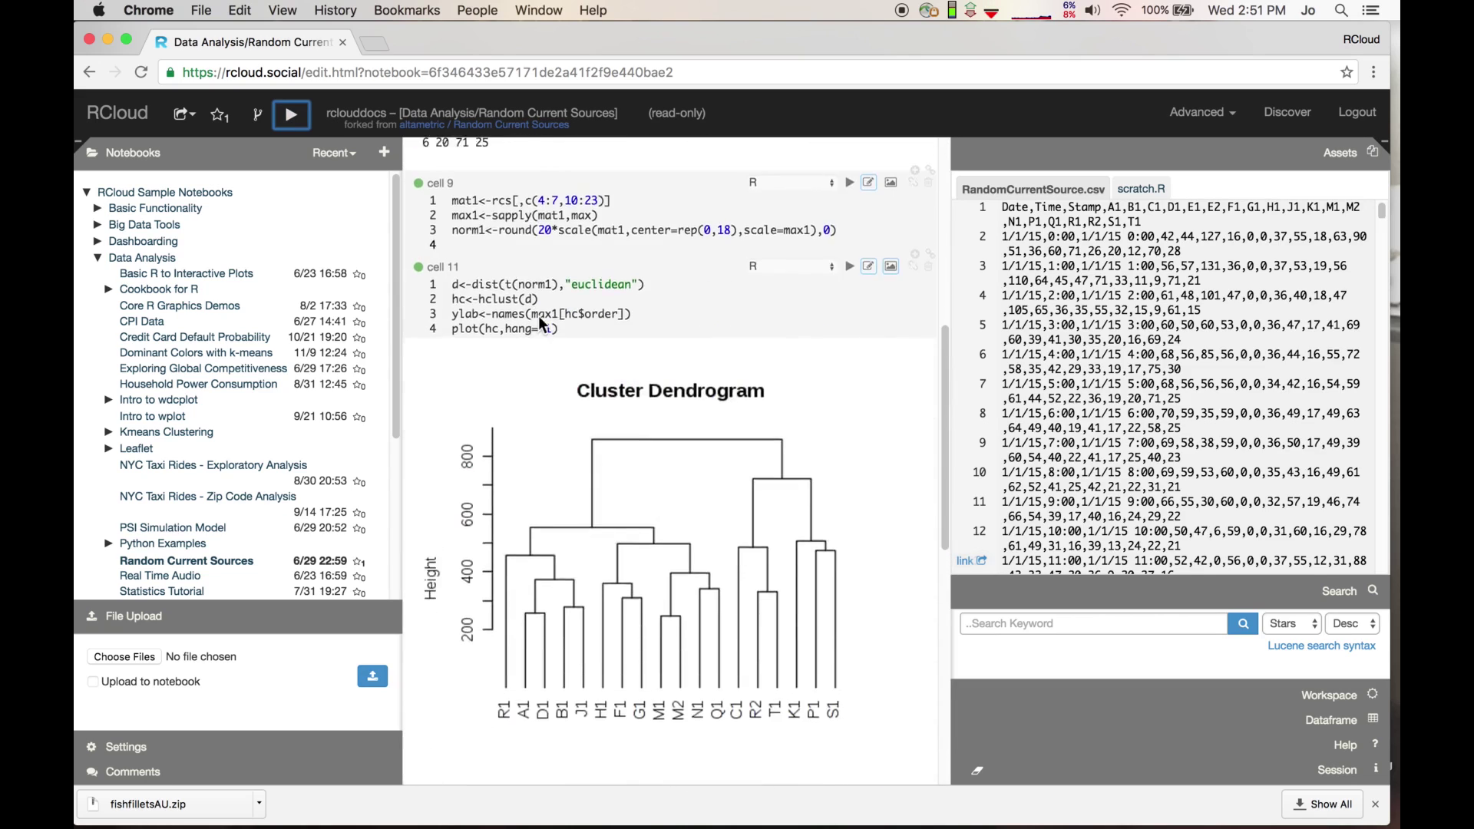
left_click(869, 231)
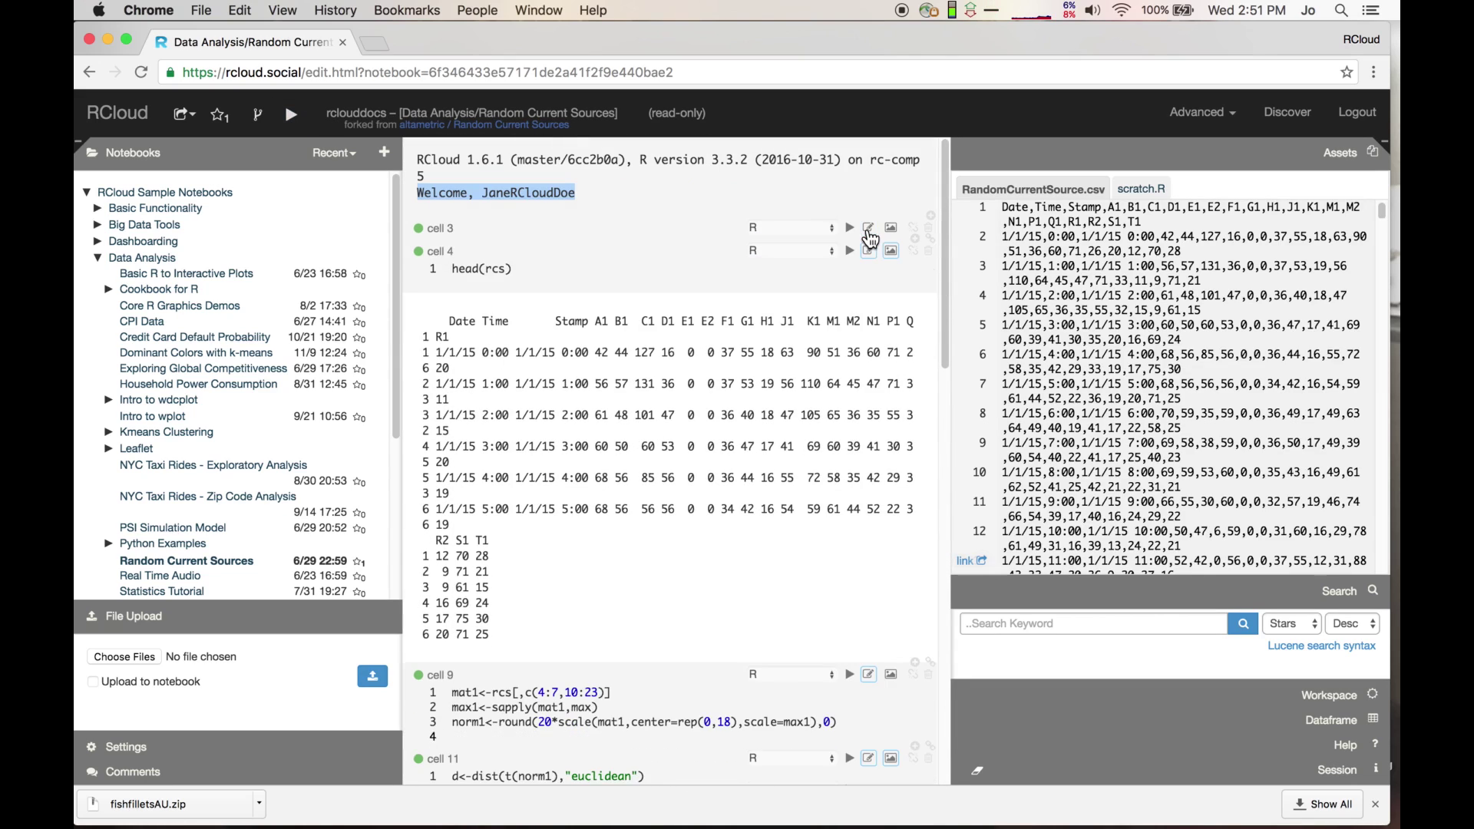
left_click(869, 229)
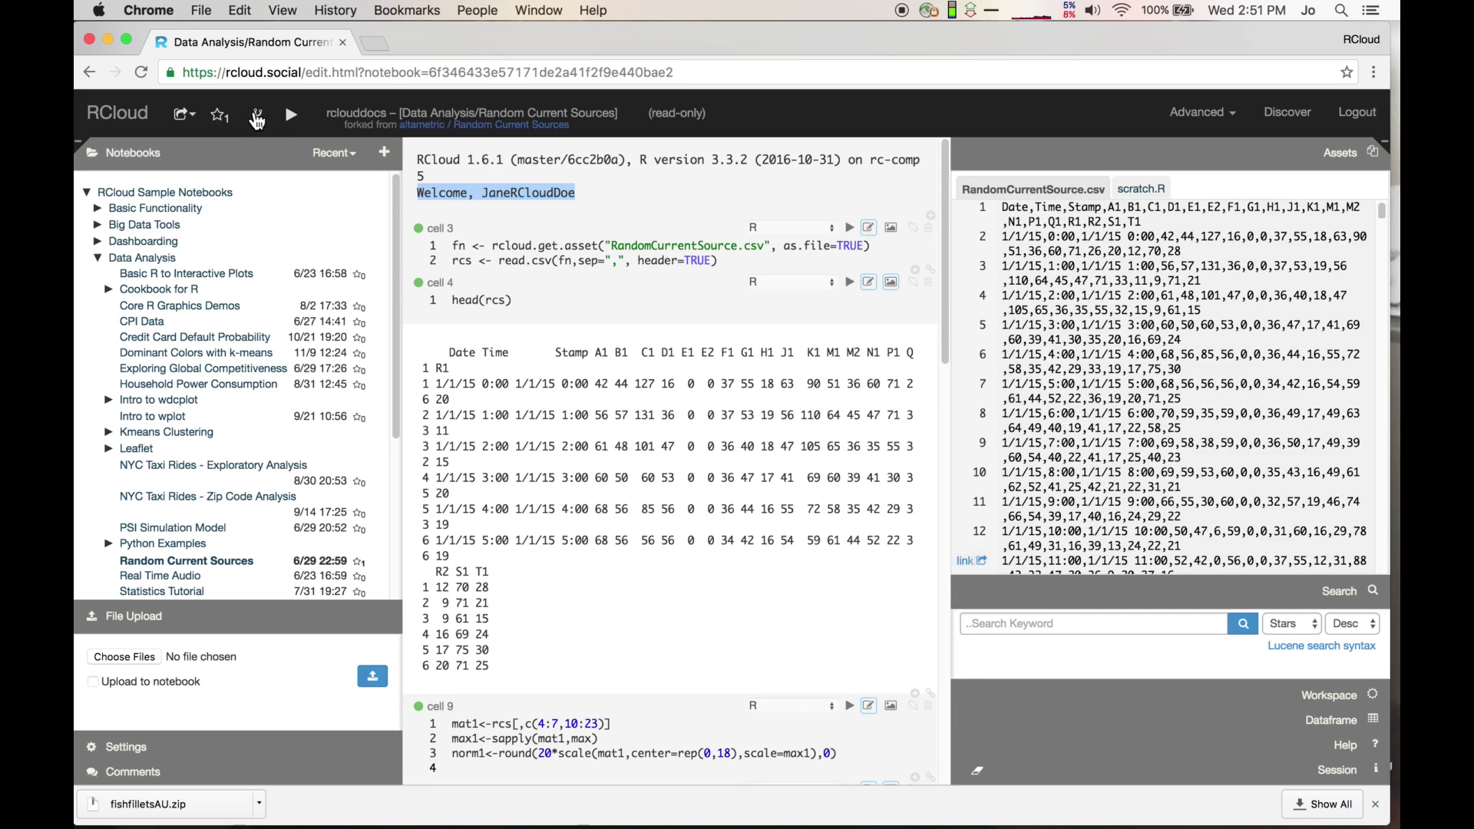
In a fork of Random Current Sources, change the dist method in cell 11 to "manhattan" and run all cells.
left_click(258, 117)
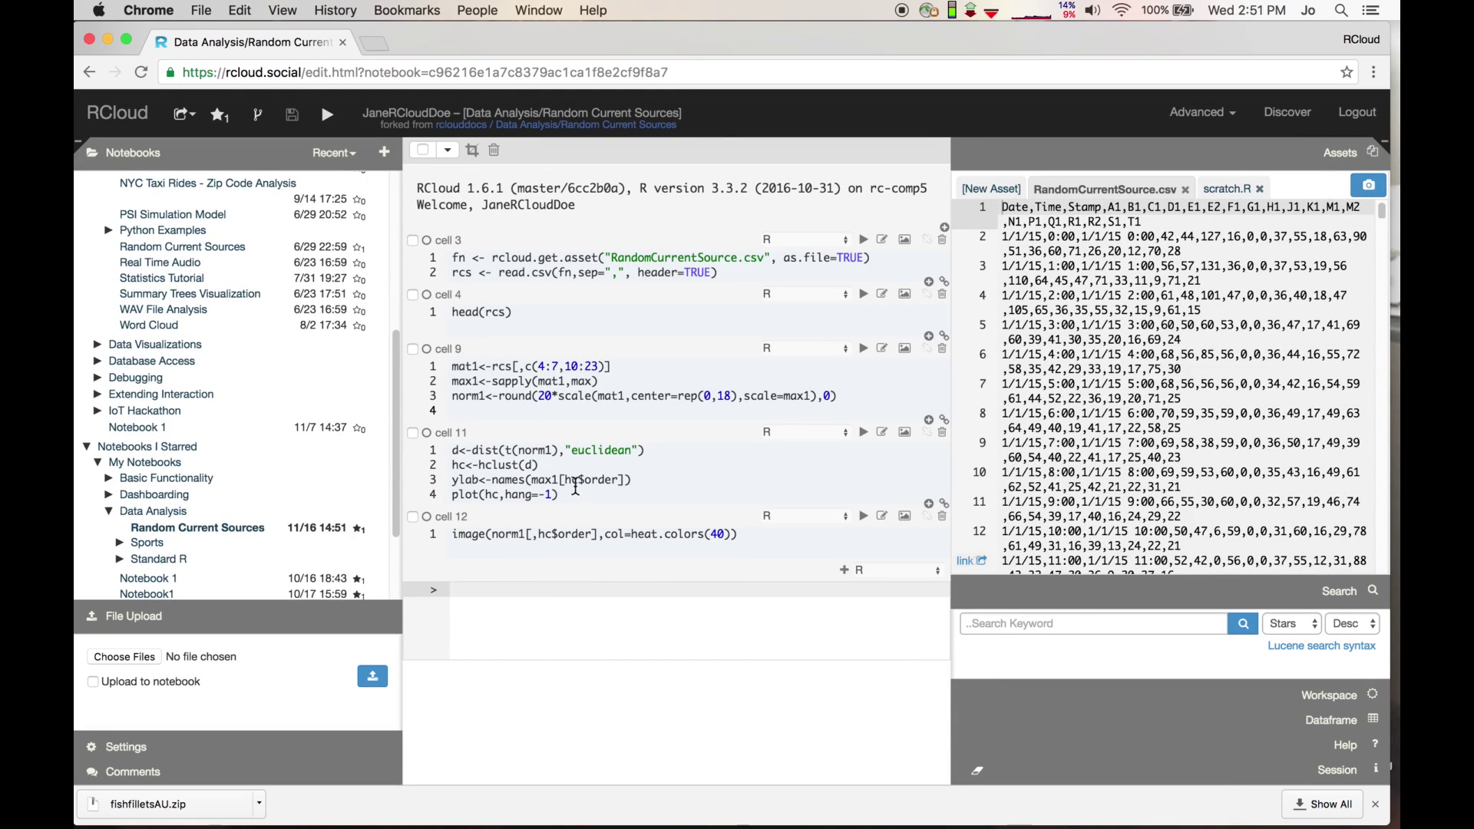
left_click(567, 448)
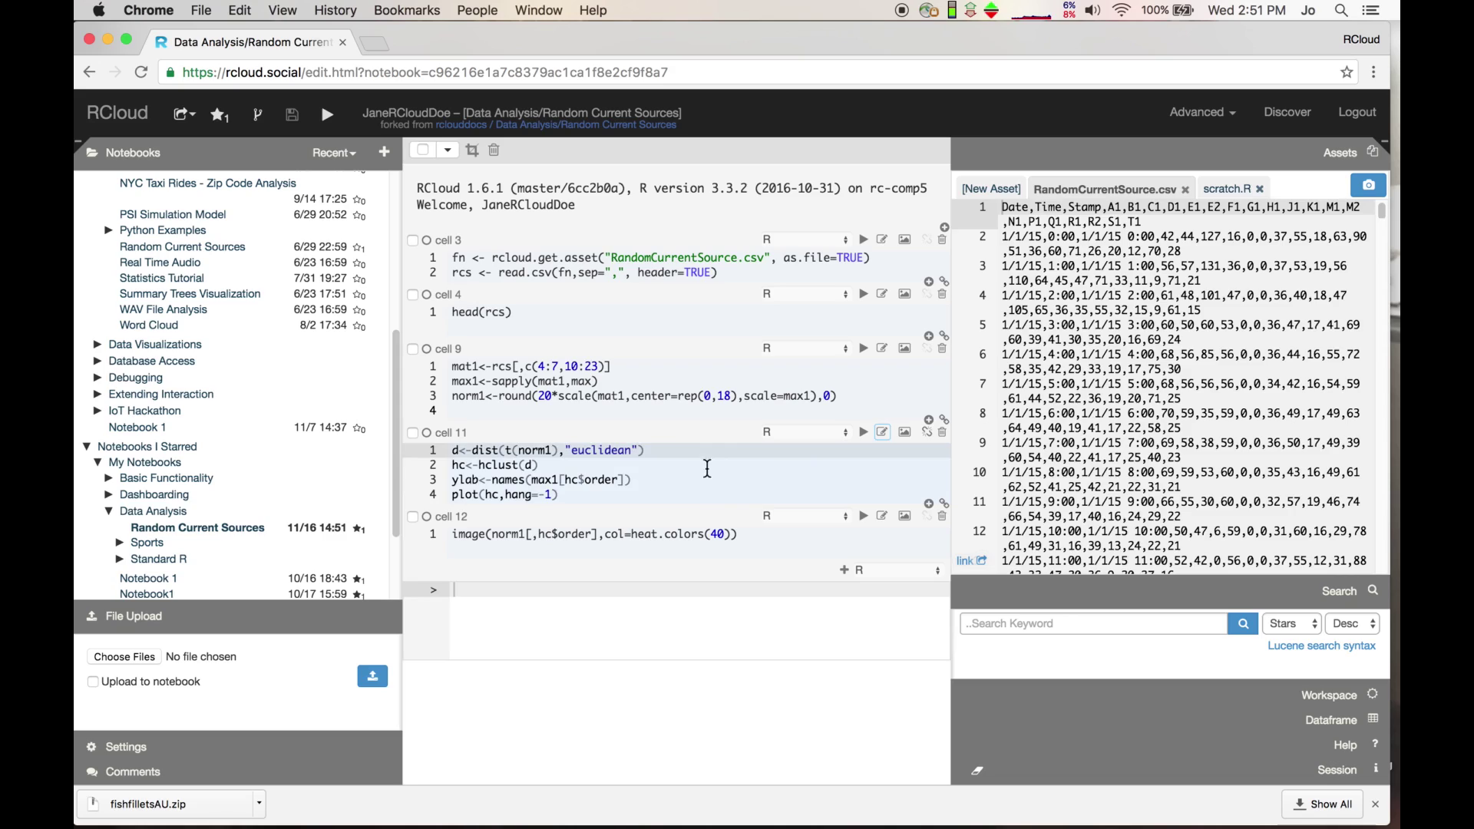
left_click_drag(574, 450, 628, 454)
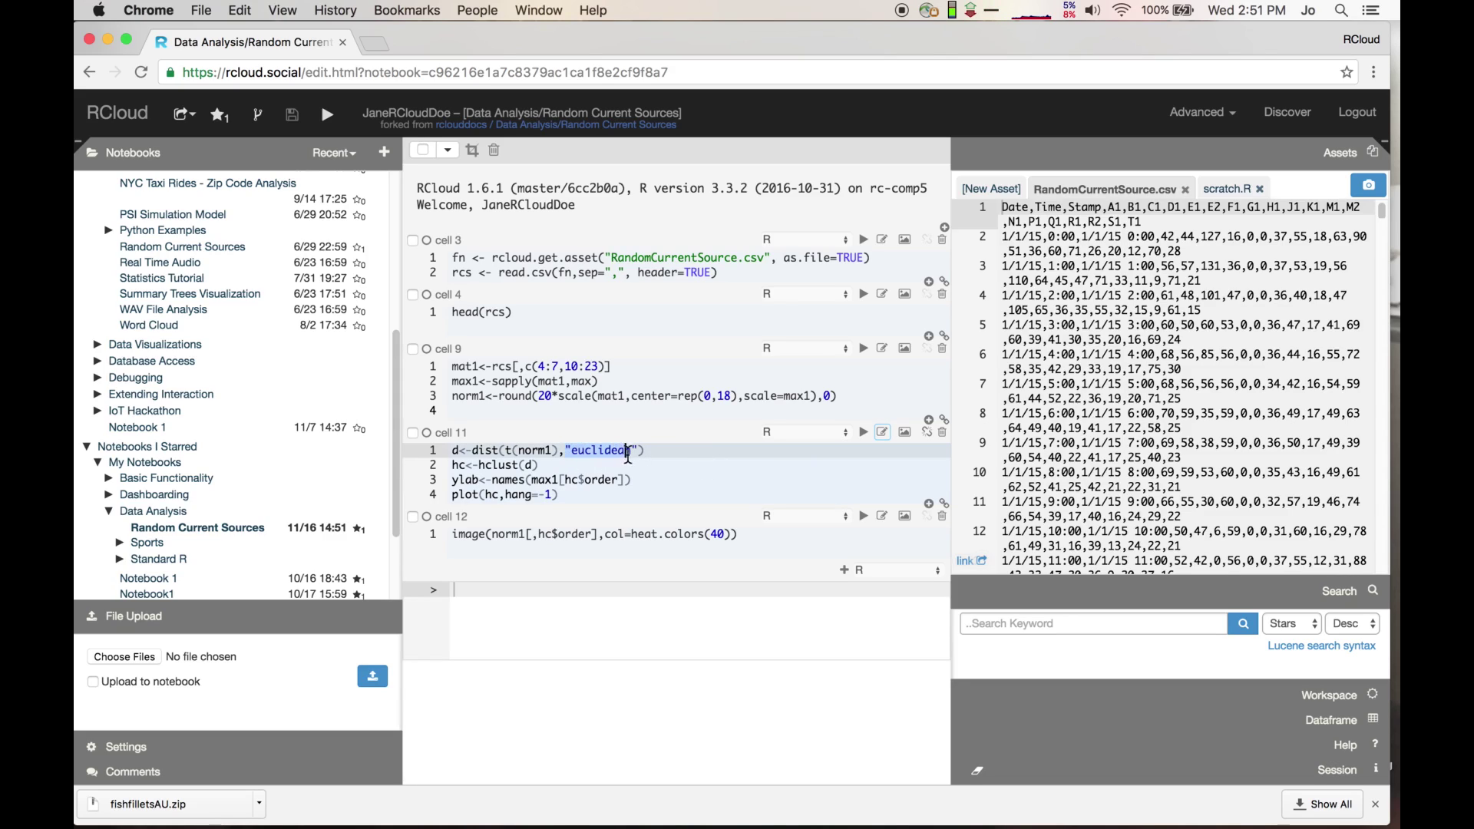
type("\"manhattan\"")
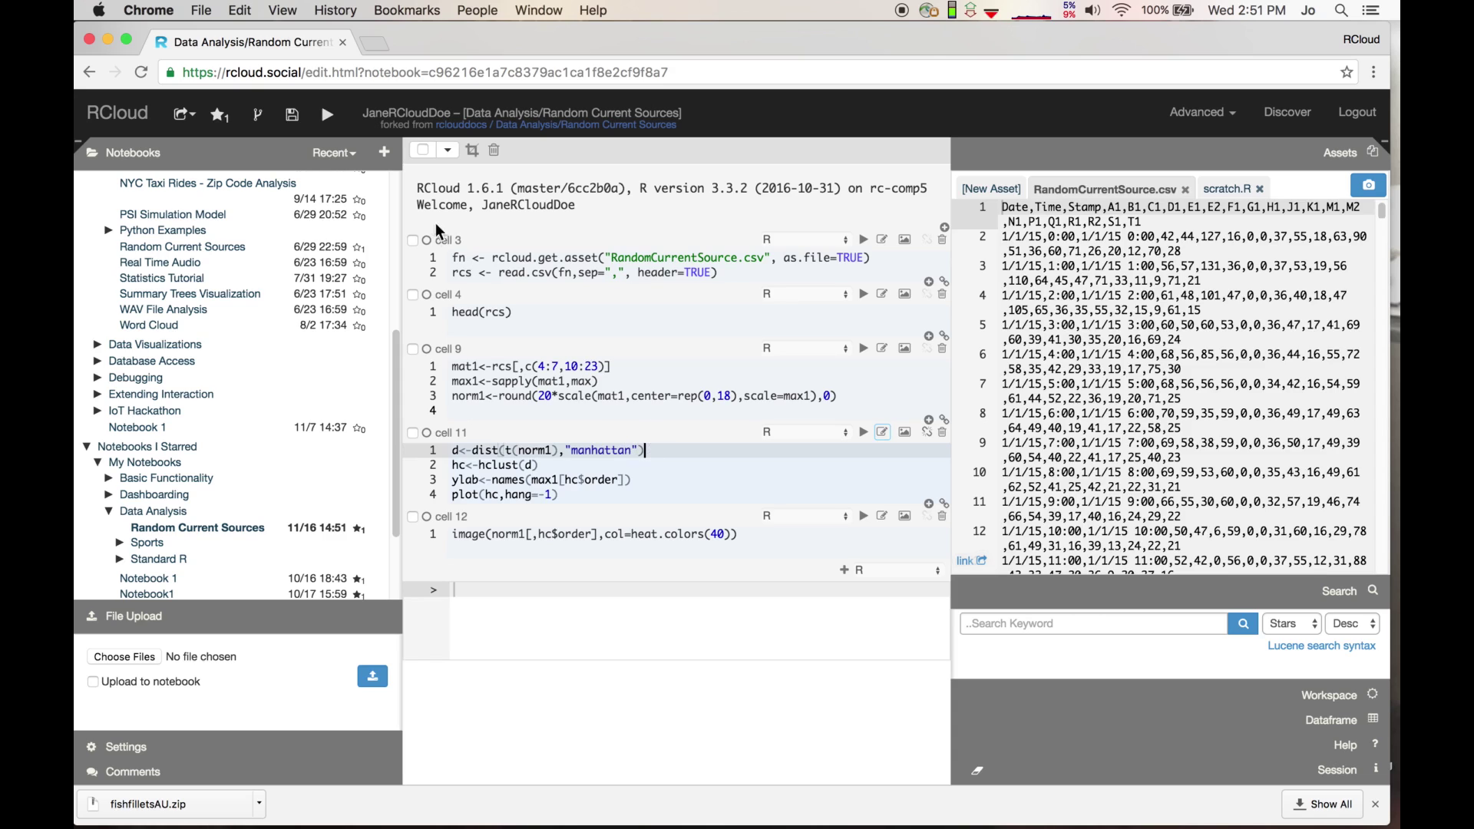
left_click(323, 117)
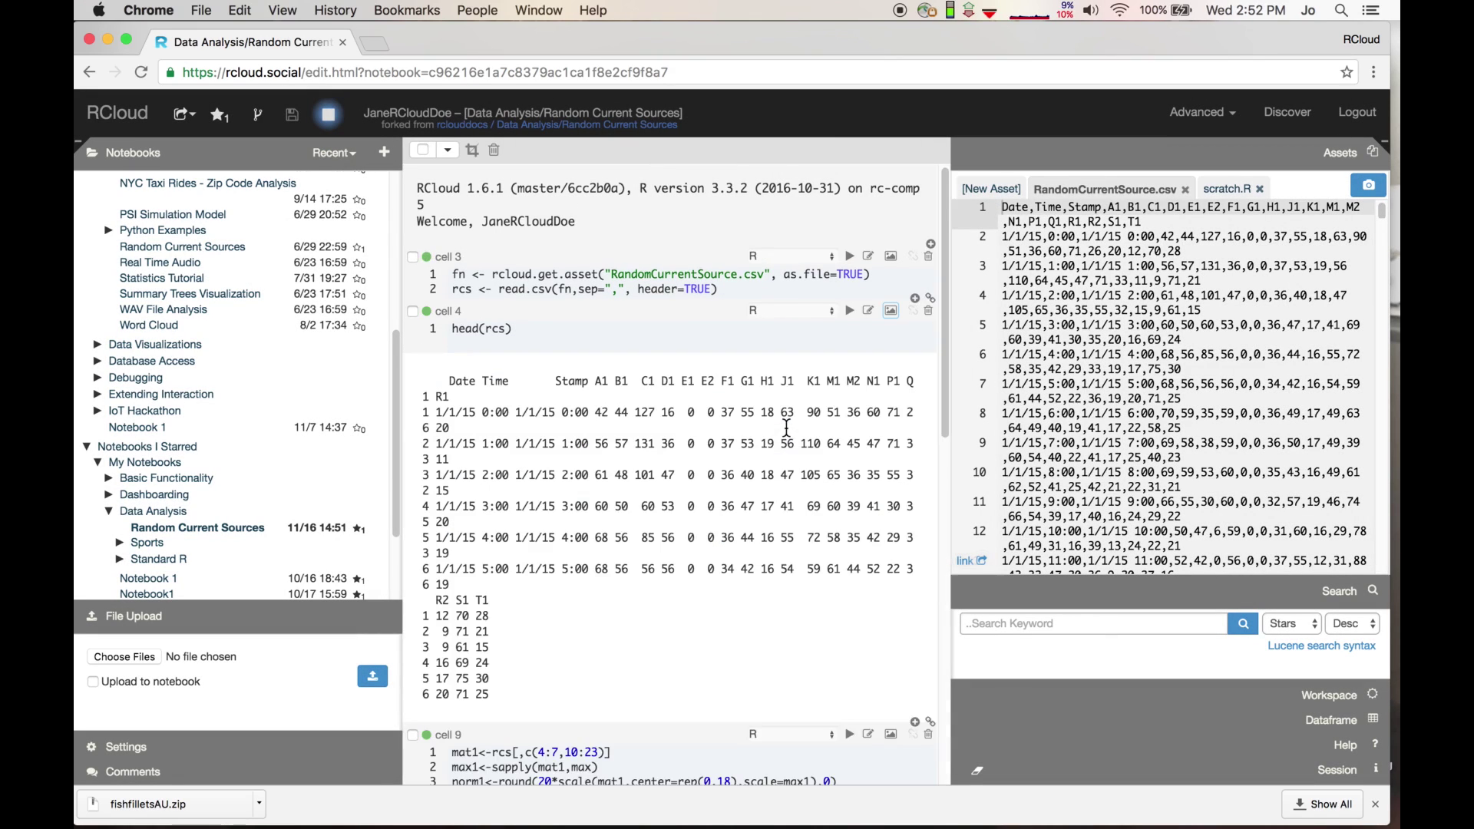
scroll(789, 431, "down", 1)
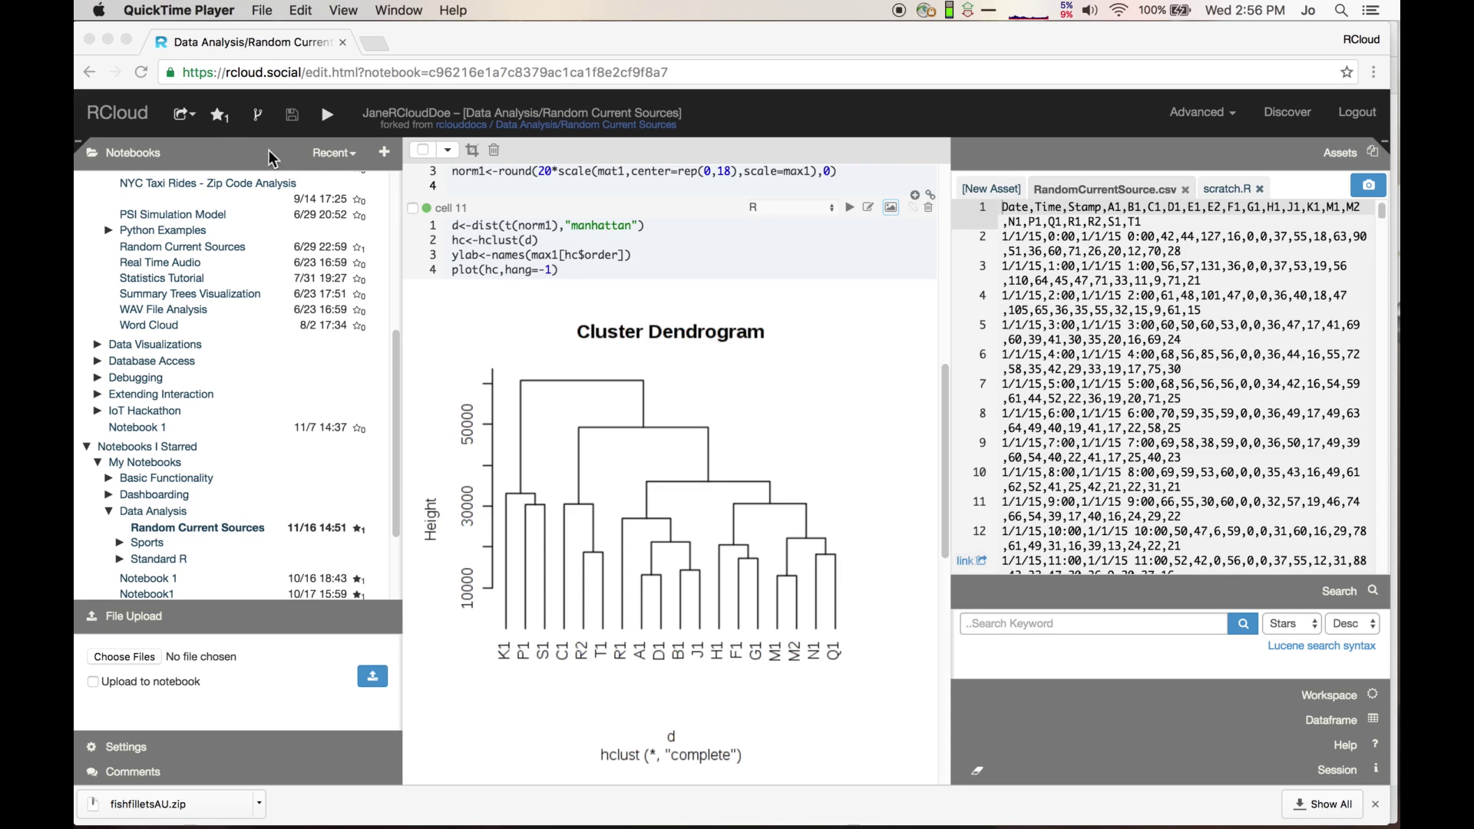
Choose view.html as the share format of the forked notebook and open its shared view.
left_click(198, 123)
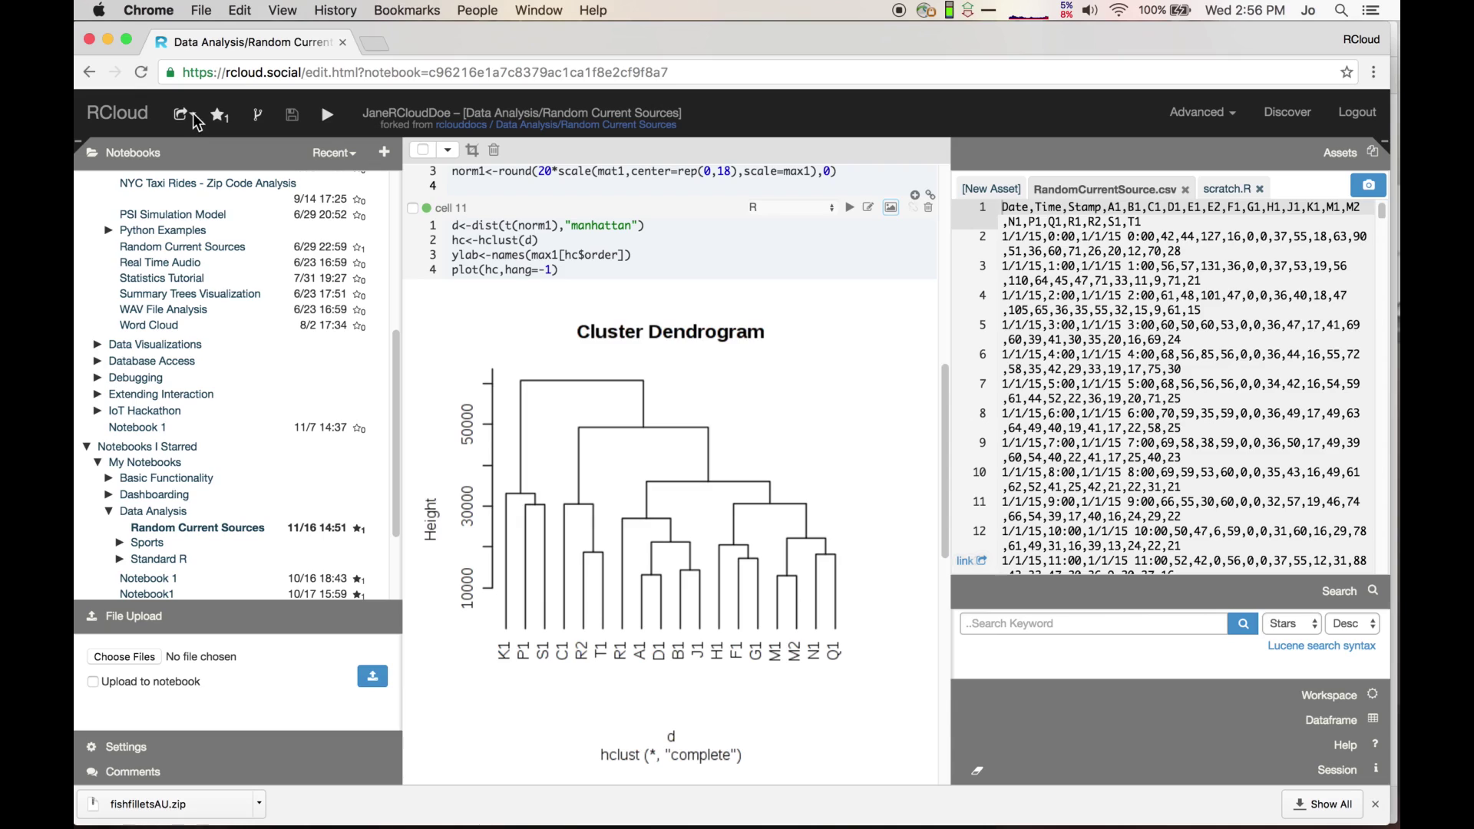
left_click(194, 117)
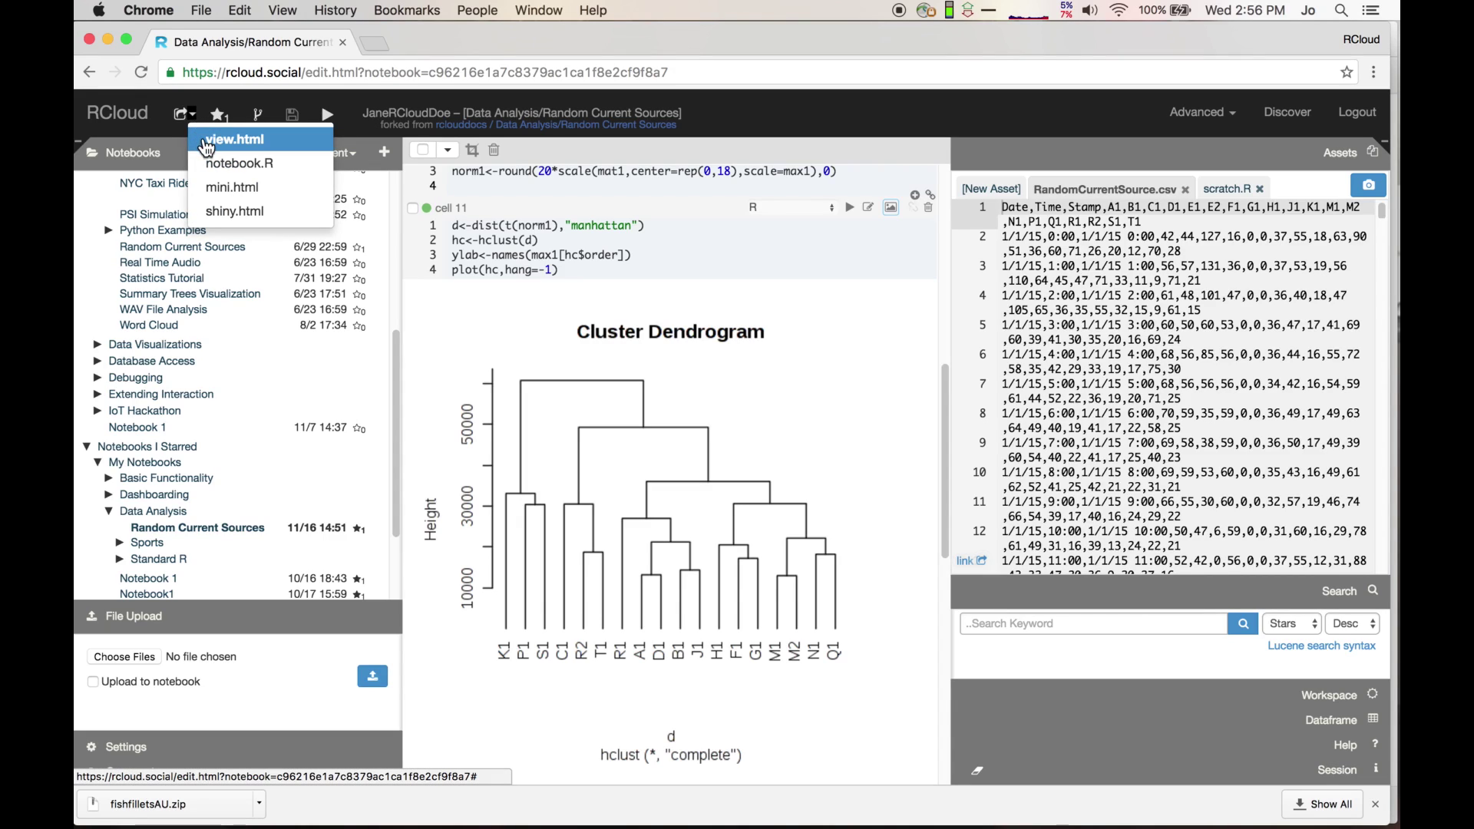
left_click(207, 141)
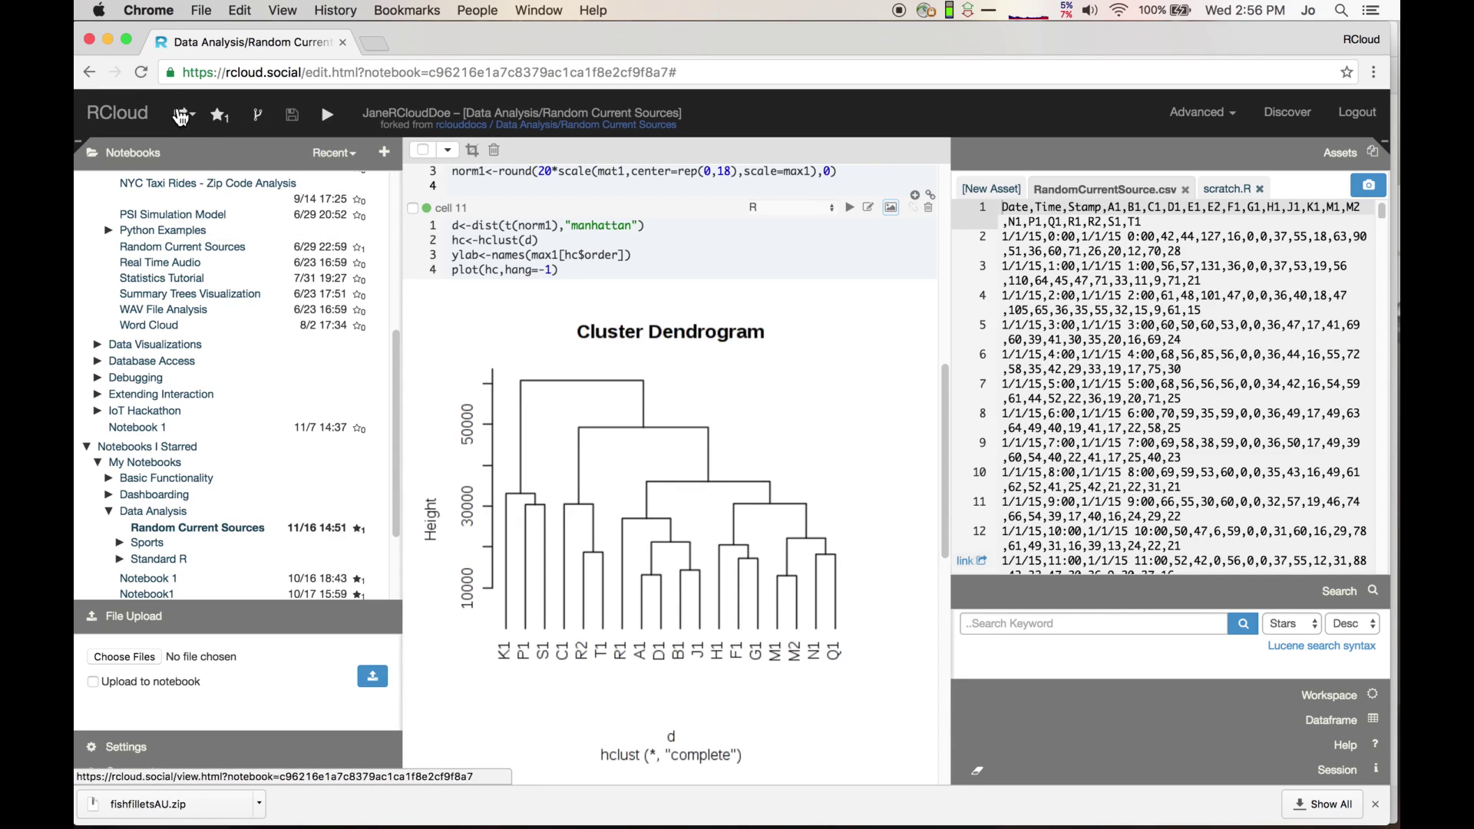
left_click(179, 115)
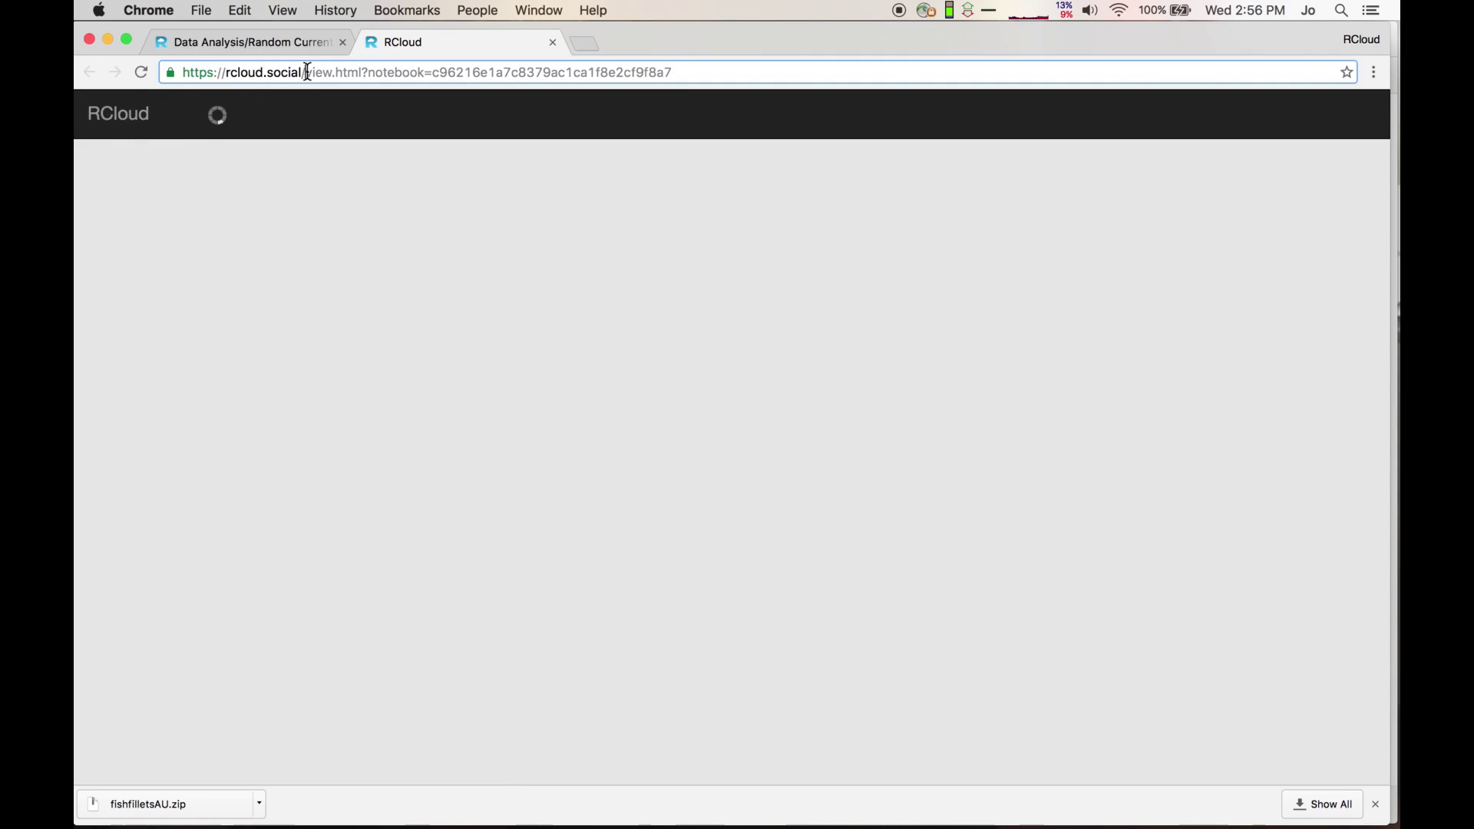
Copy the full URL of the shared view.html page and load it in Firefox.
left_click_drag(306, 71, 361, 71)
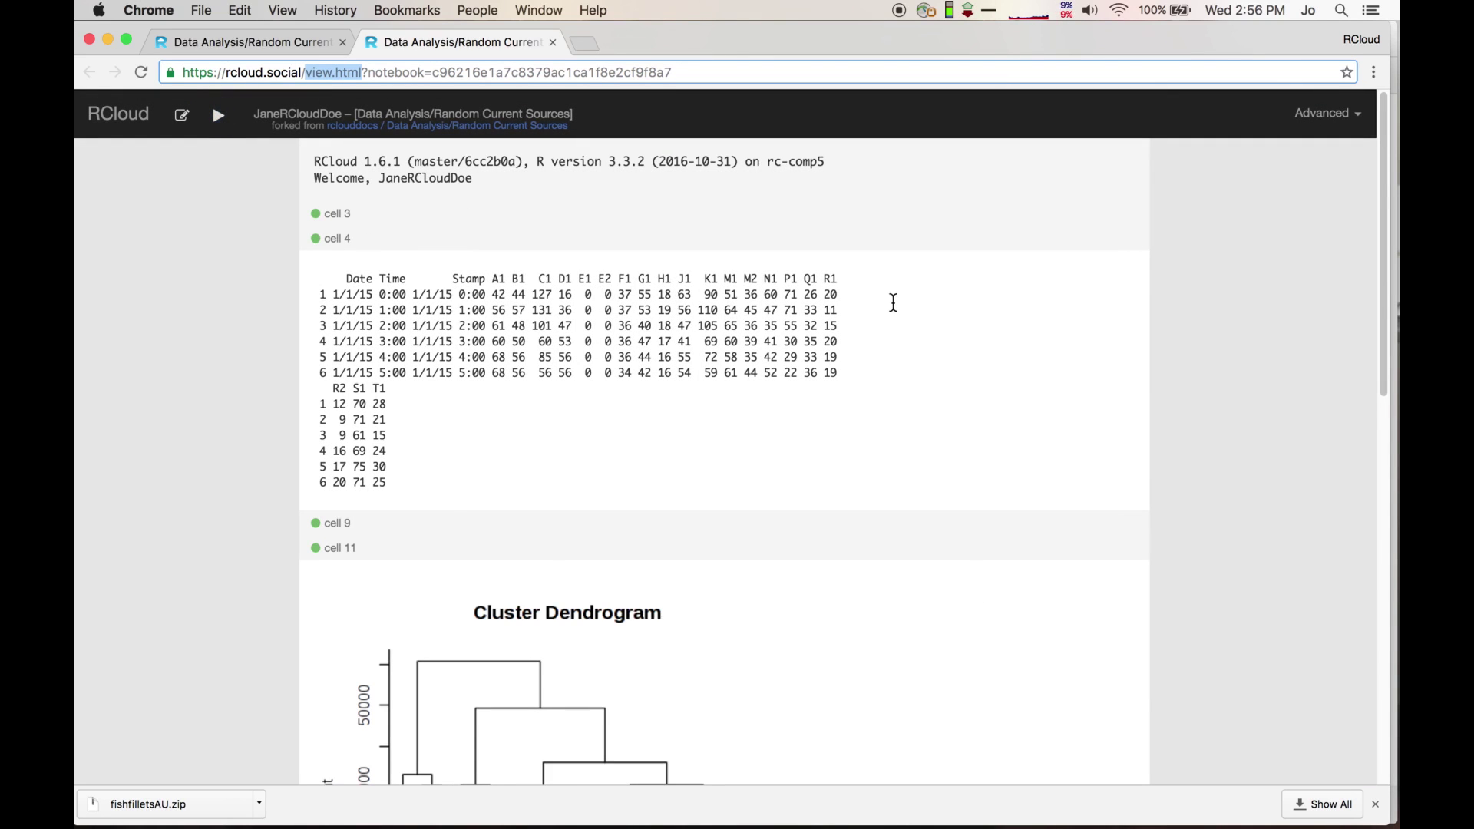
left_click(748, 75)
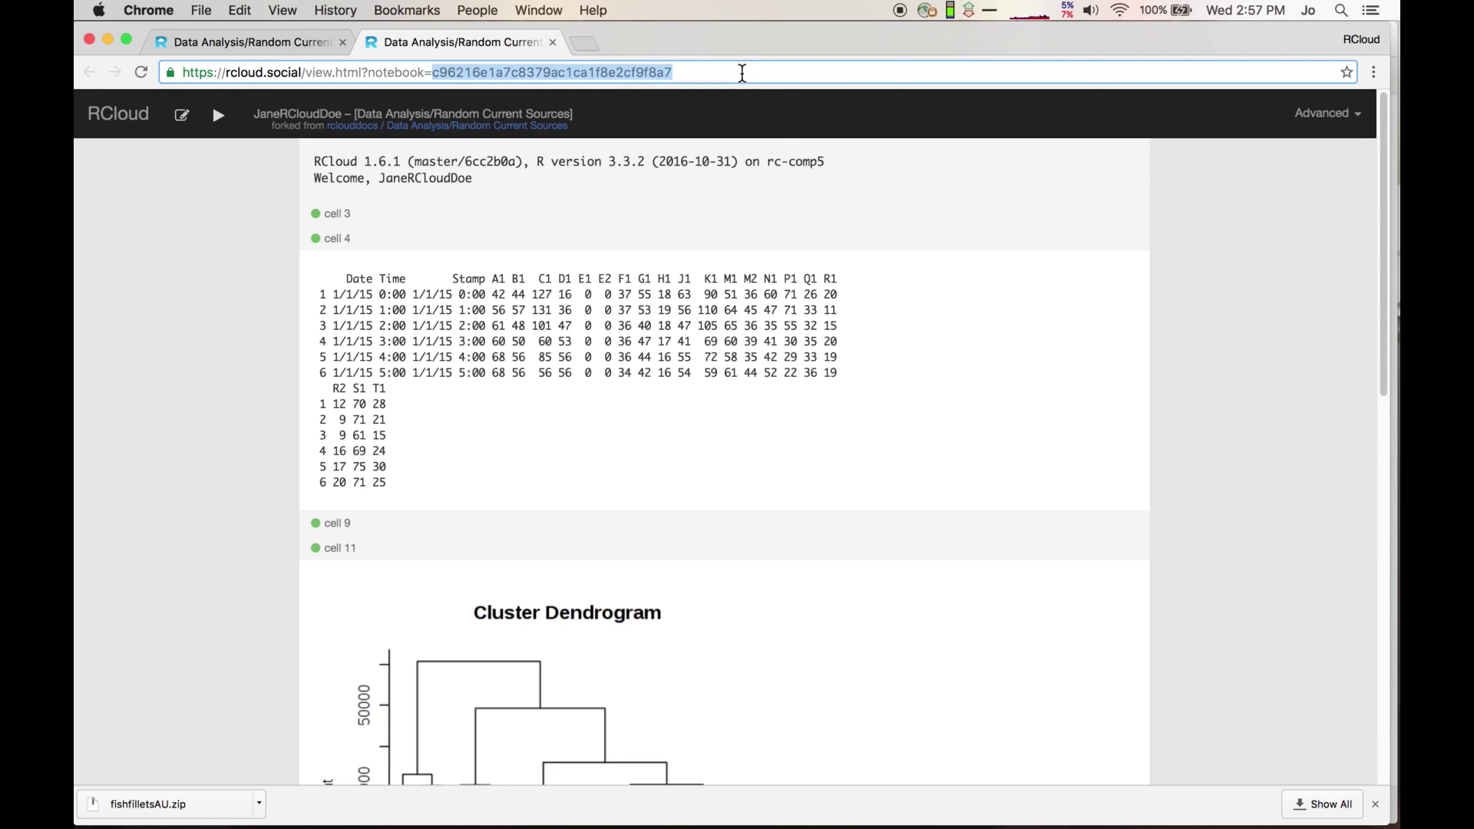
triple_click(742, 73)
key("super+c")
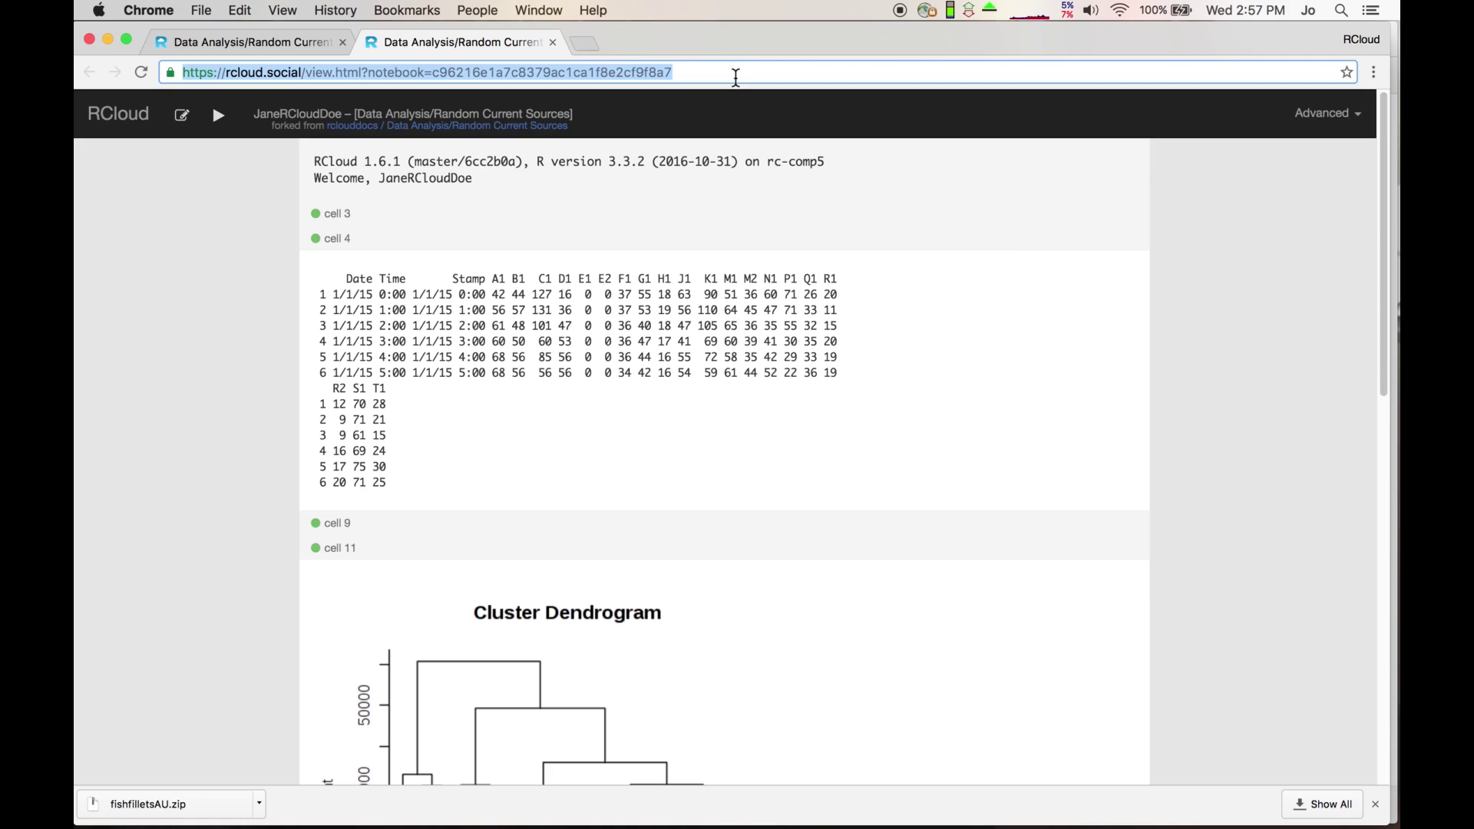
key("super+Tab")
key("super+Tab")
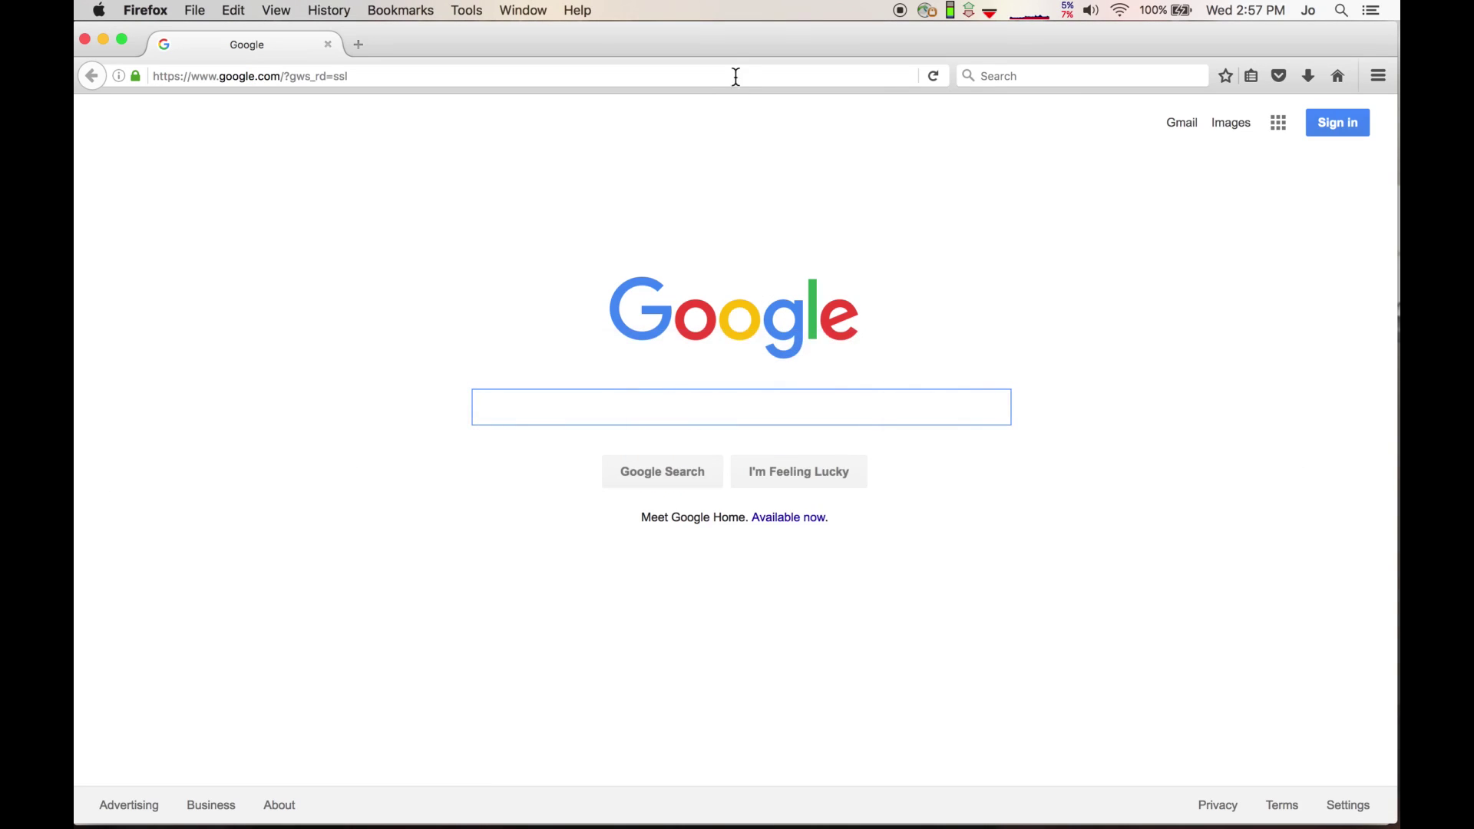
left_click(736, 74)
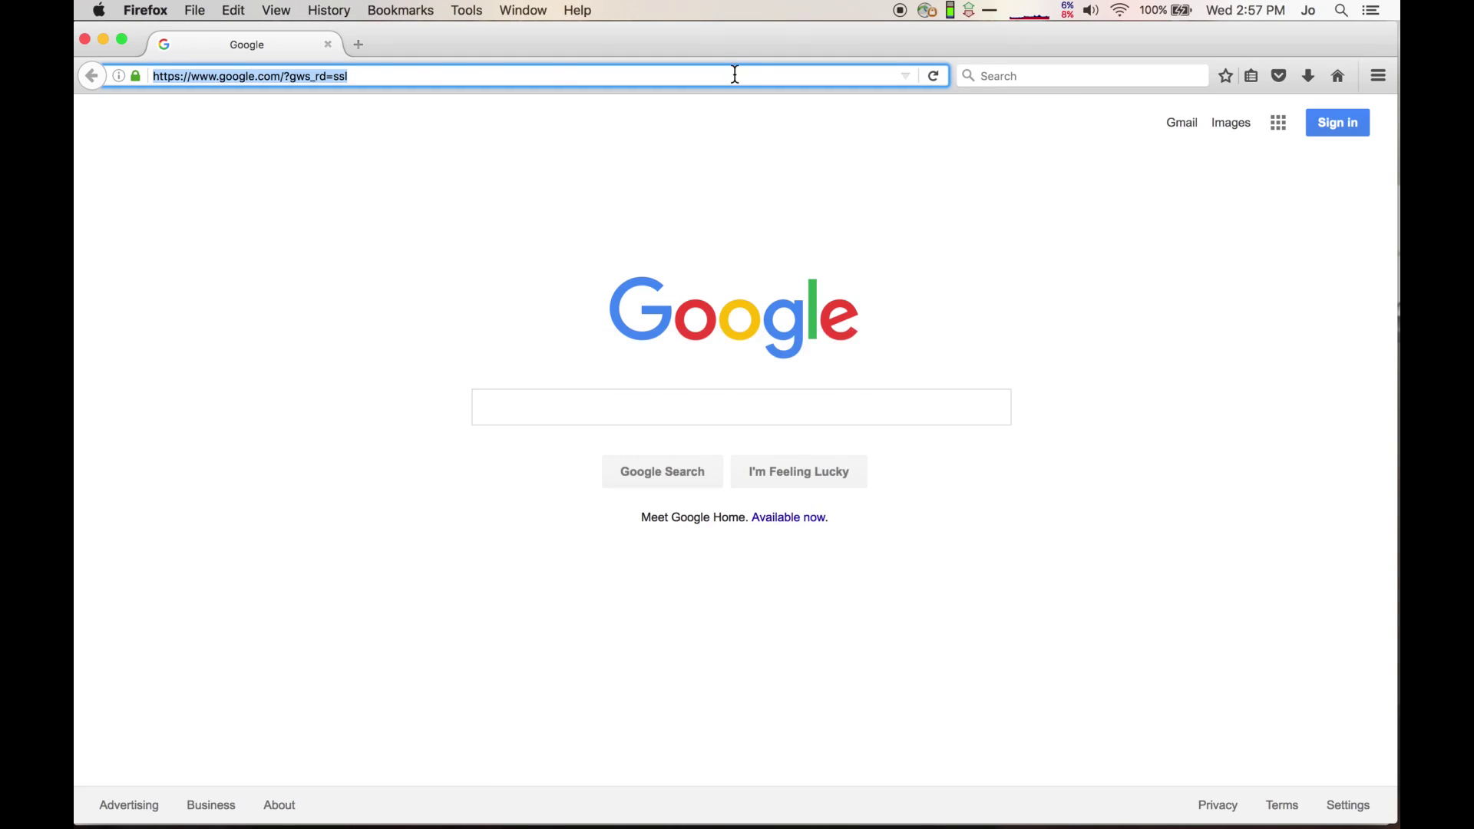
key("super+v")
key("Return")
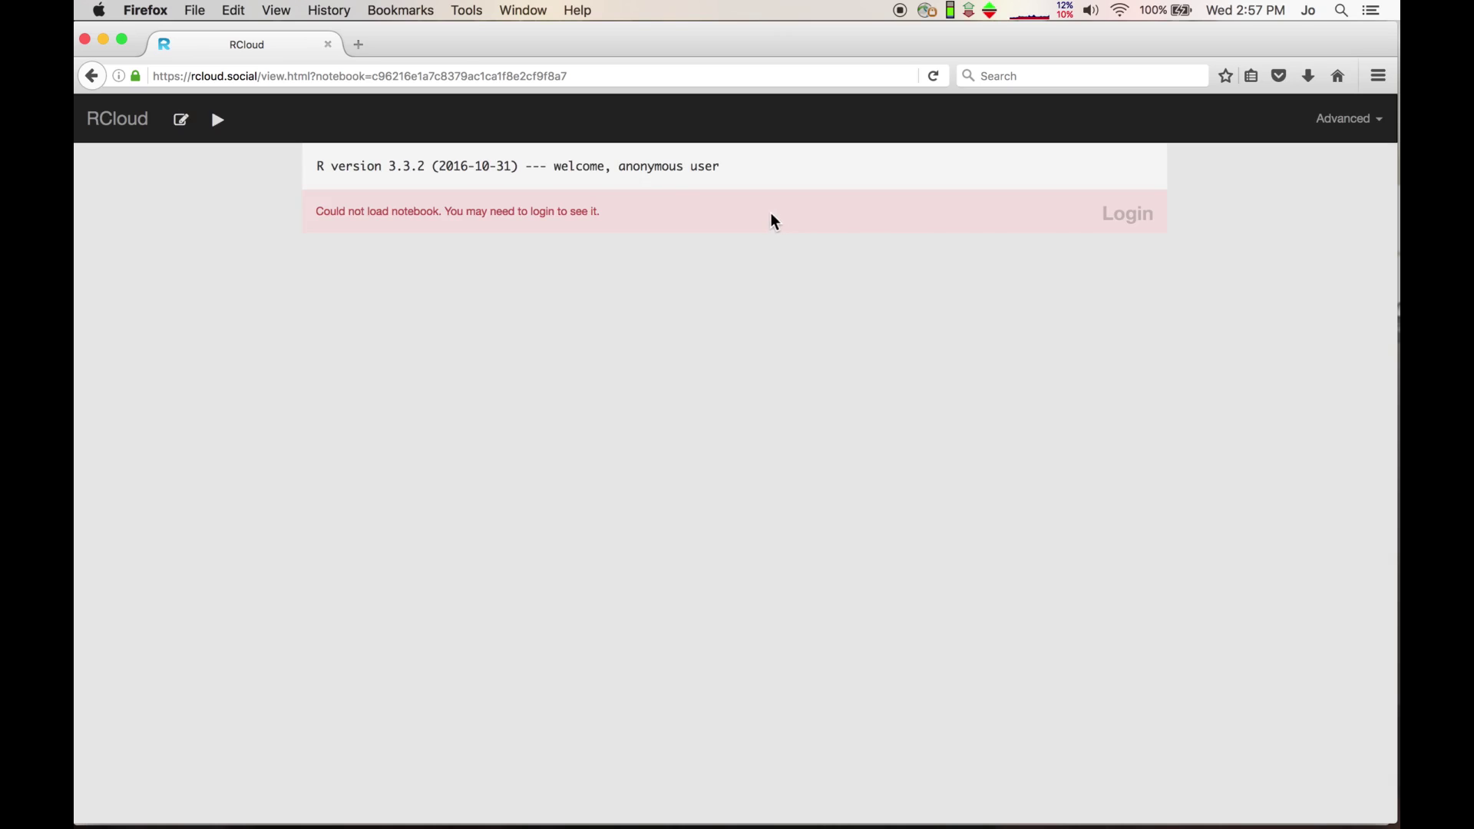
Highlight the anonymous user greeting and switch back to the forked notebook's editing tab in Chrome.
left_click_drag(613, 165, 741, 182)
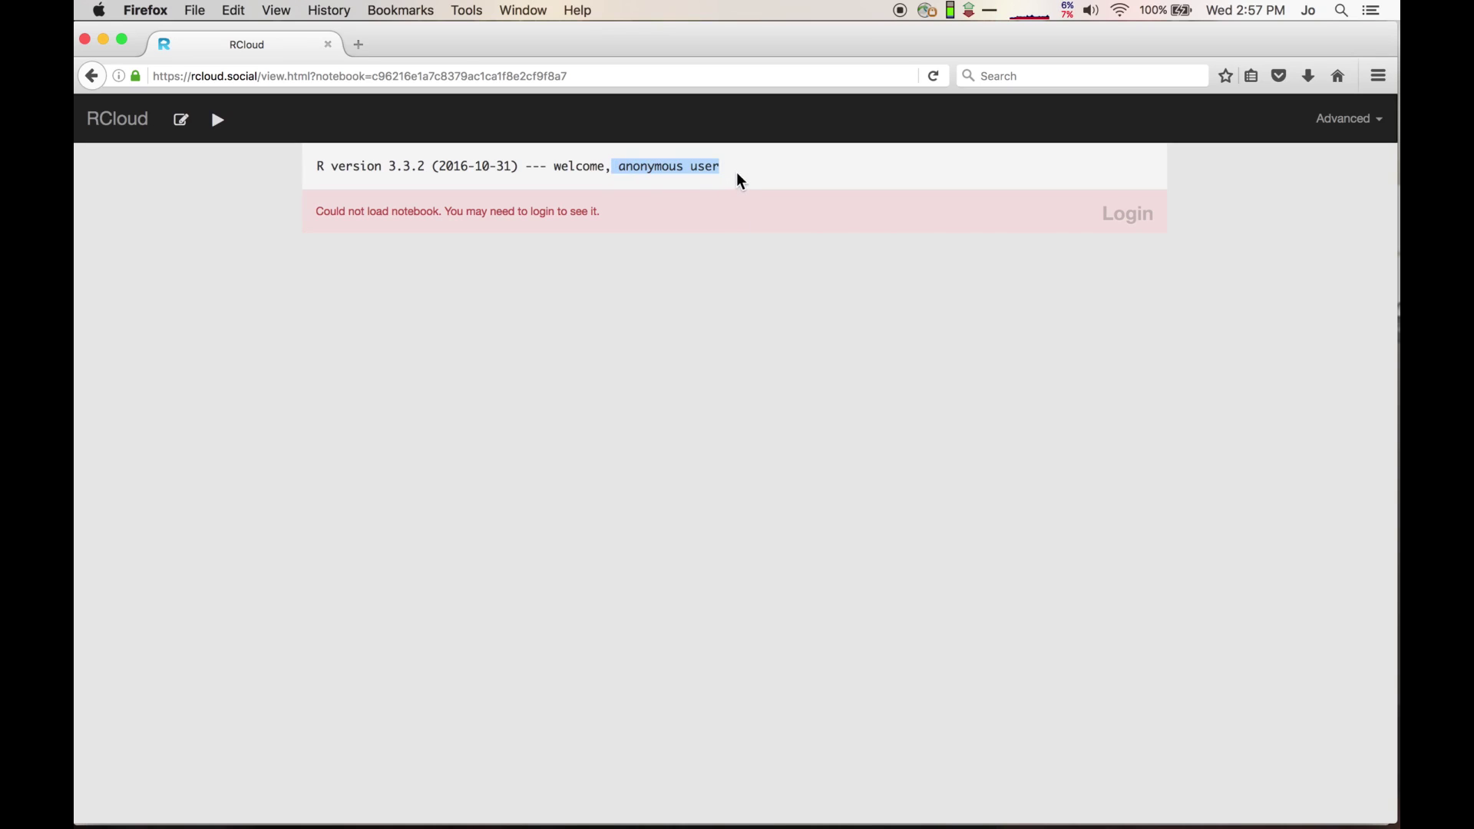
key("super+Tab")
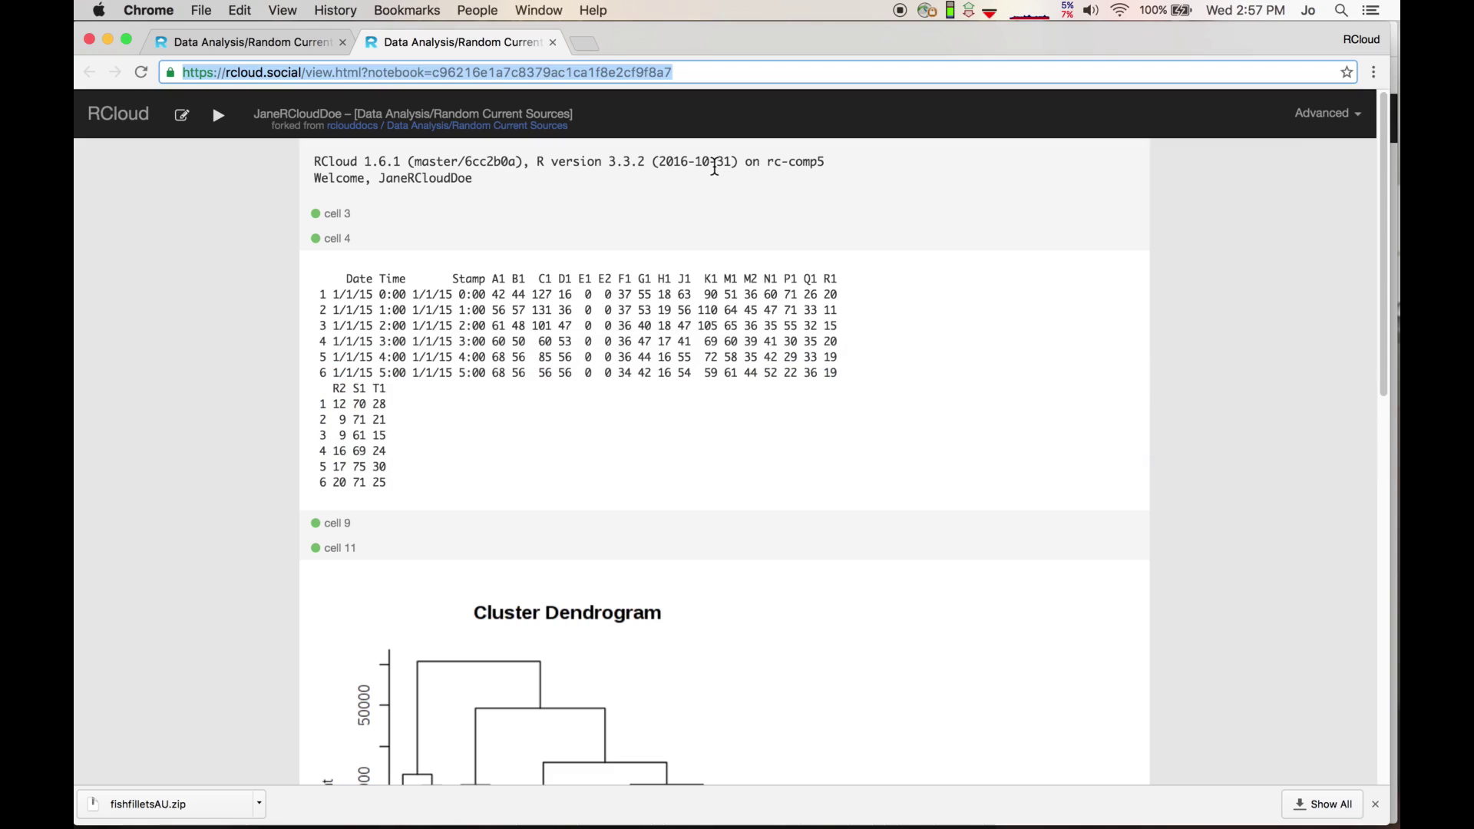
left_click(299, 44)
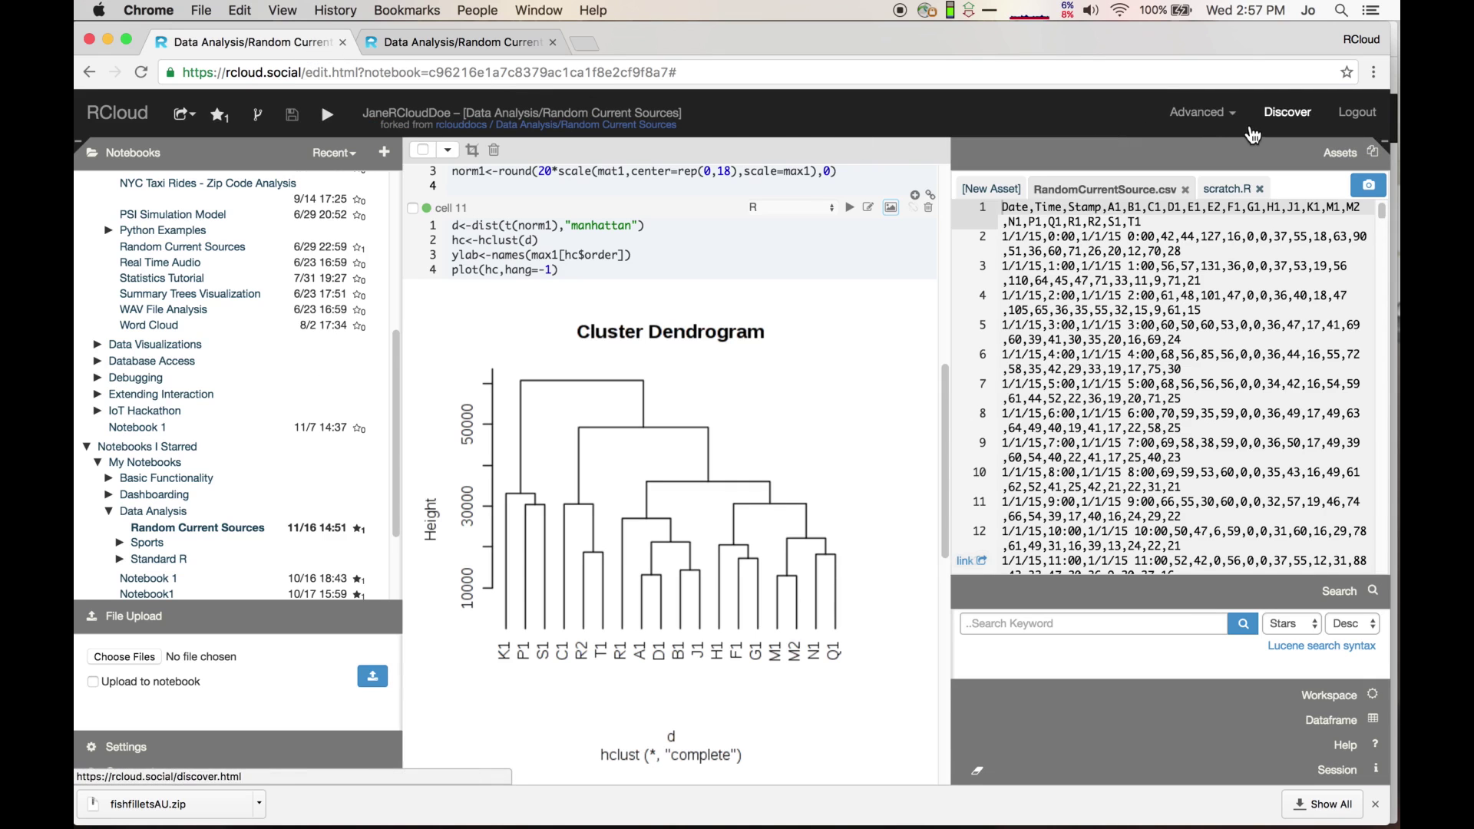
Publish the forked Random Current Sources notebook, reload its view.html page in Firefox, and highlight the anonymous user greeting.
left_click(1233, 119)
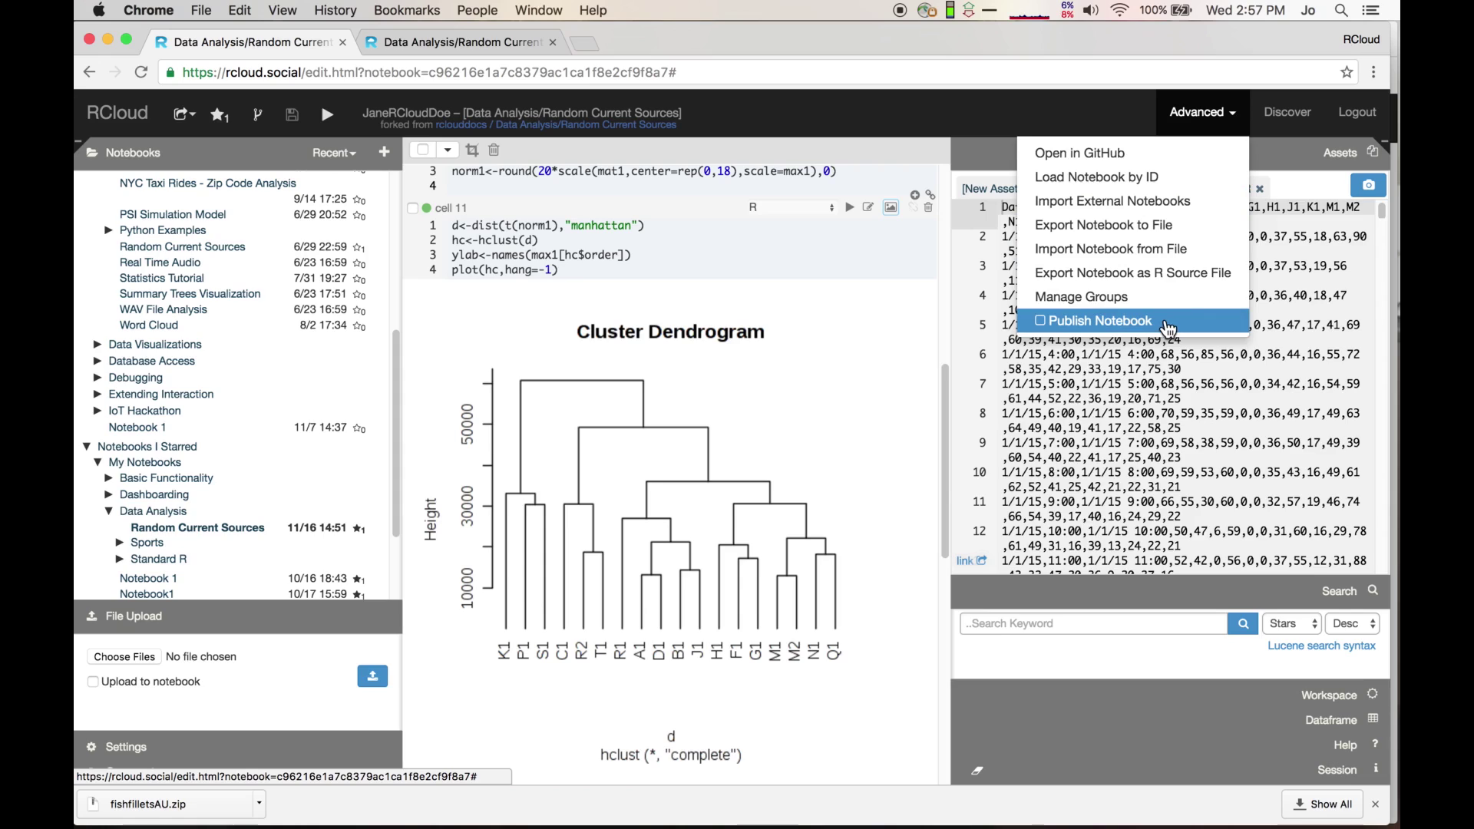
left_click(1167, 322)
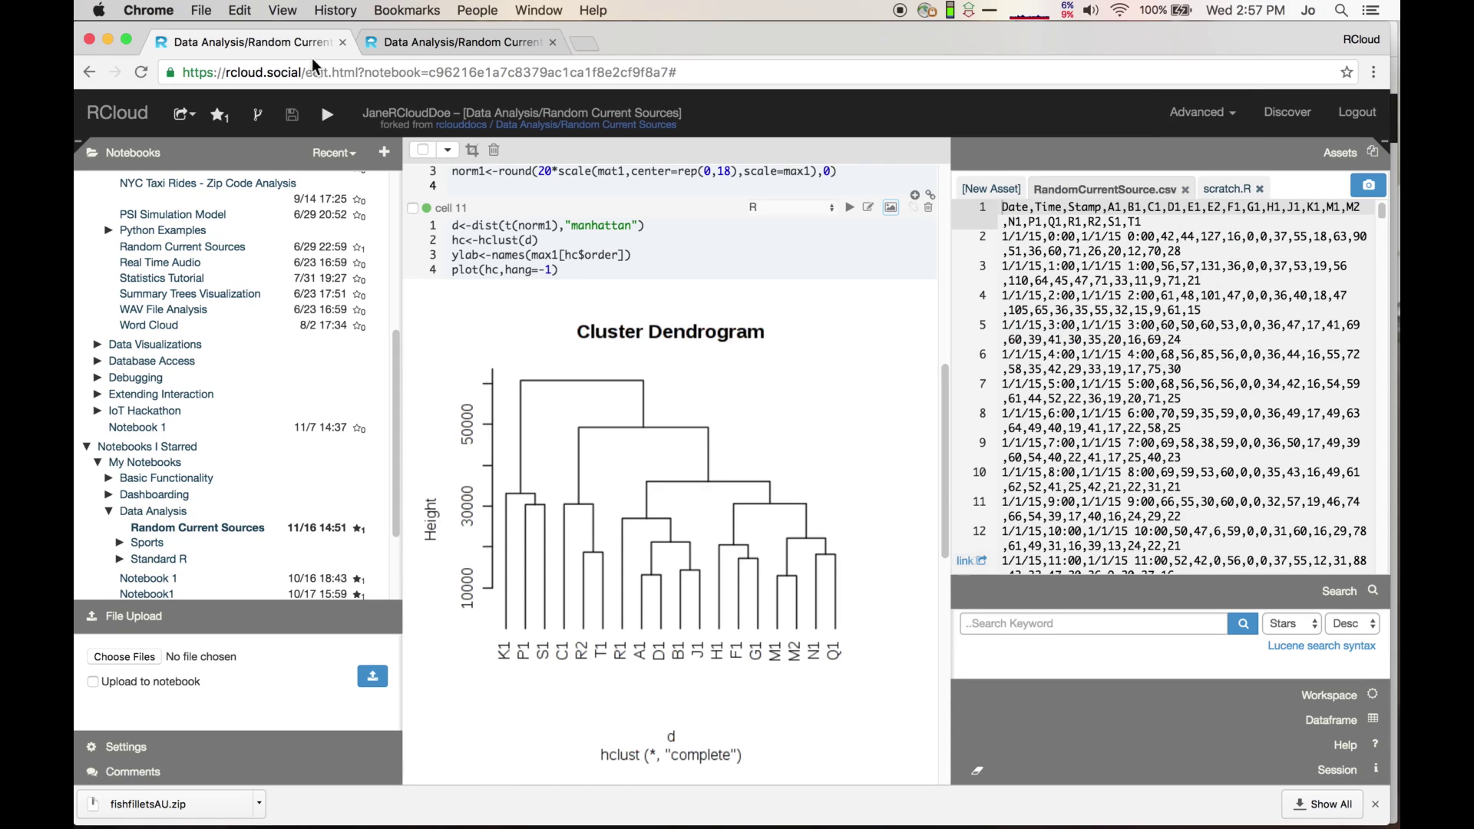
key("super+Tab")
left_click(569, 76)
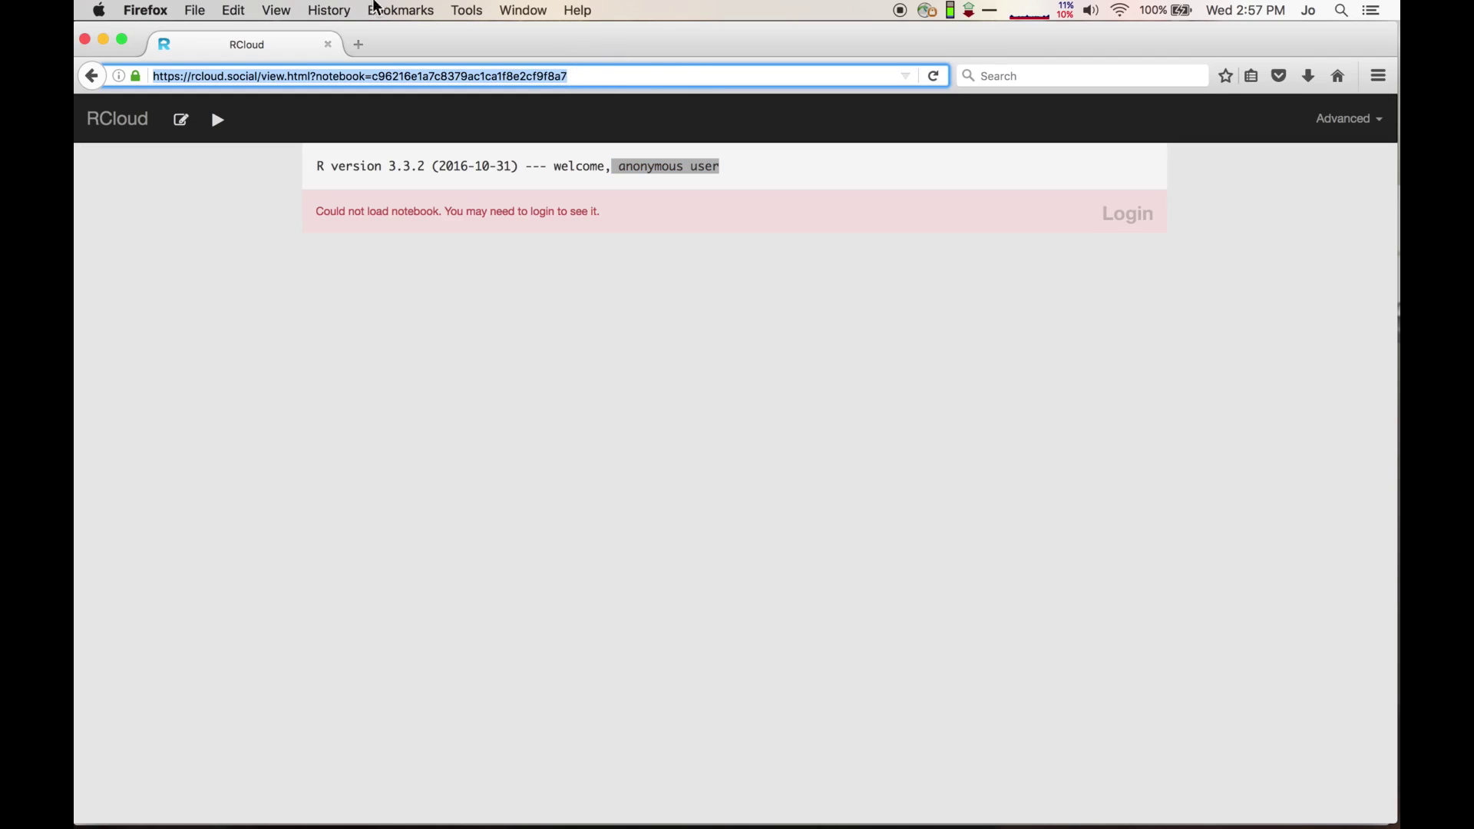
left_click(934, 76)
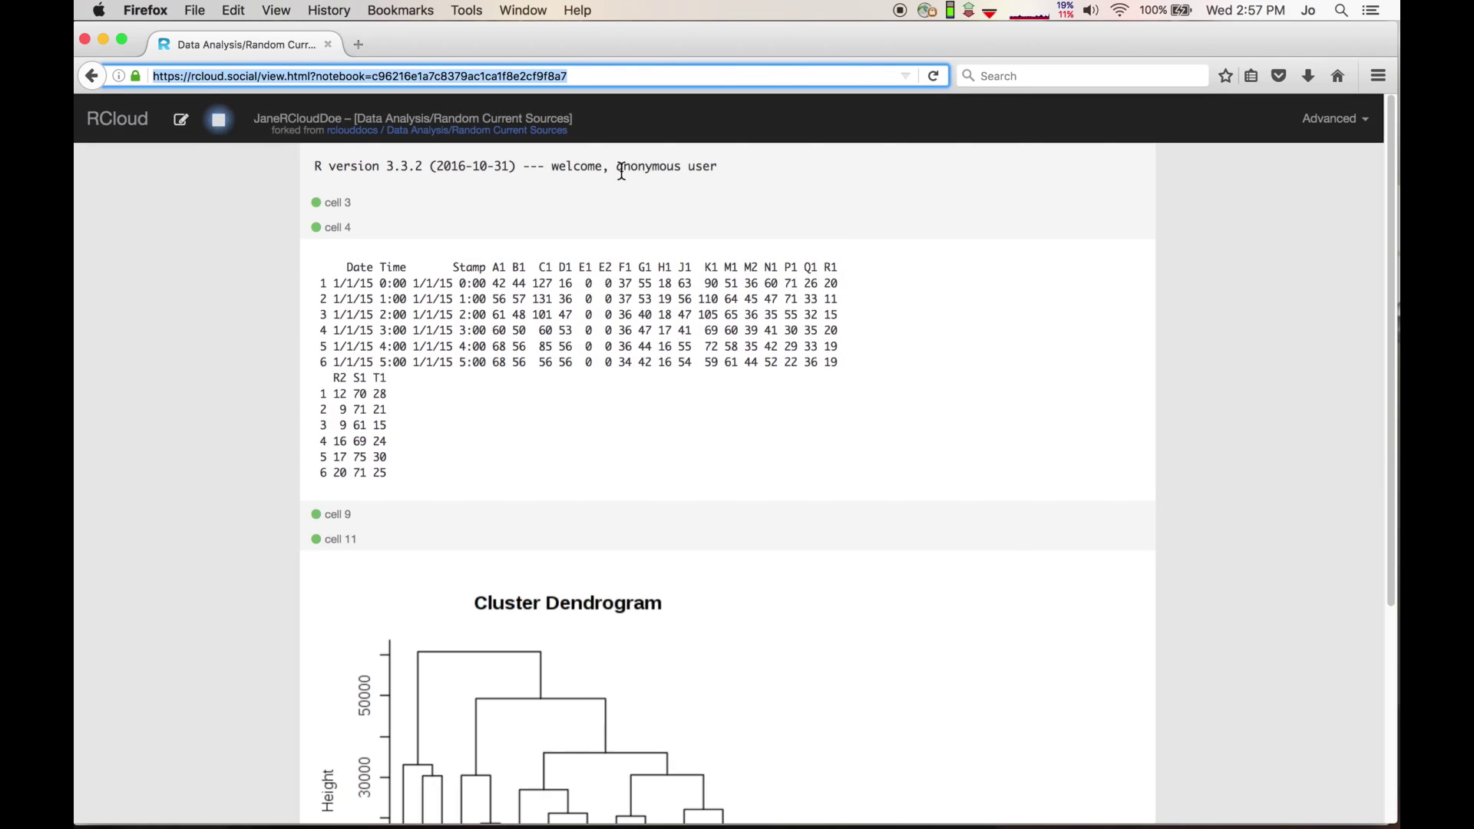
left_click_drag(616, 168, 714, 170)
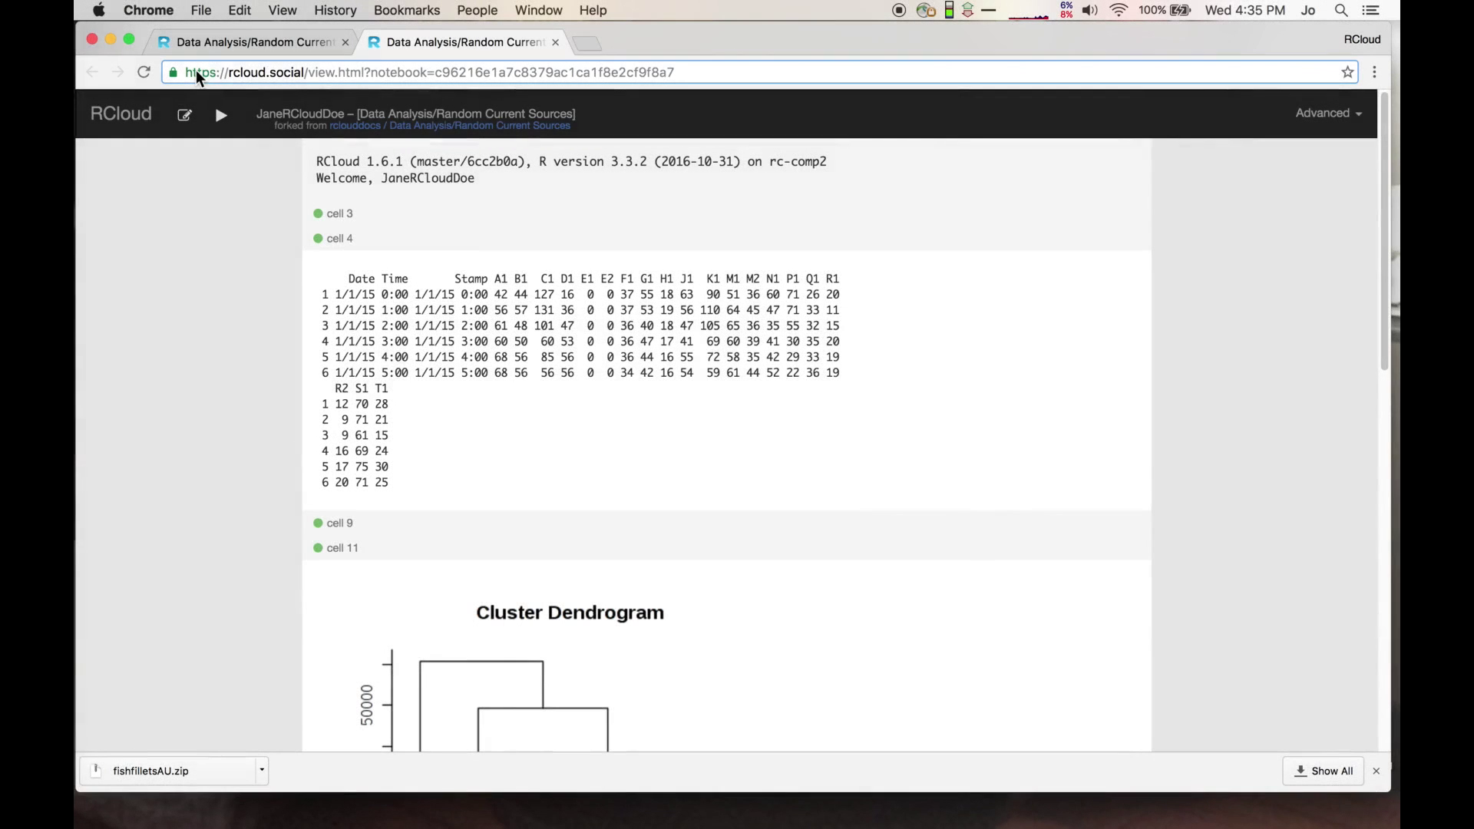
In Chrome, replace view with edit in the shared notebook's URL and load the edit.html page.
left_click(198, 71)
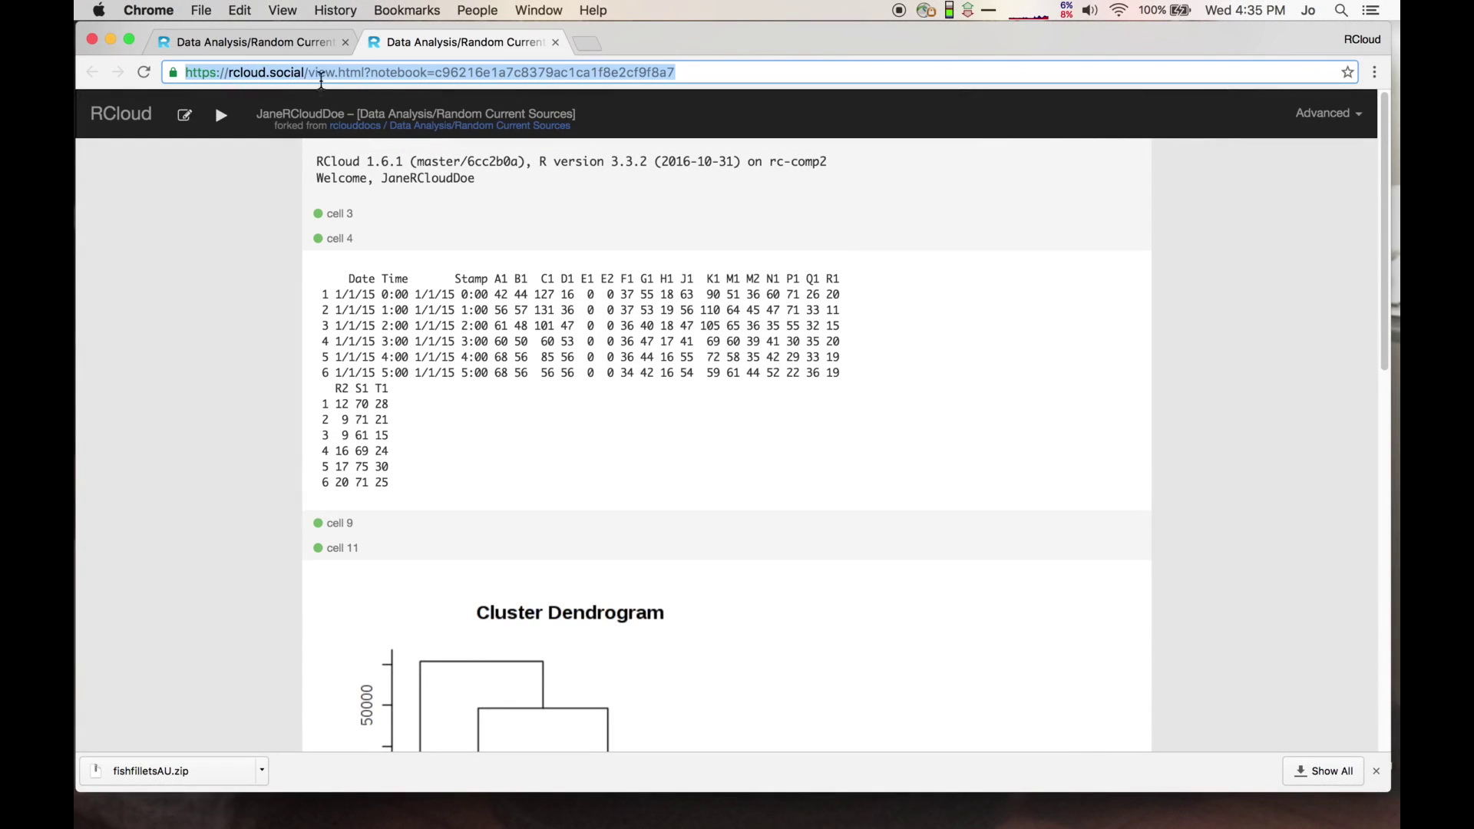
left_click(312, 72)
left_click_drag(312, 72, 335, 77)
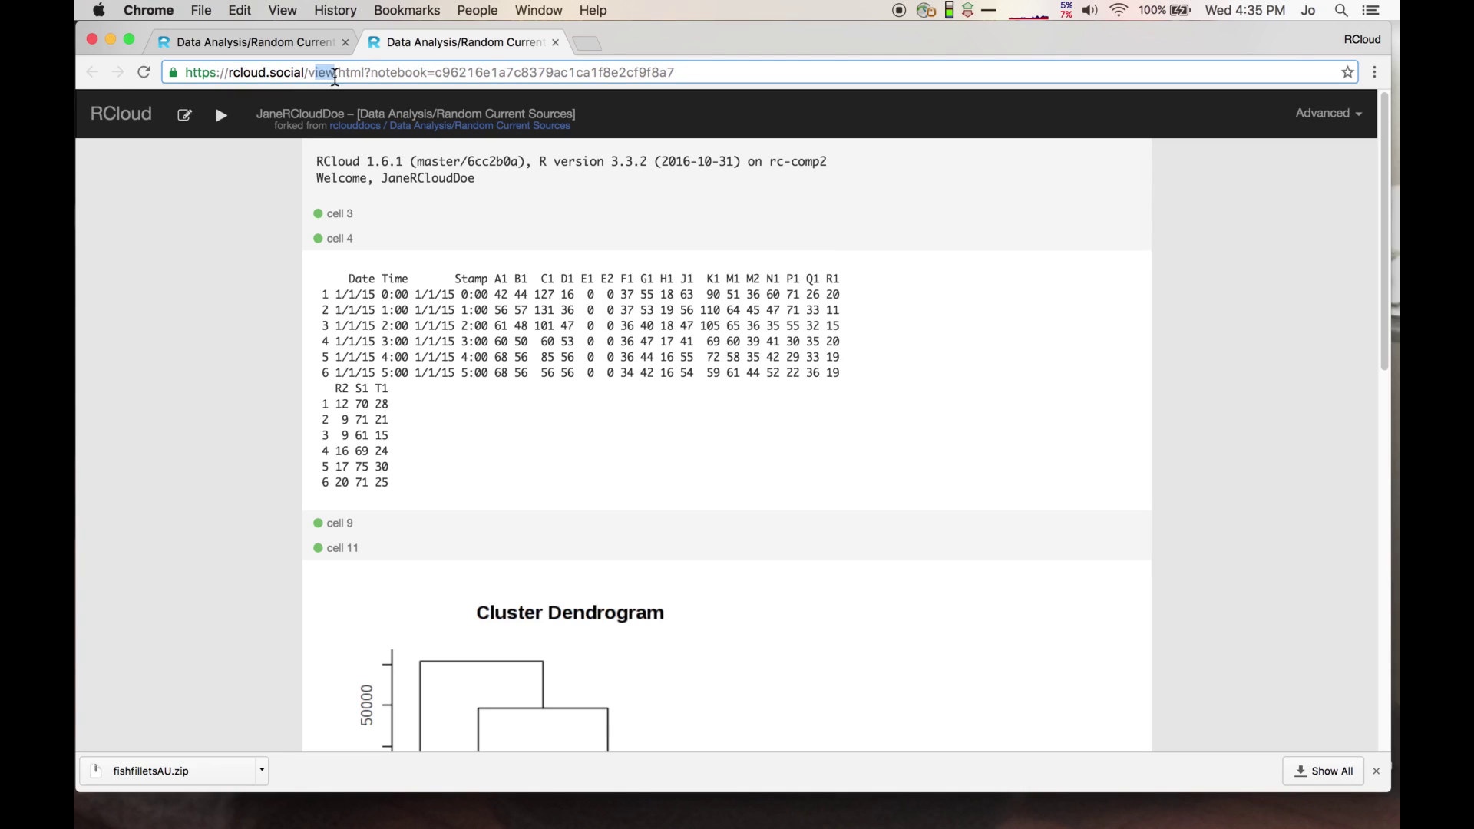
type("ed")
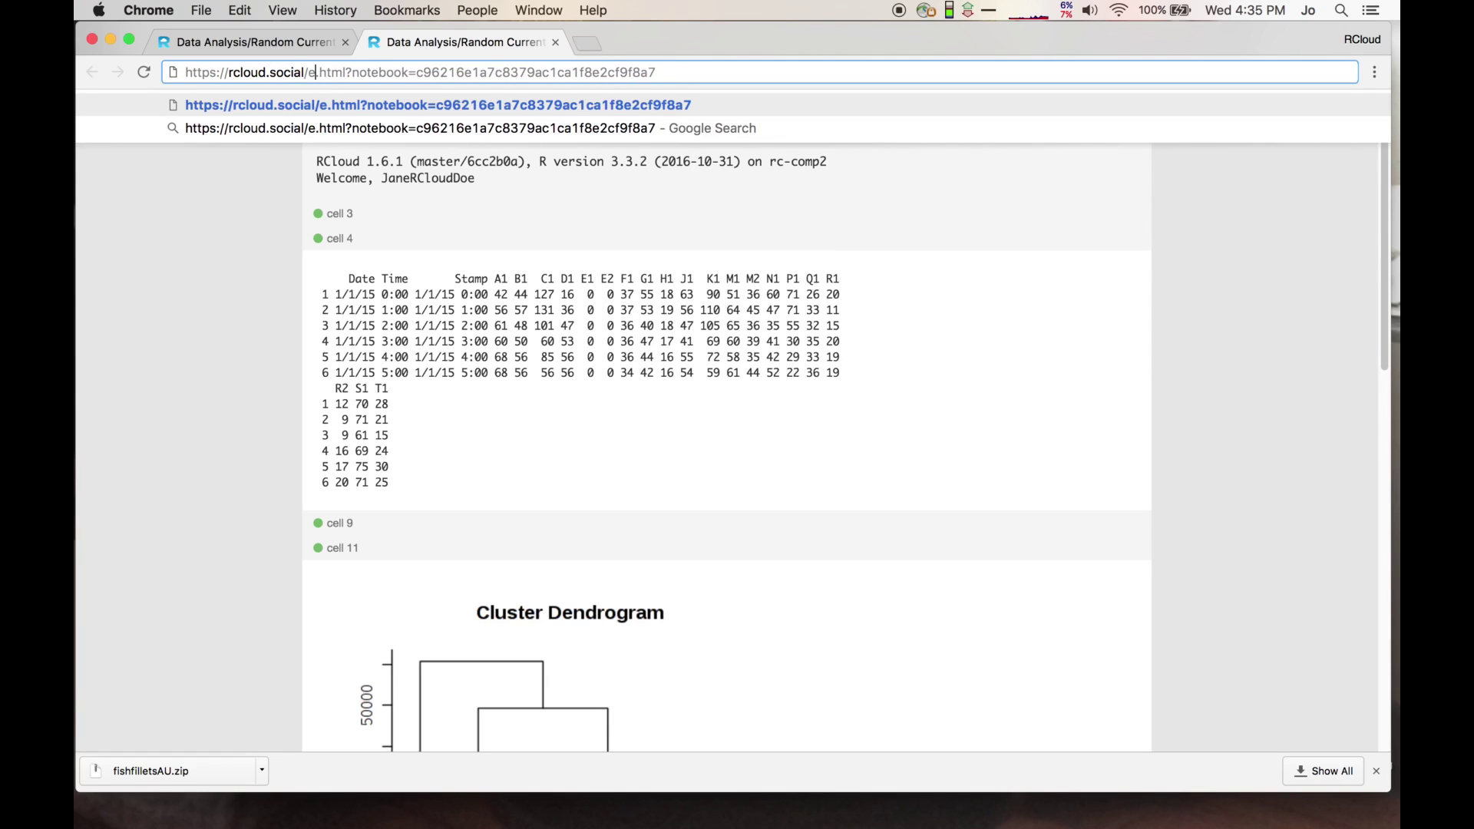
type("it")
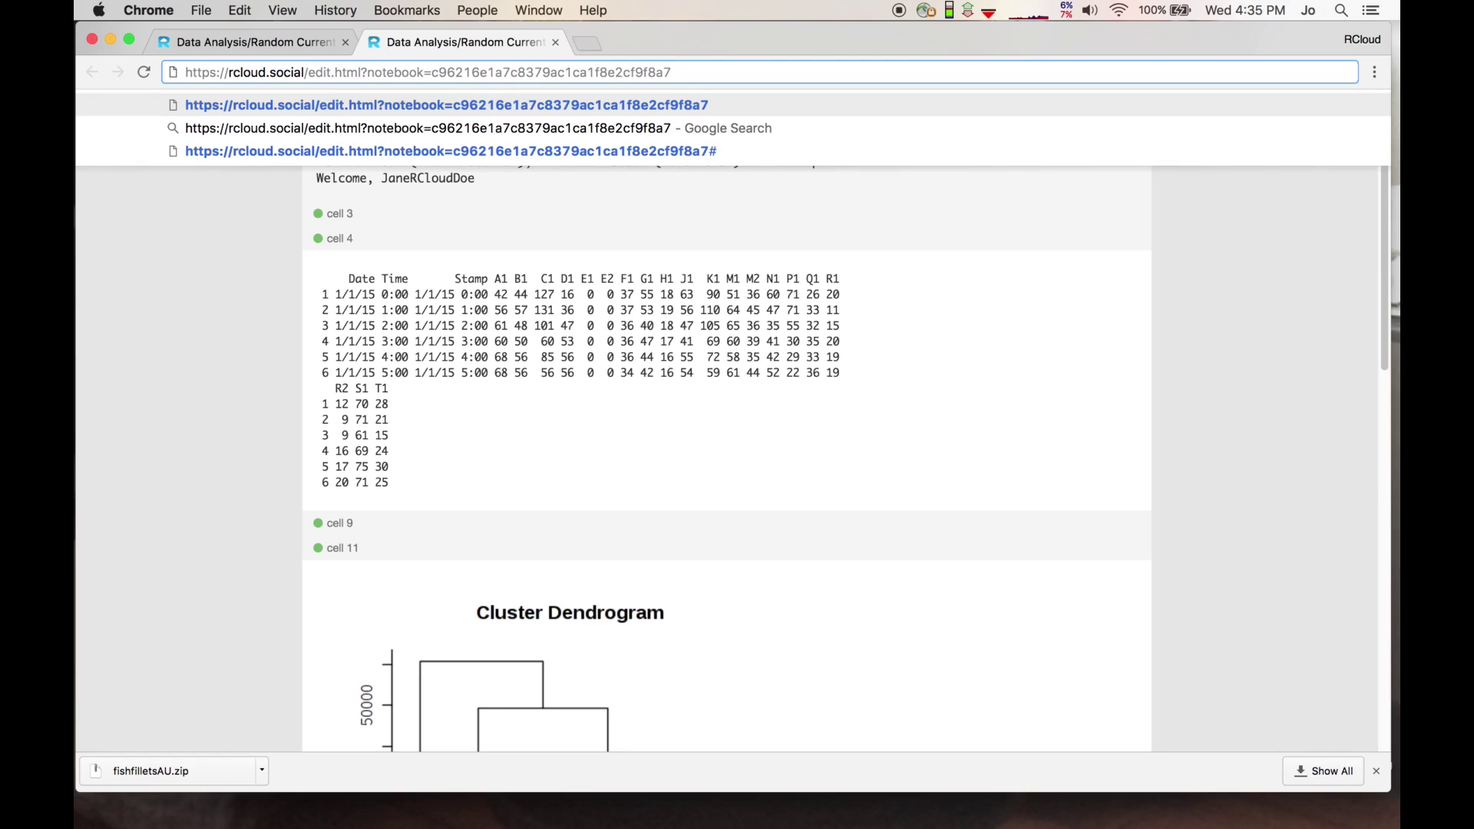
key("Return")
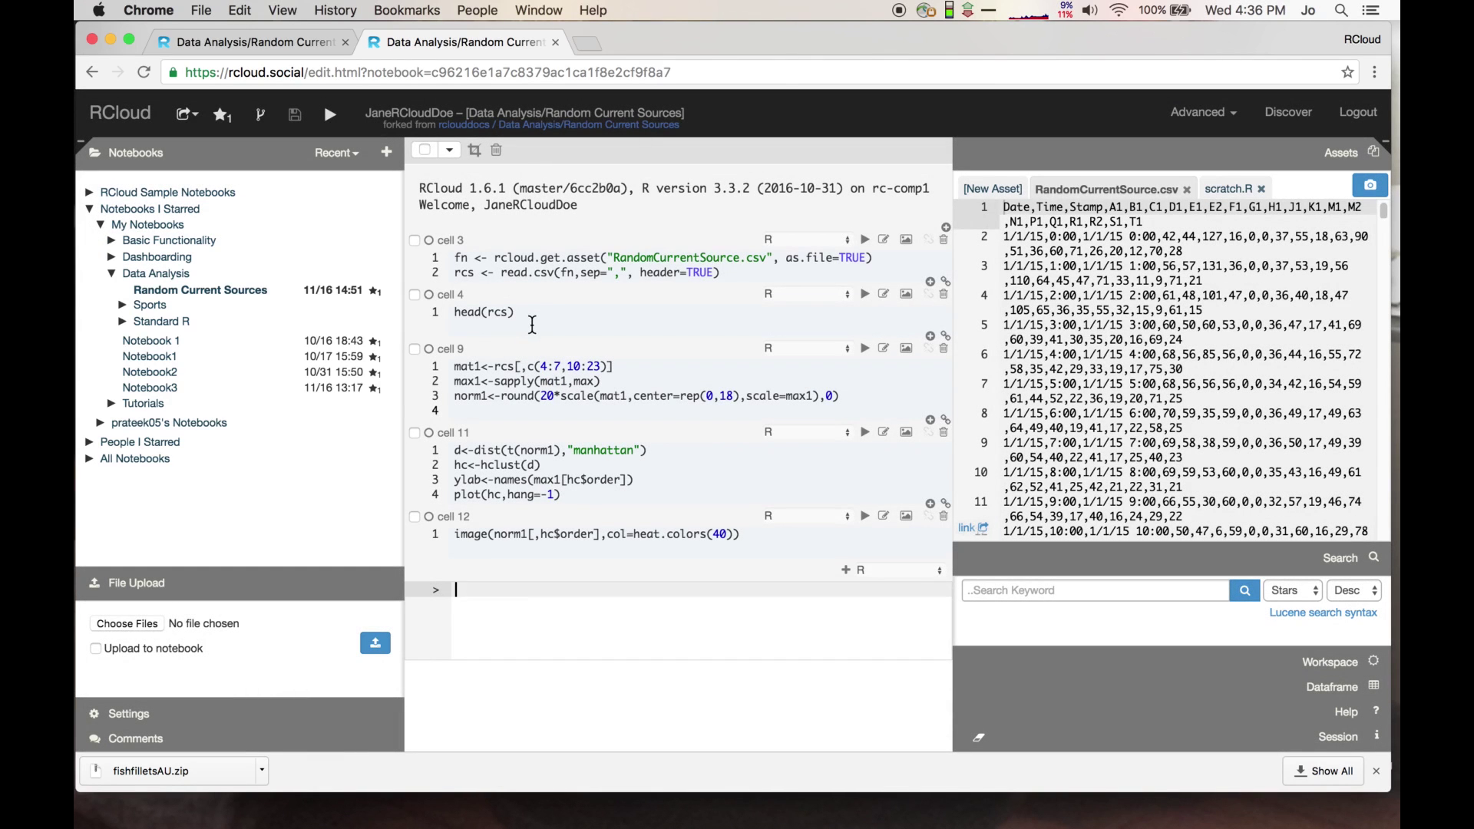
left_click(532, 325)
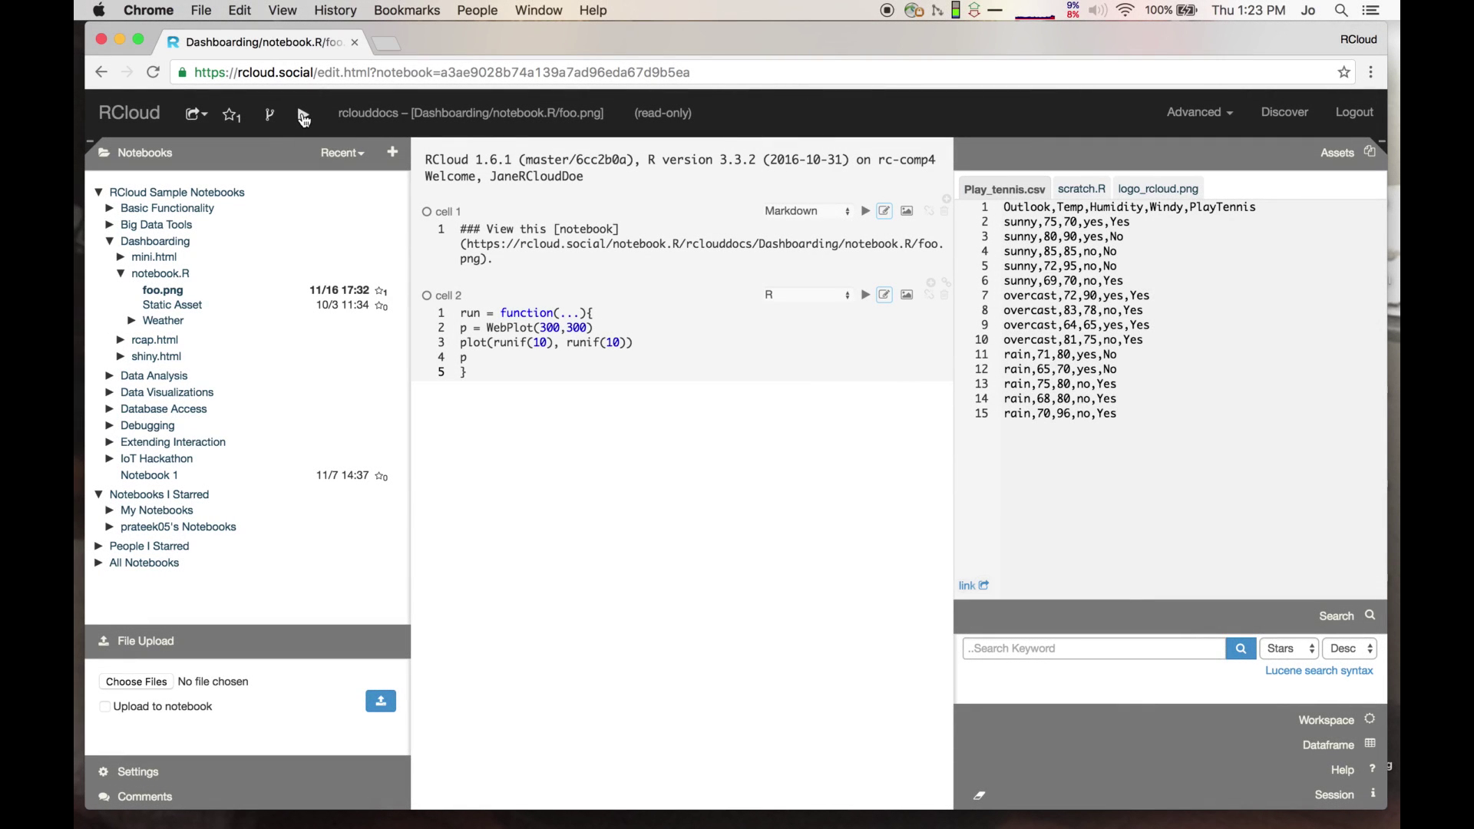
Run the foo.png sample notebook, follow its notebook link to the generated plot, and highlight notebook.R in the URL.
left_click(304, 117)
left_click(526, 269)
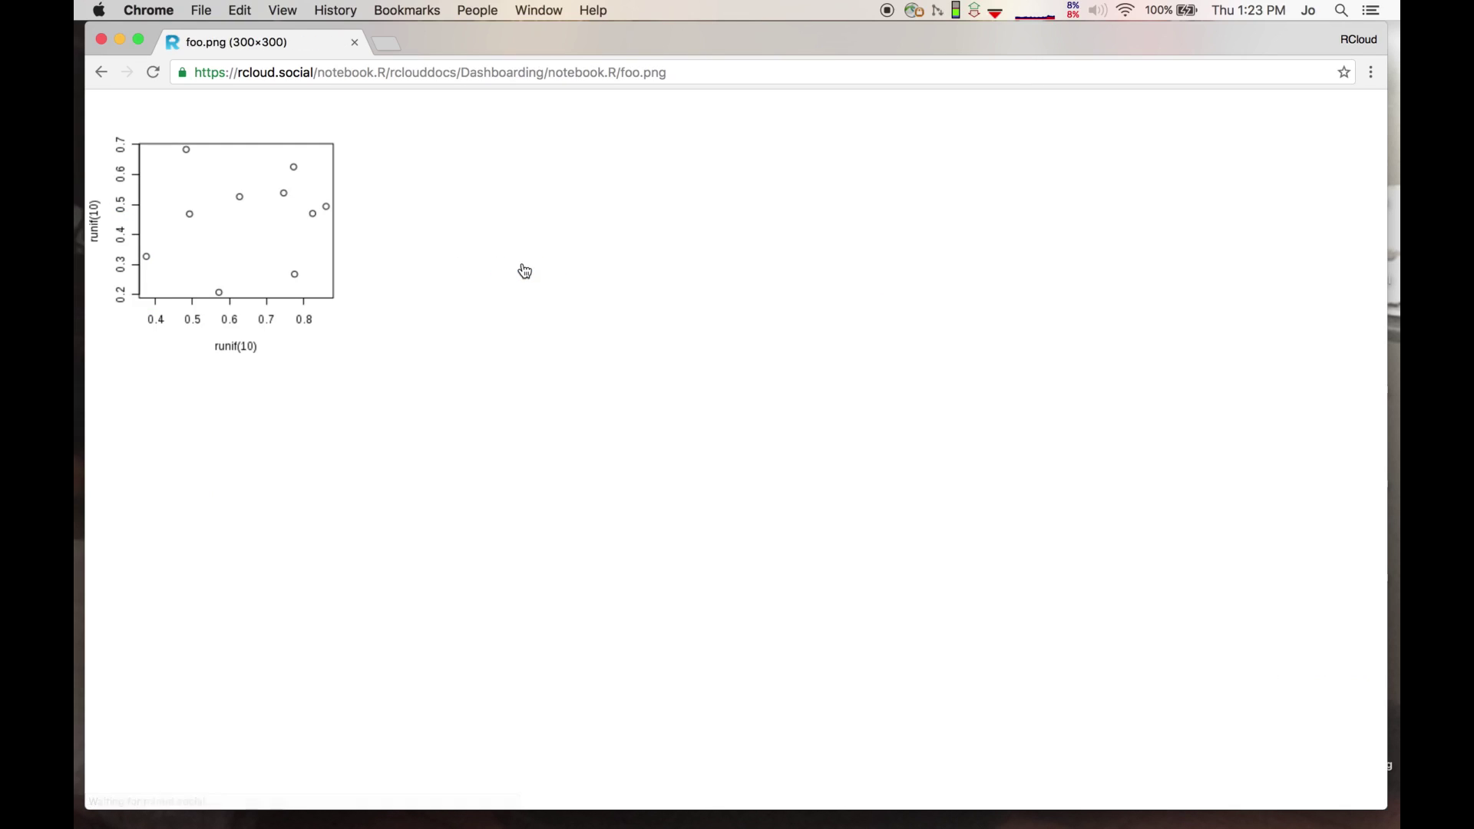
left_click_drag(315, 73, 385, 67)
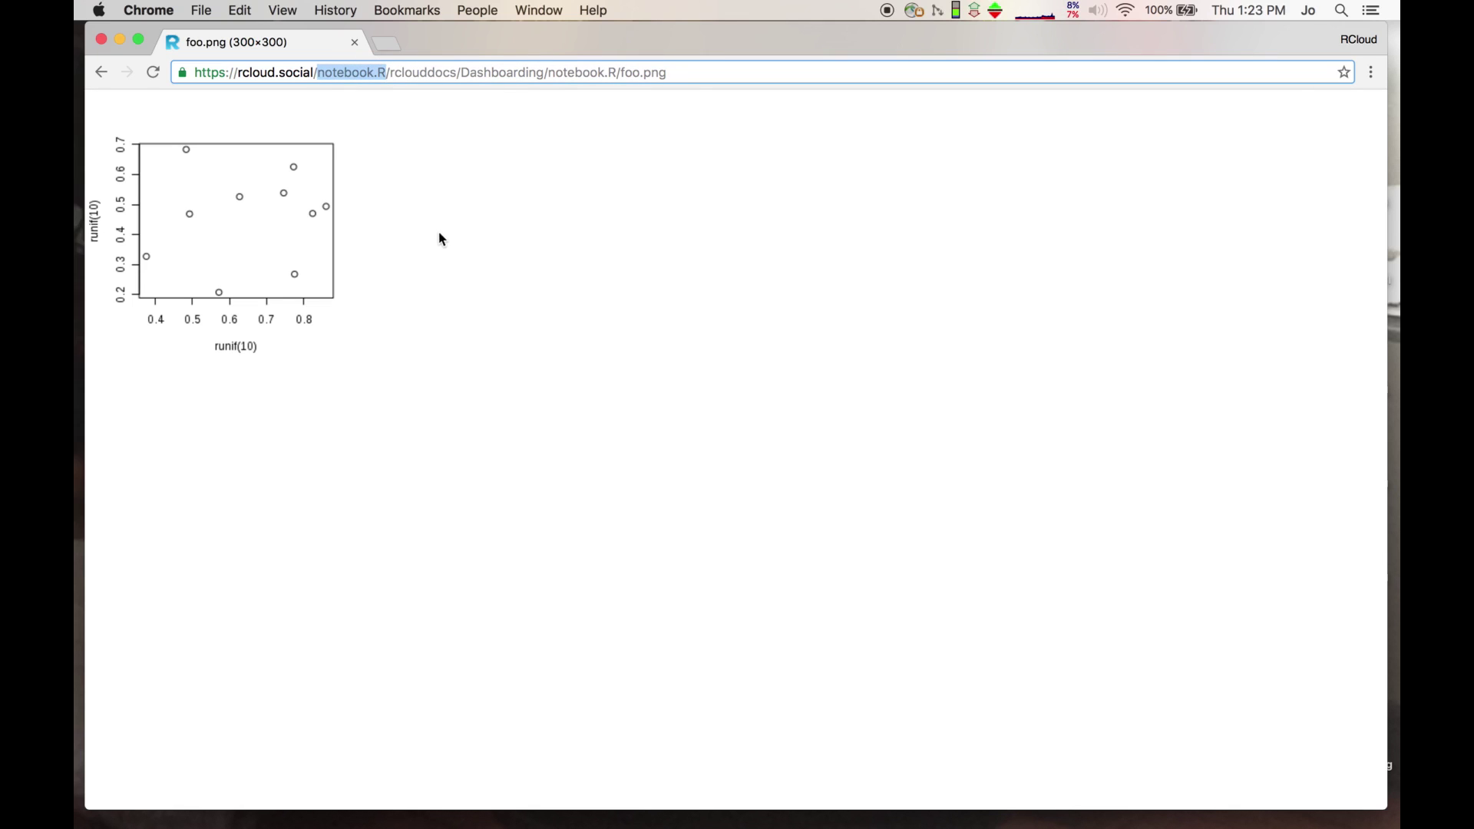
Open rcloud.social/documentation/index.html in a new browser tab and read the RCloud API section about notebook.R.
left_click(390, 42)
type("r")
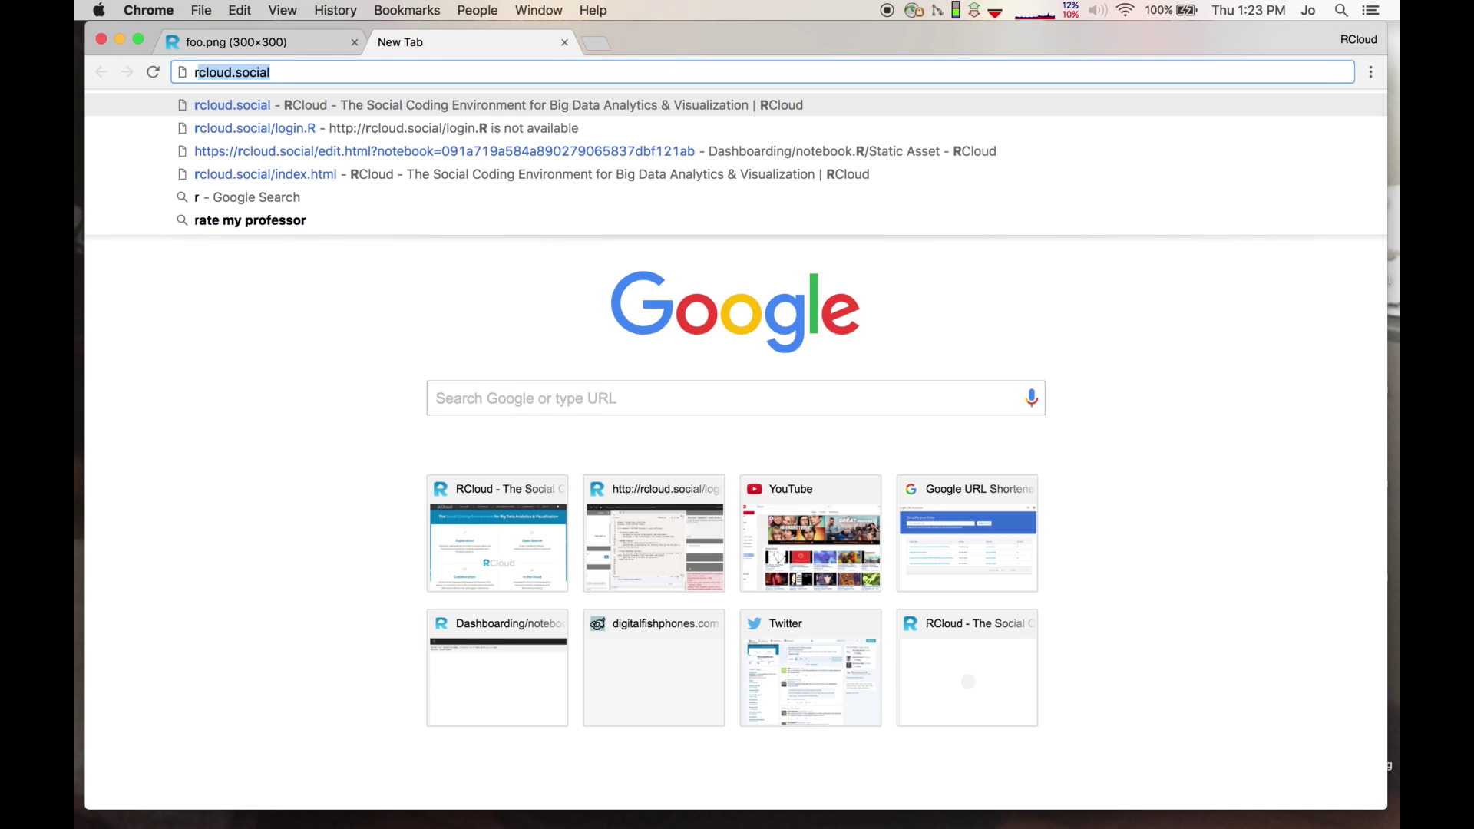
type("cloud.social/do")
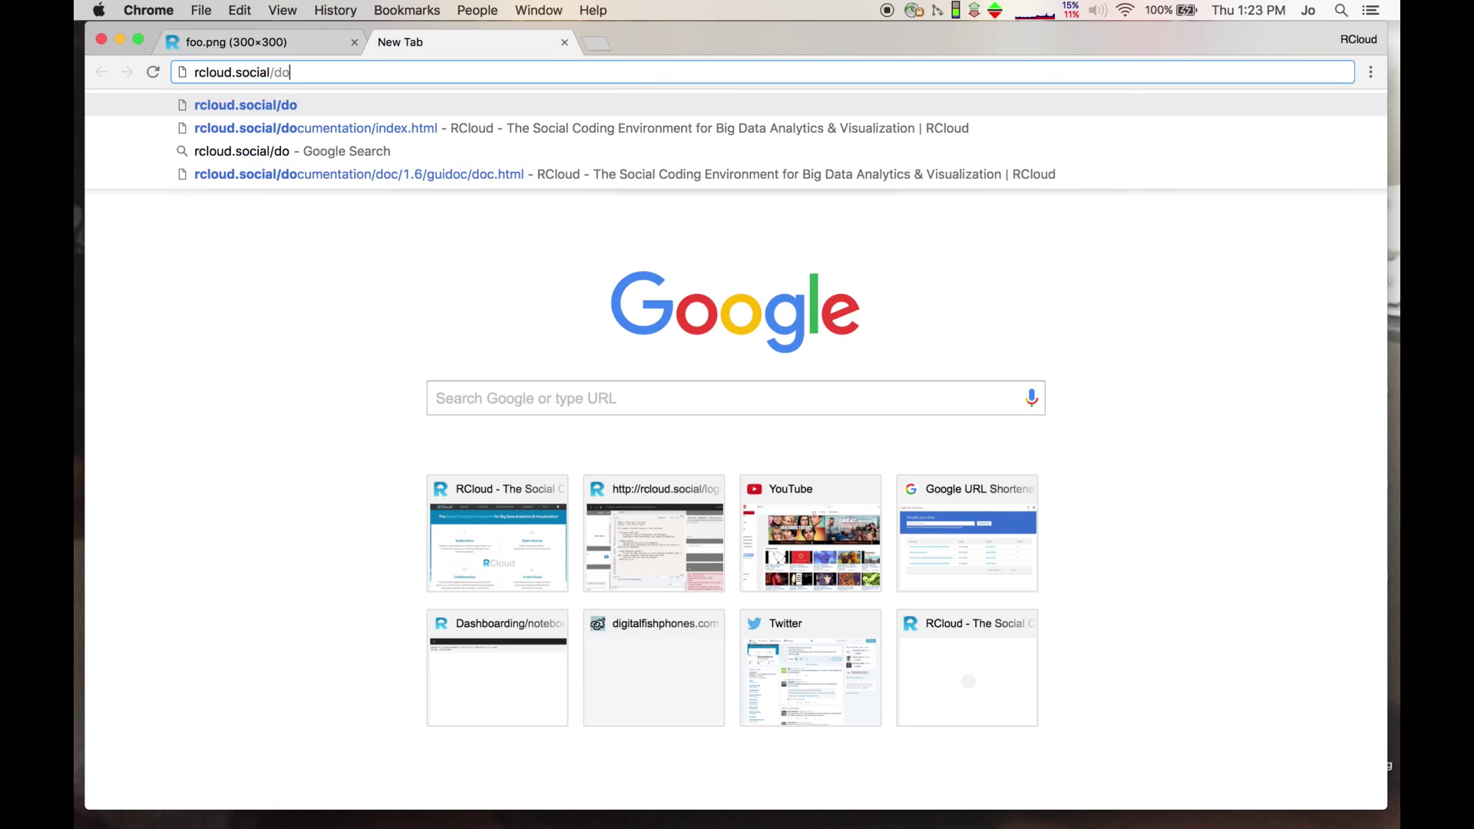
key("Down")
key("Return")
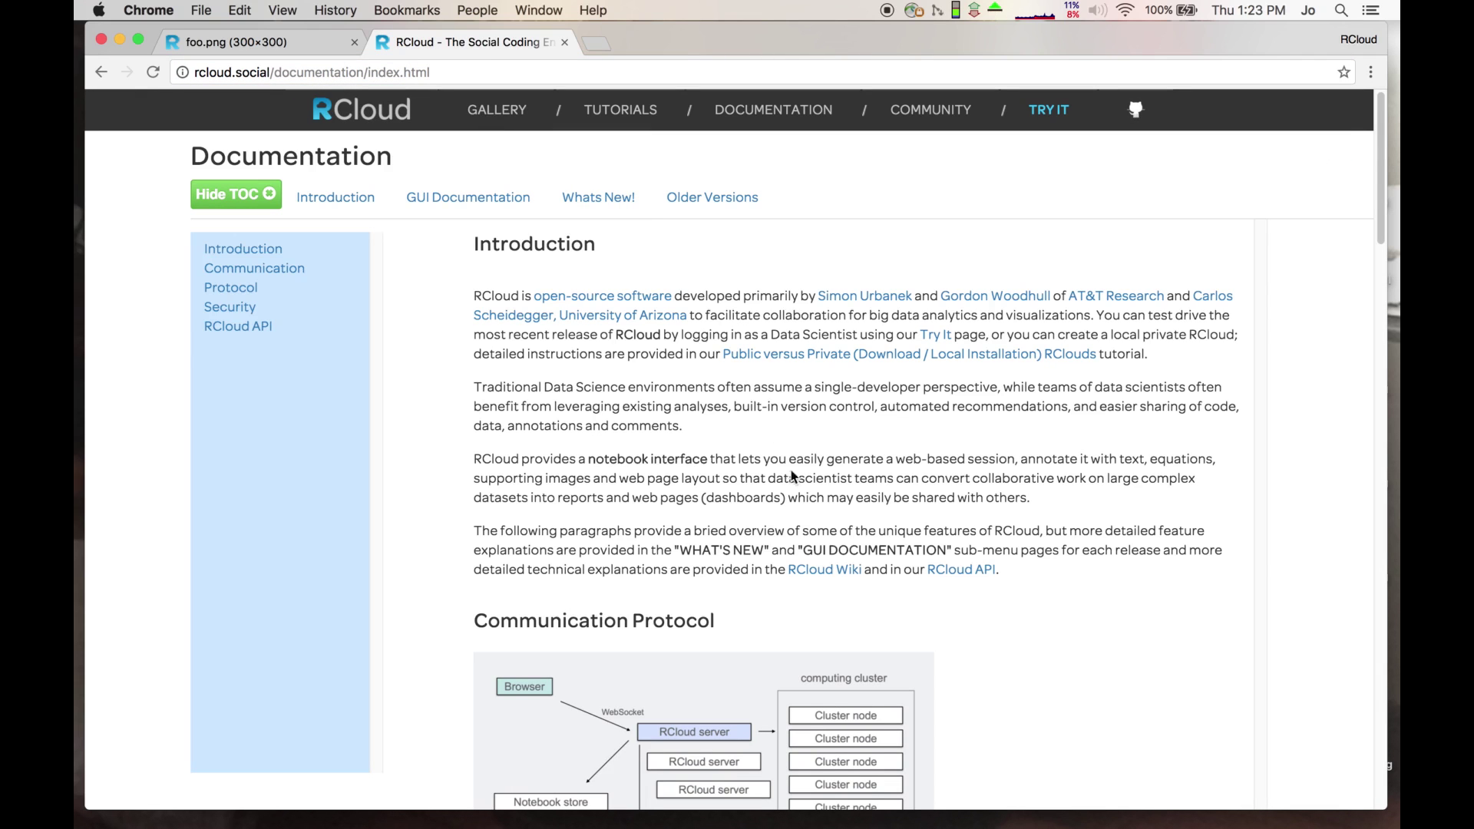
scroll(799, 509, "down", 5)
scroll(799, 506, "down", 15)
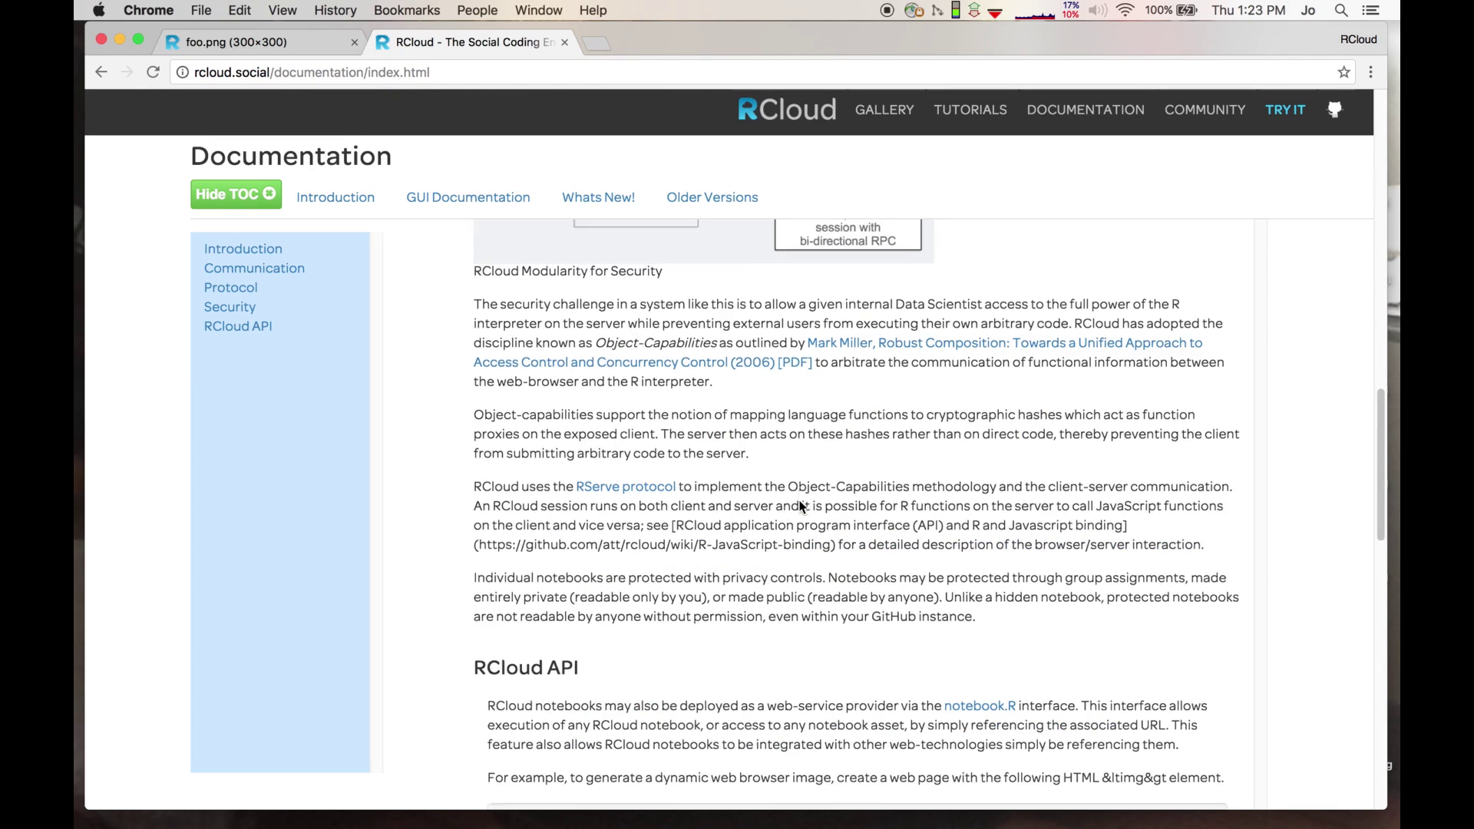
scroll(798, 501, "down", 1)
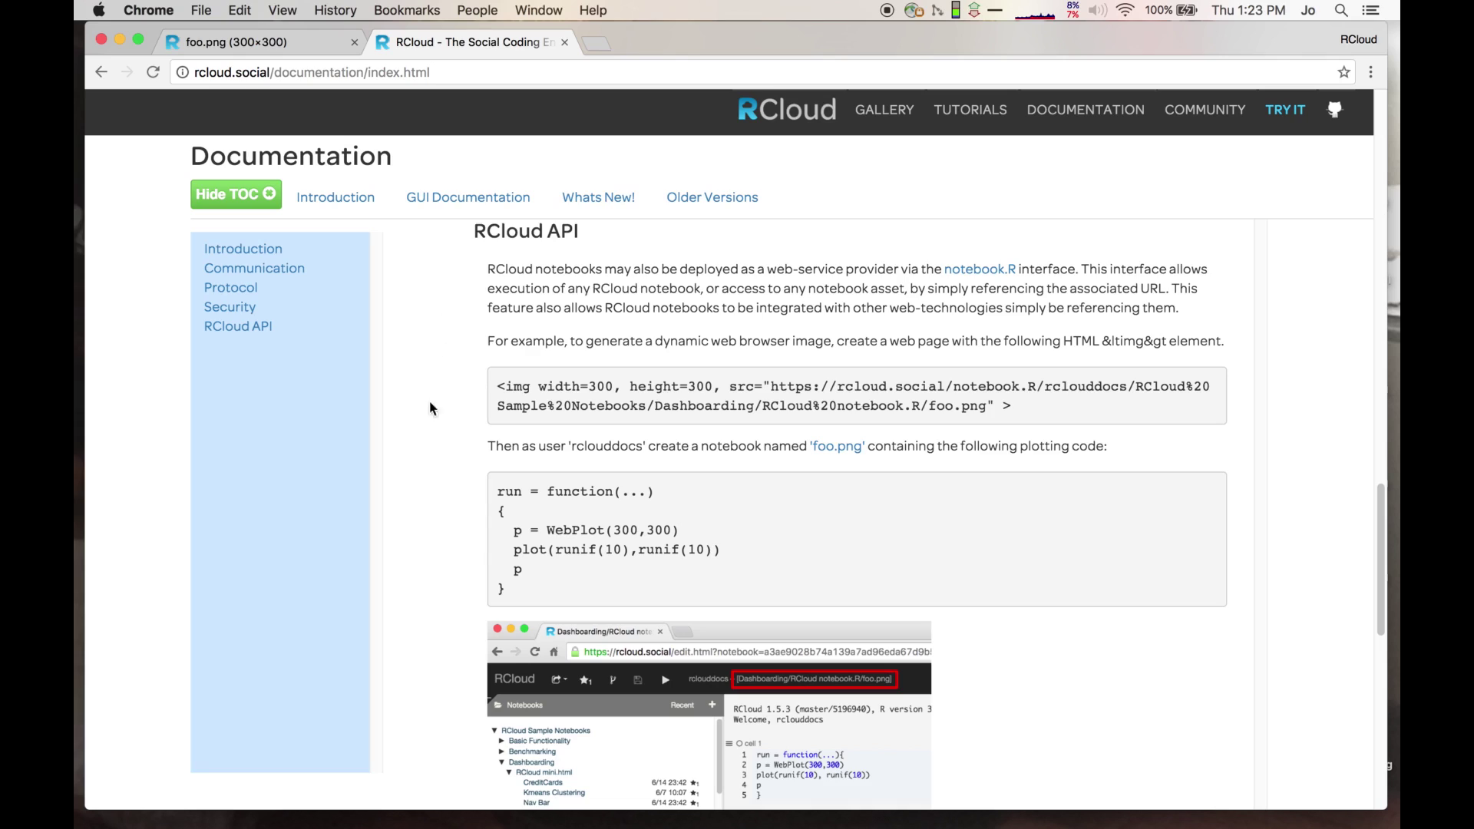
Return to the foo.png notebook's editor, select the logo_rcloud.png asset, and open its direct link.
left_click(316, 43)
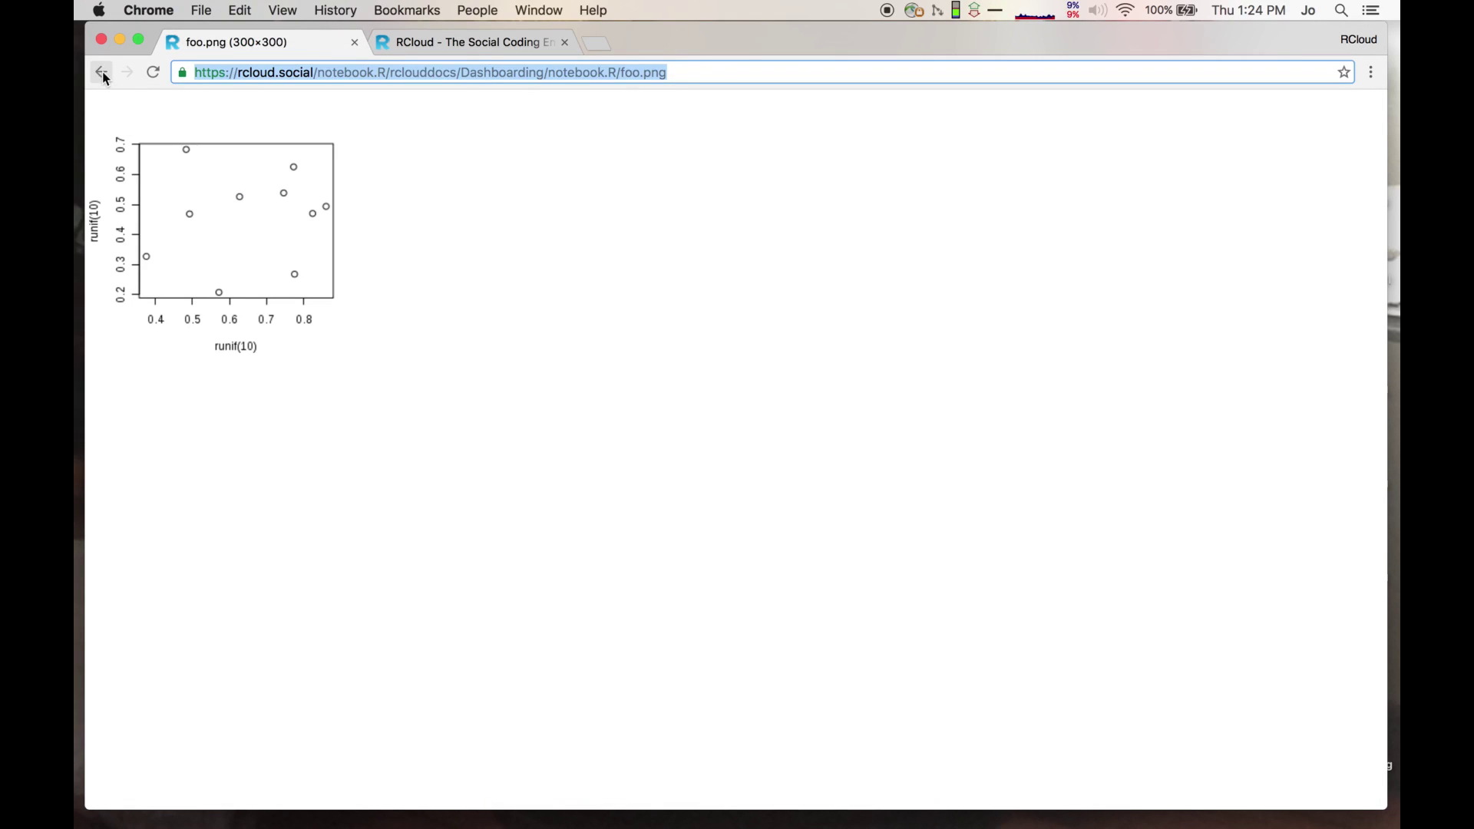
left_click(102, 73)
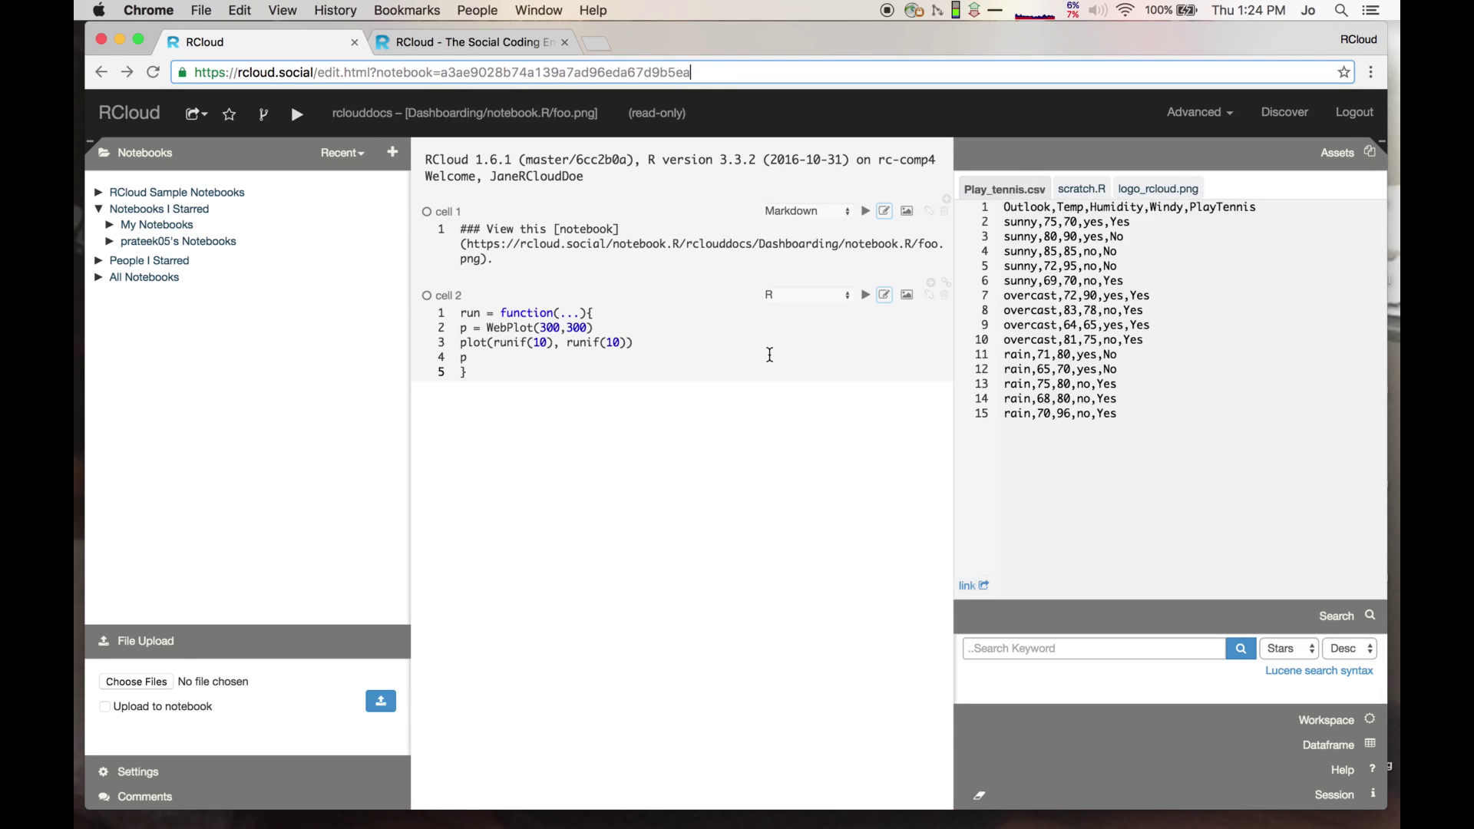
left_click(1155, 190)
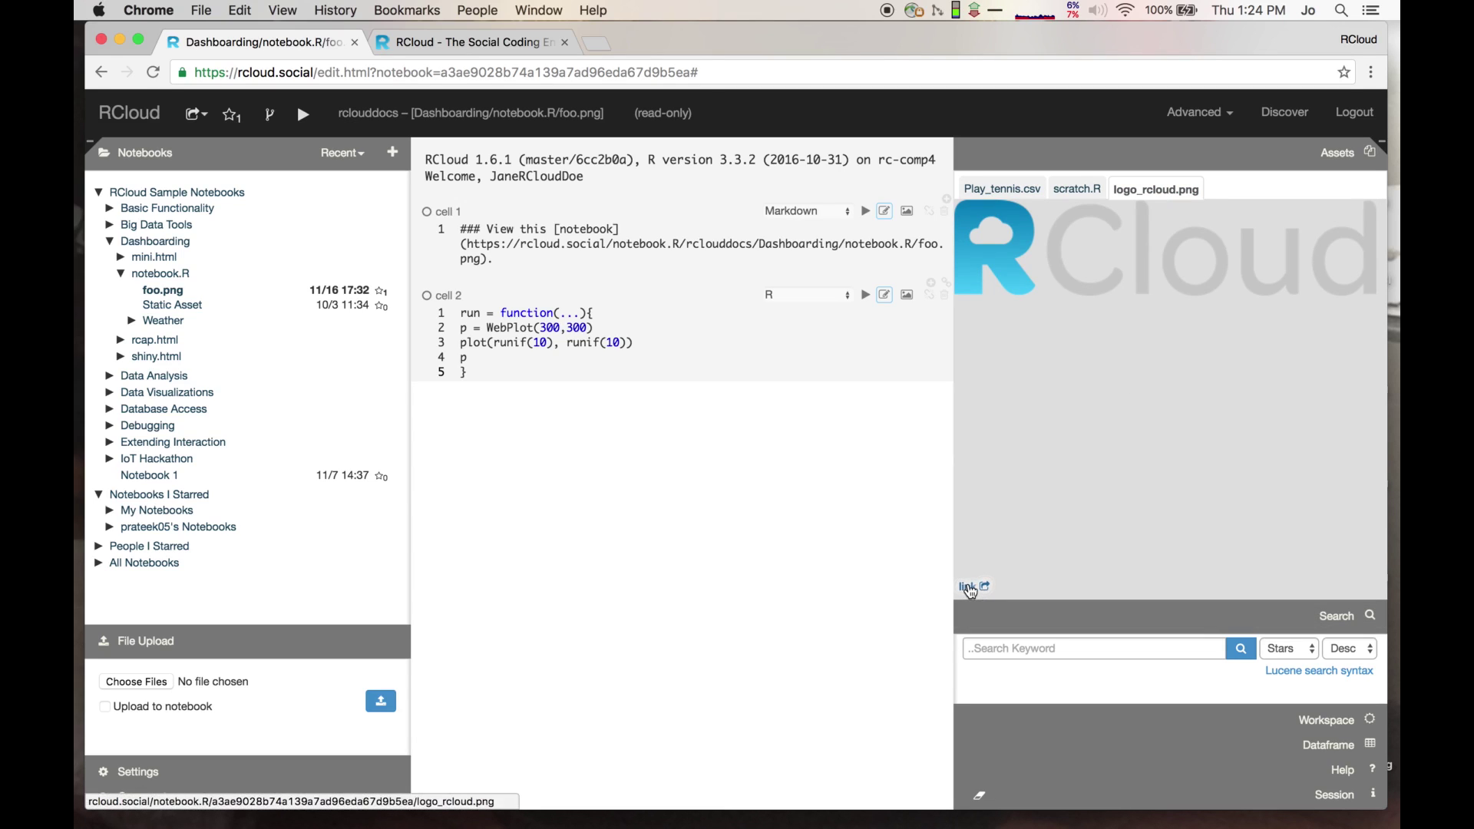
left_click(969, 586)
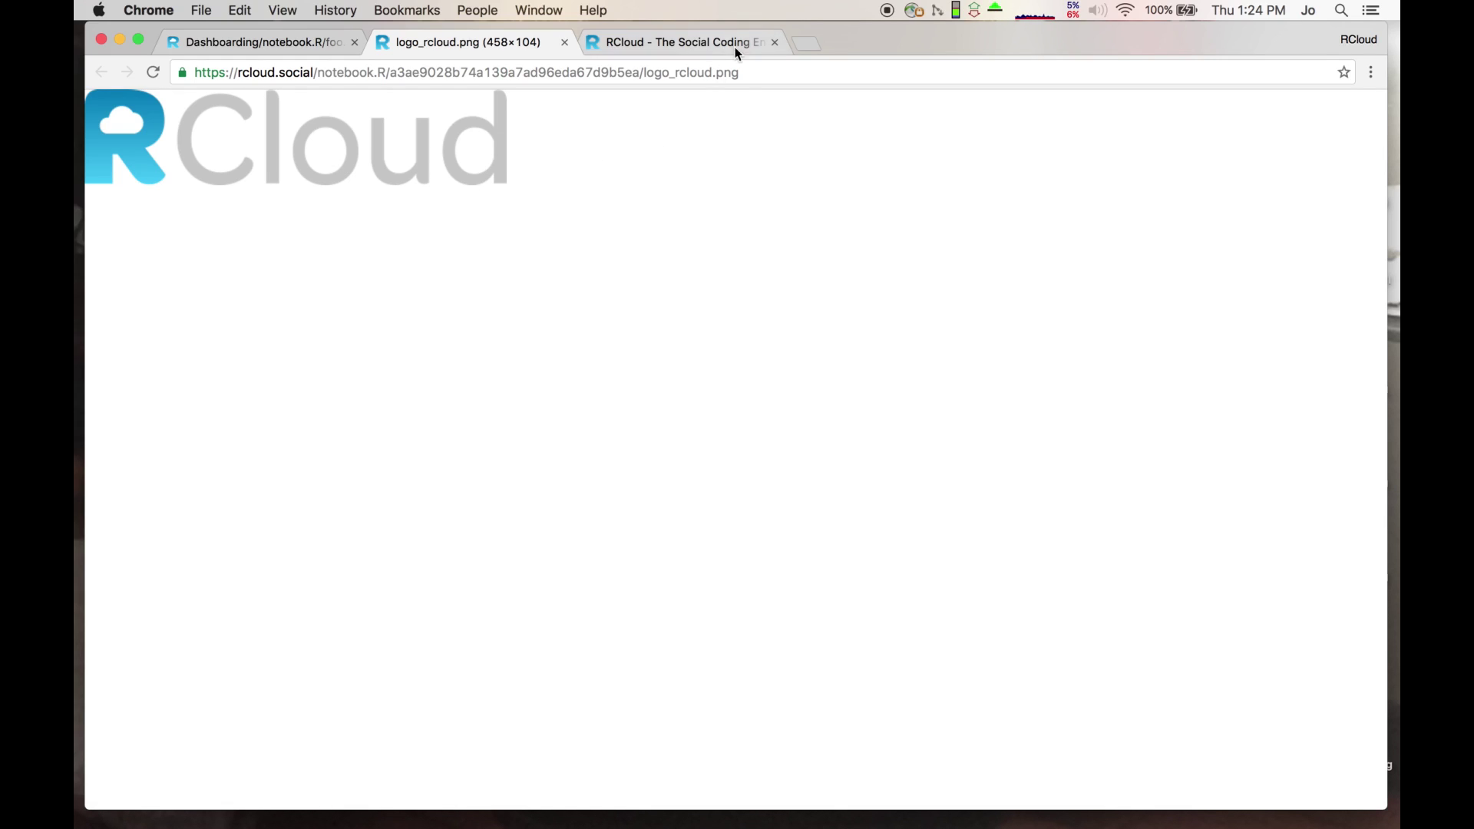
Open the Intelligent Dashboarding example from the RCloud gallery and show the weather data for hurricane Irene.
left_click(694, 46)
left_click(872, 112)
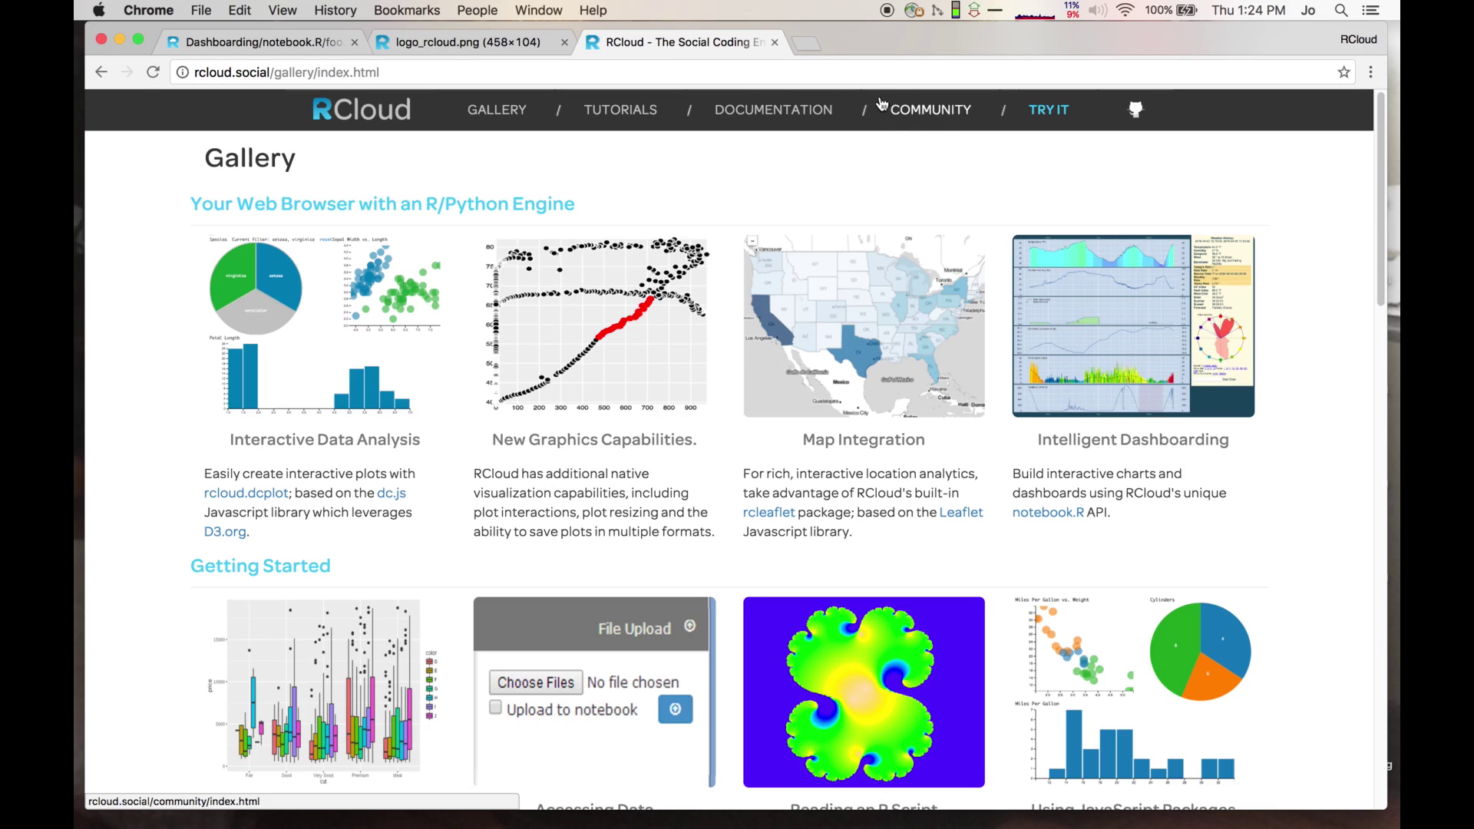
left_click(1083, 342)
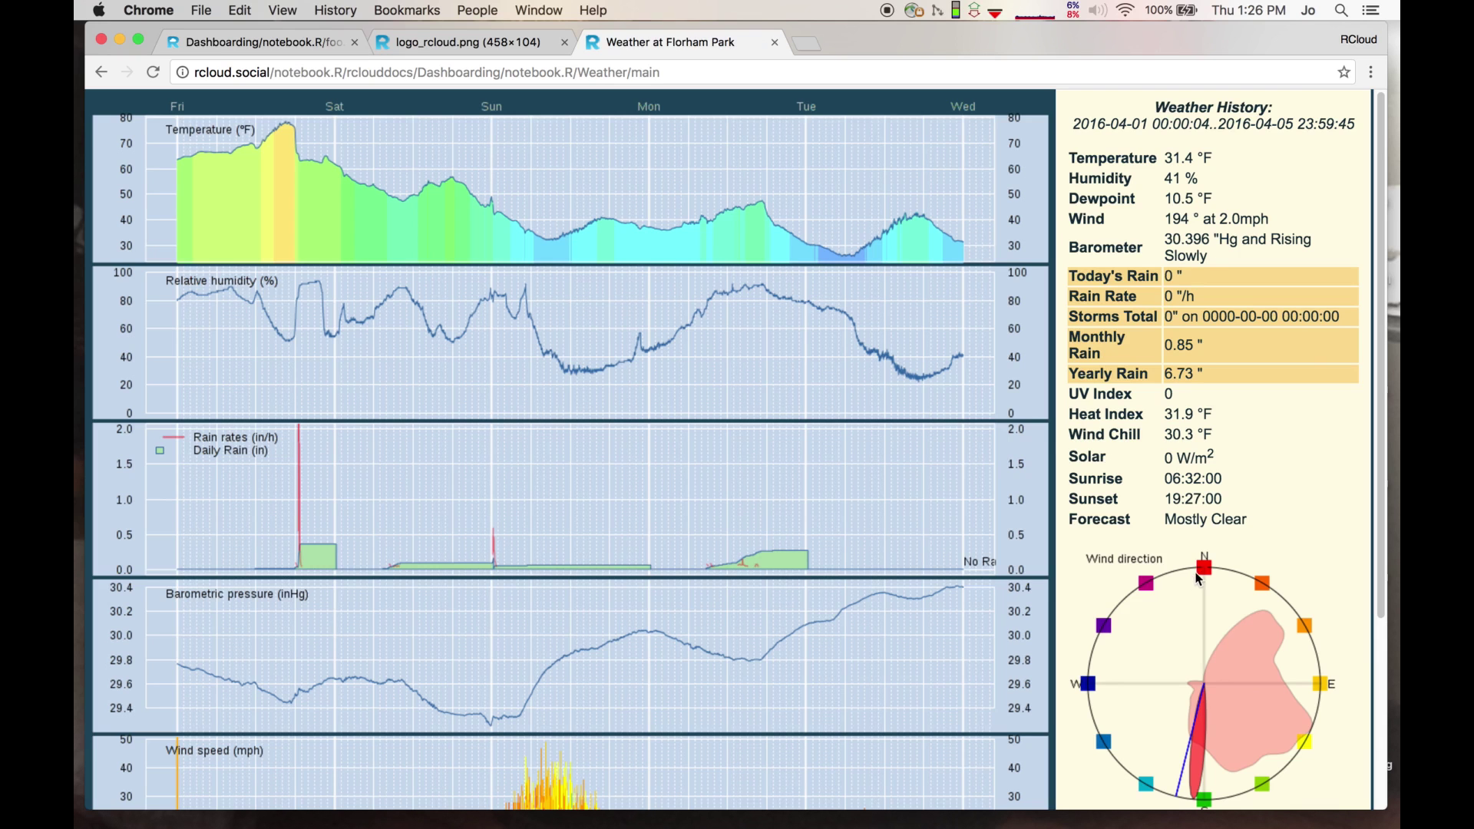
scroll(1198, 590, "down", 5)
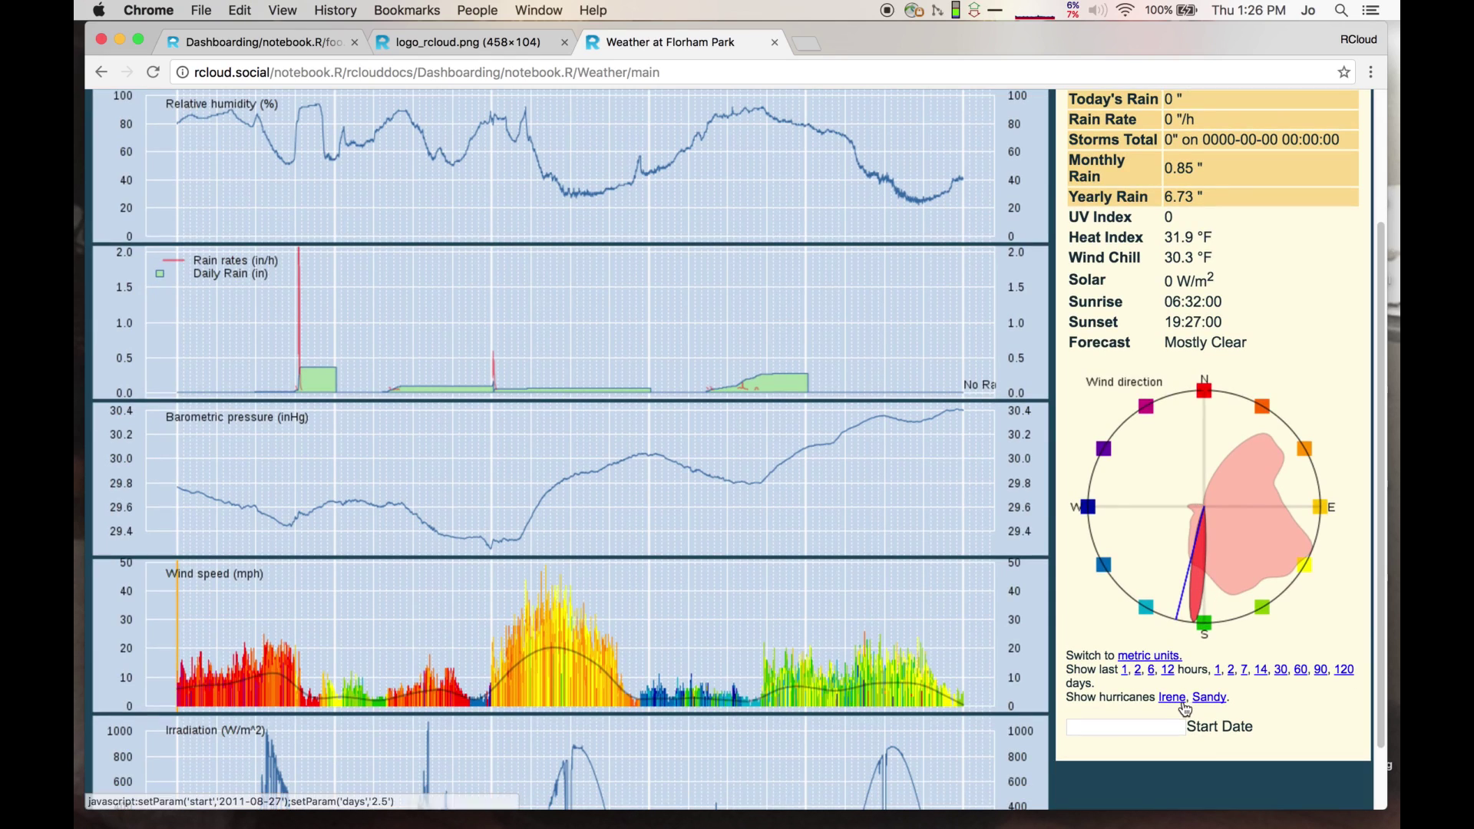
left_click(1179, 700)
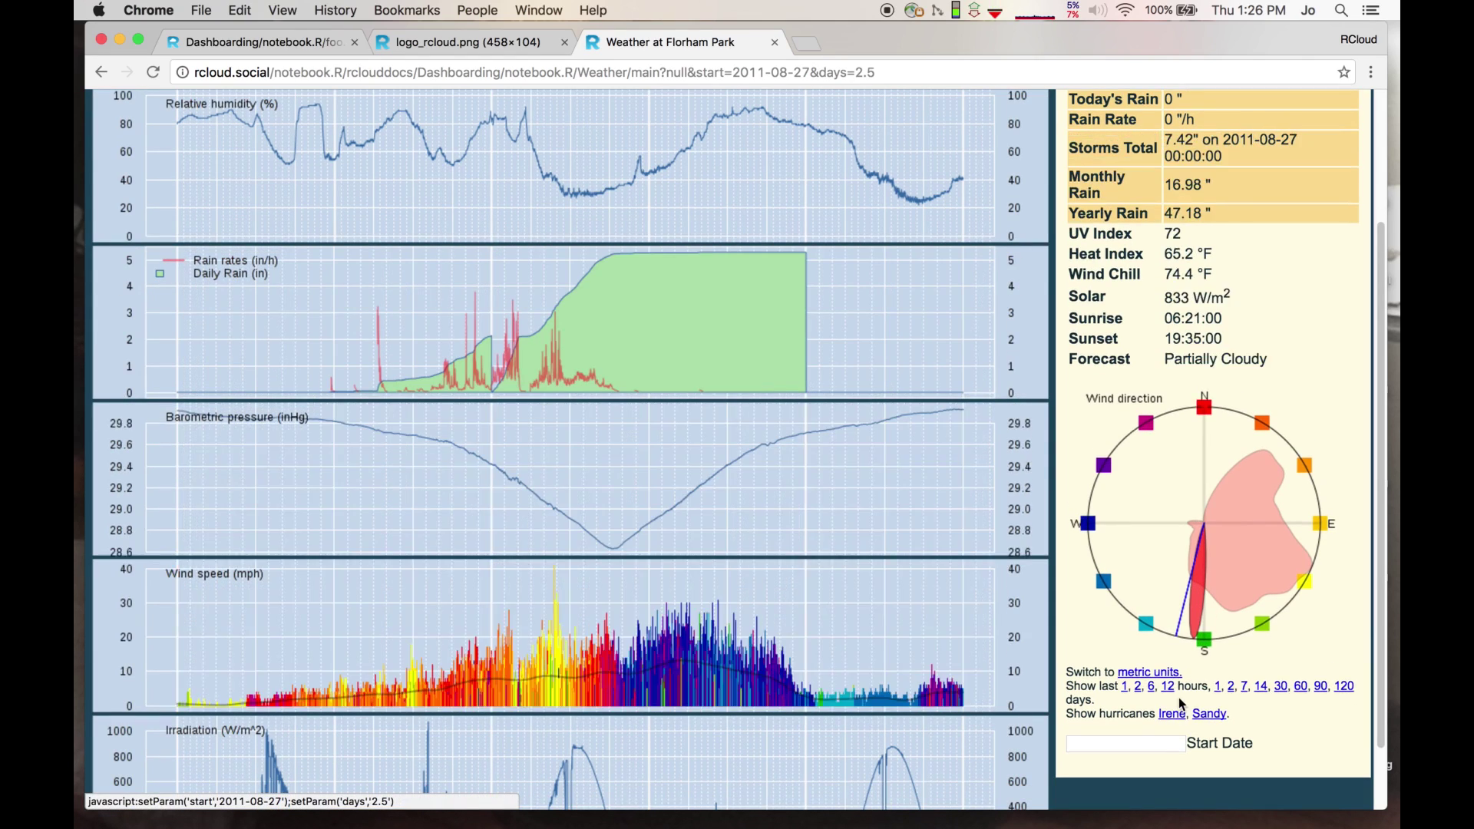
scroll(1178, 697, "up", 3)
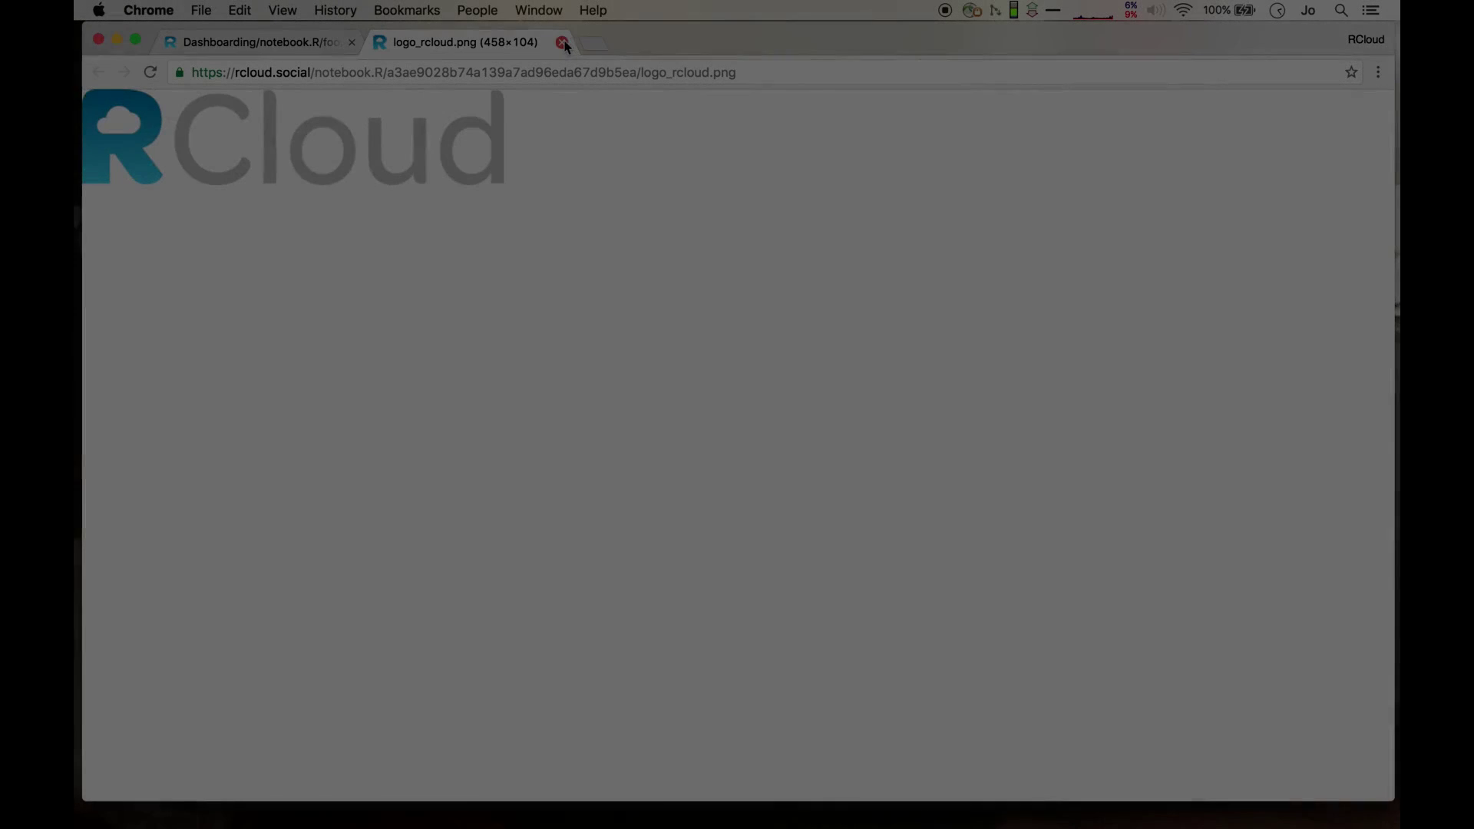
Close the logo image page, open the Basic Plot sample notebook under mini.html, and highlight the rcw.result( call in cell 2.
left_click(563, 42)
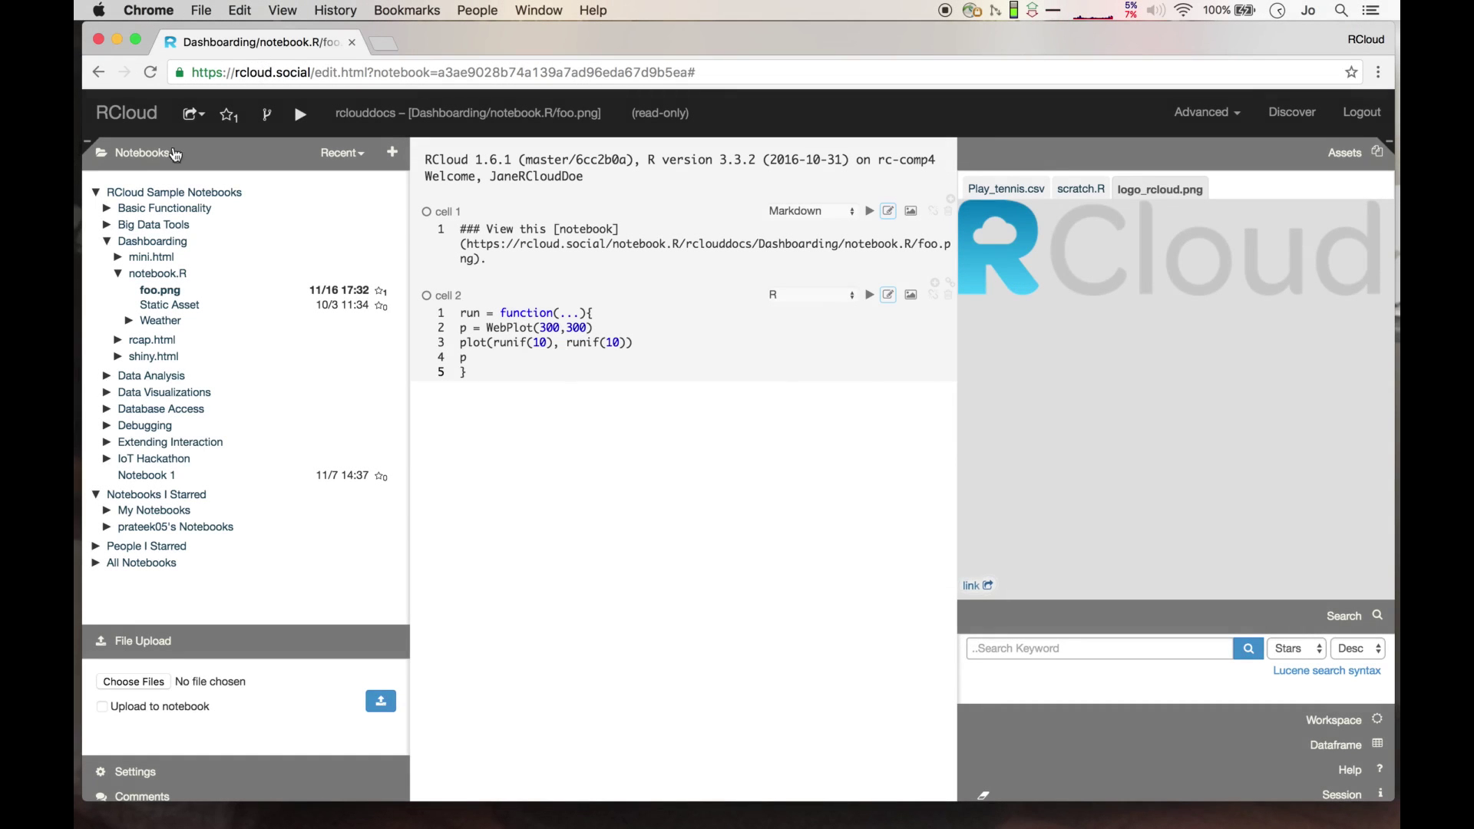
left_click(119, 258)
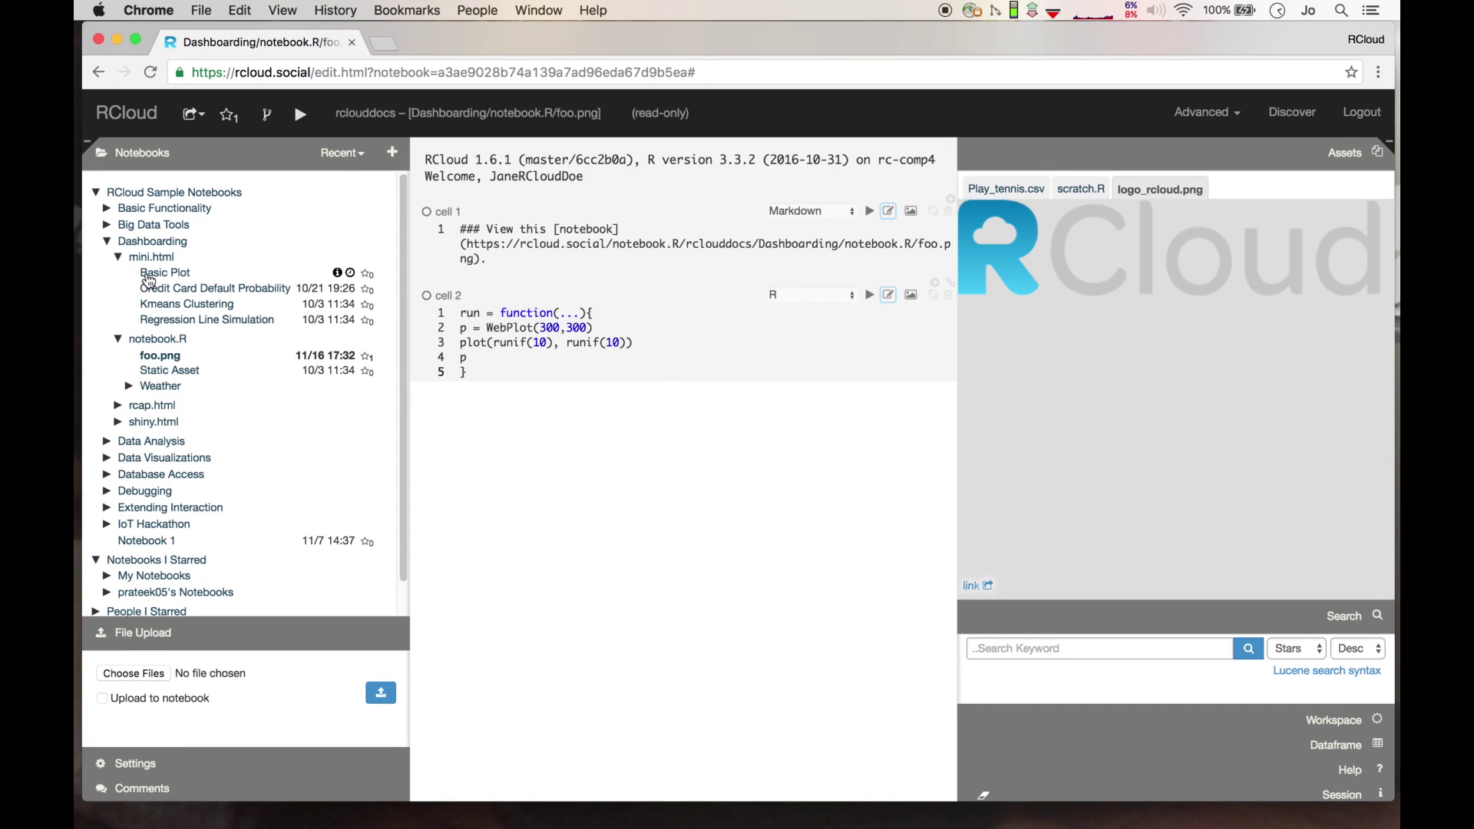
left_click(148, 277)
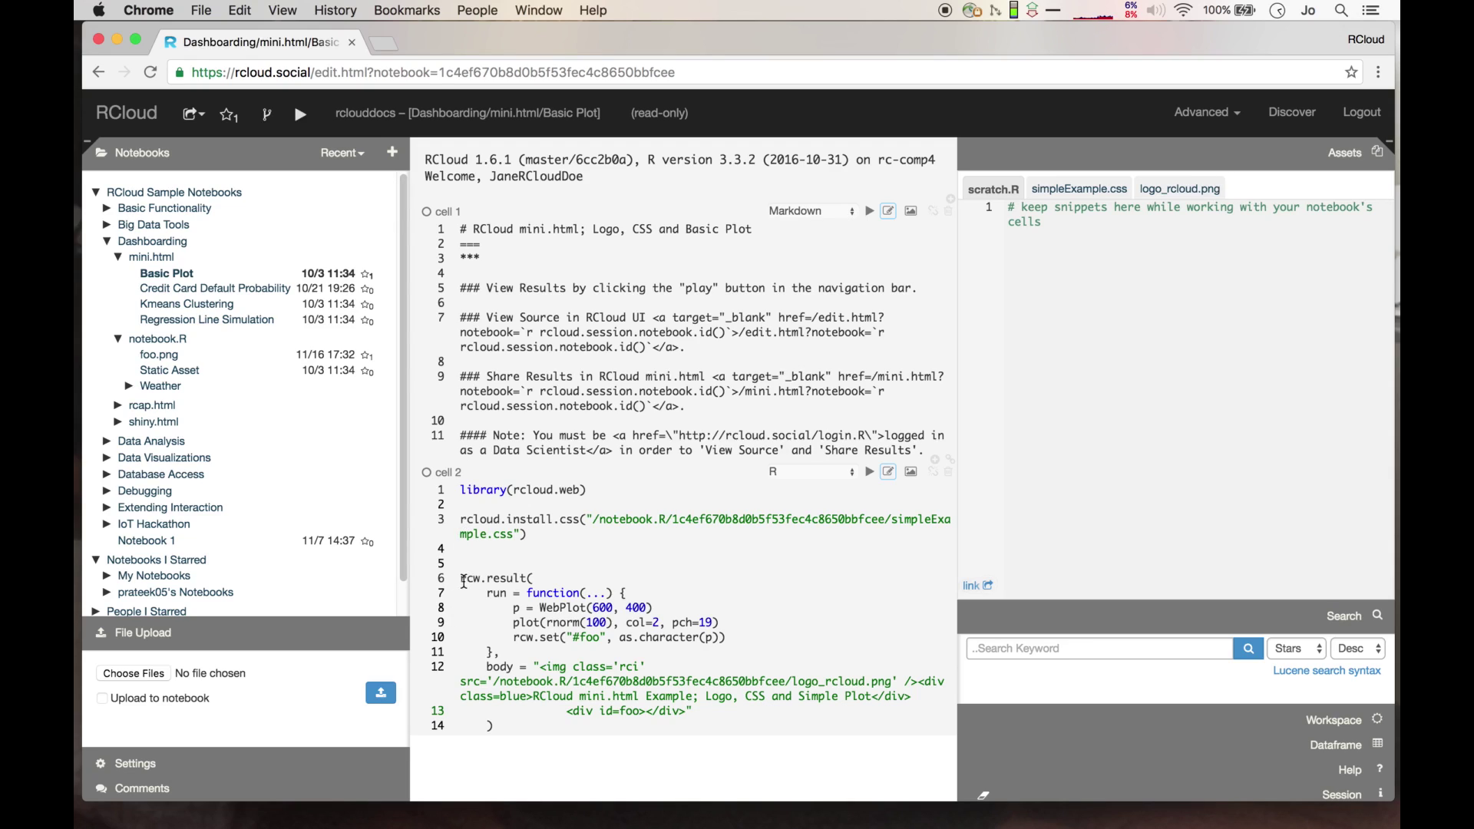
left_click_drag(461, 581, 542, 577)
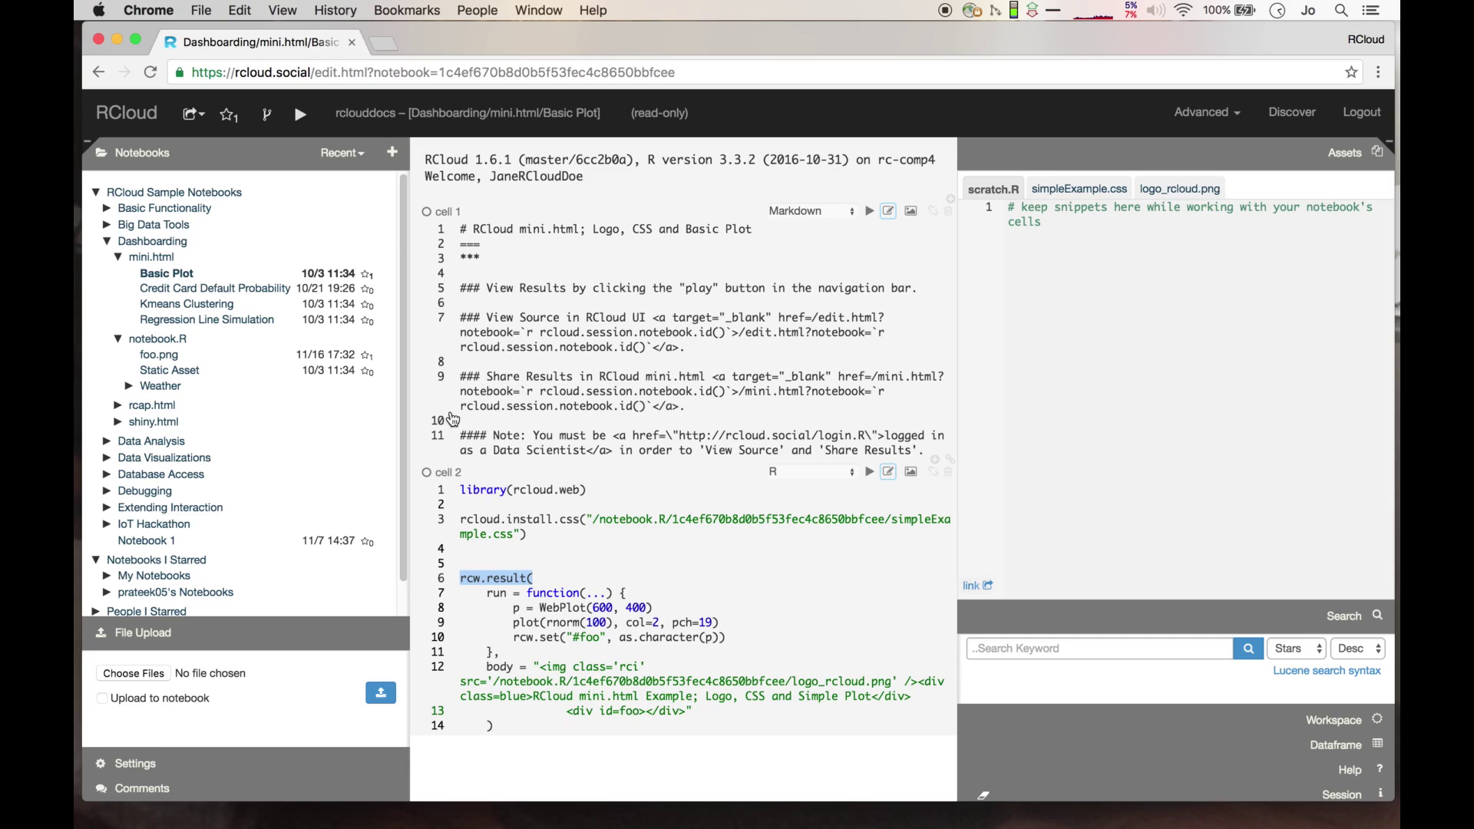
Share the Basic Plot notebook as mini.html to view its page, and return to the editor to show the logo_rcloud.png asset.
left_click(202, 117)
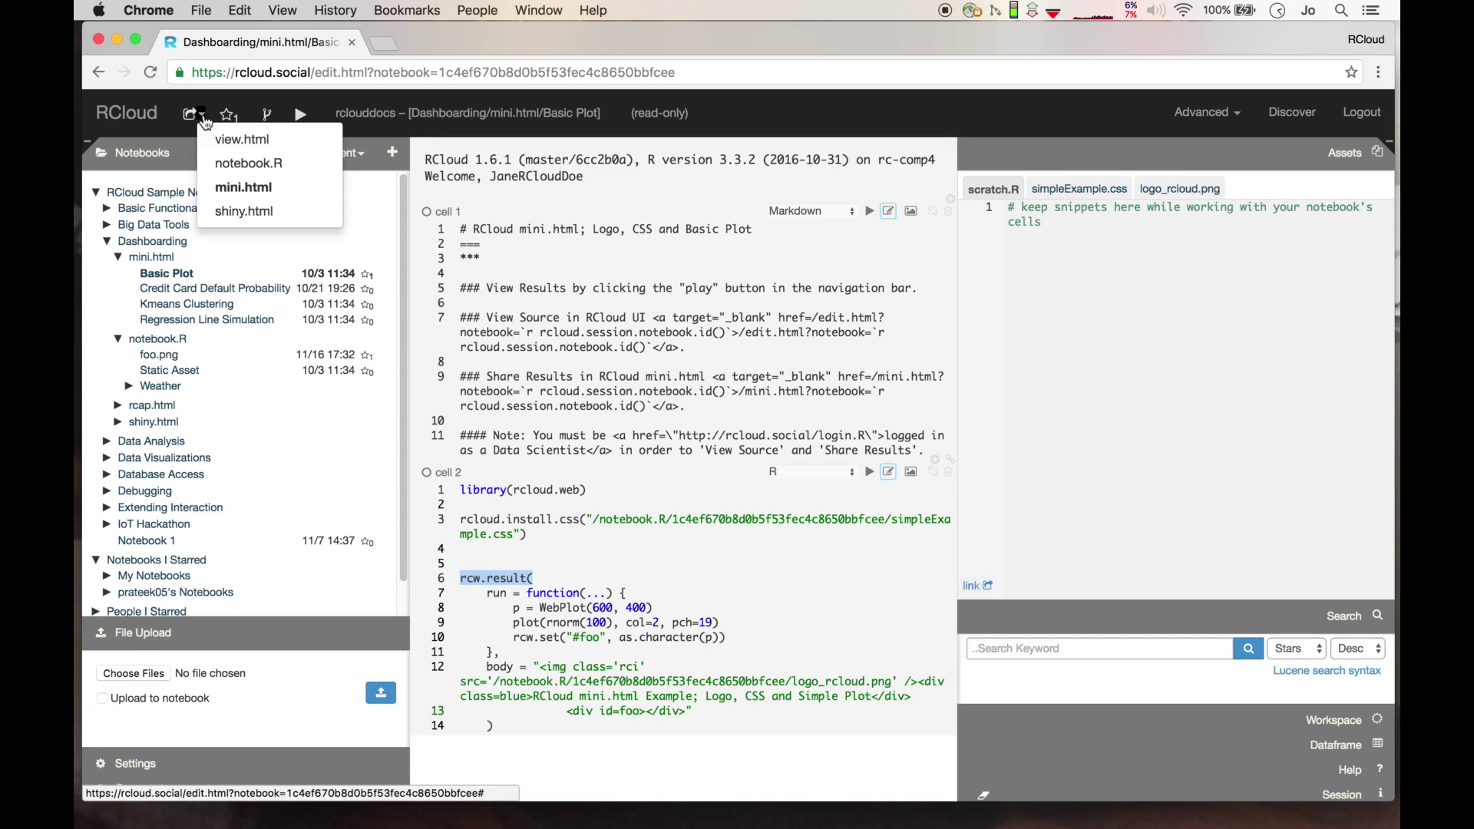
left_click(244, 187)
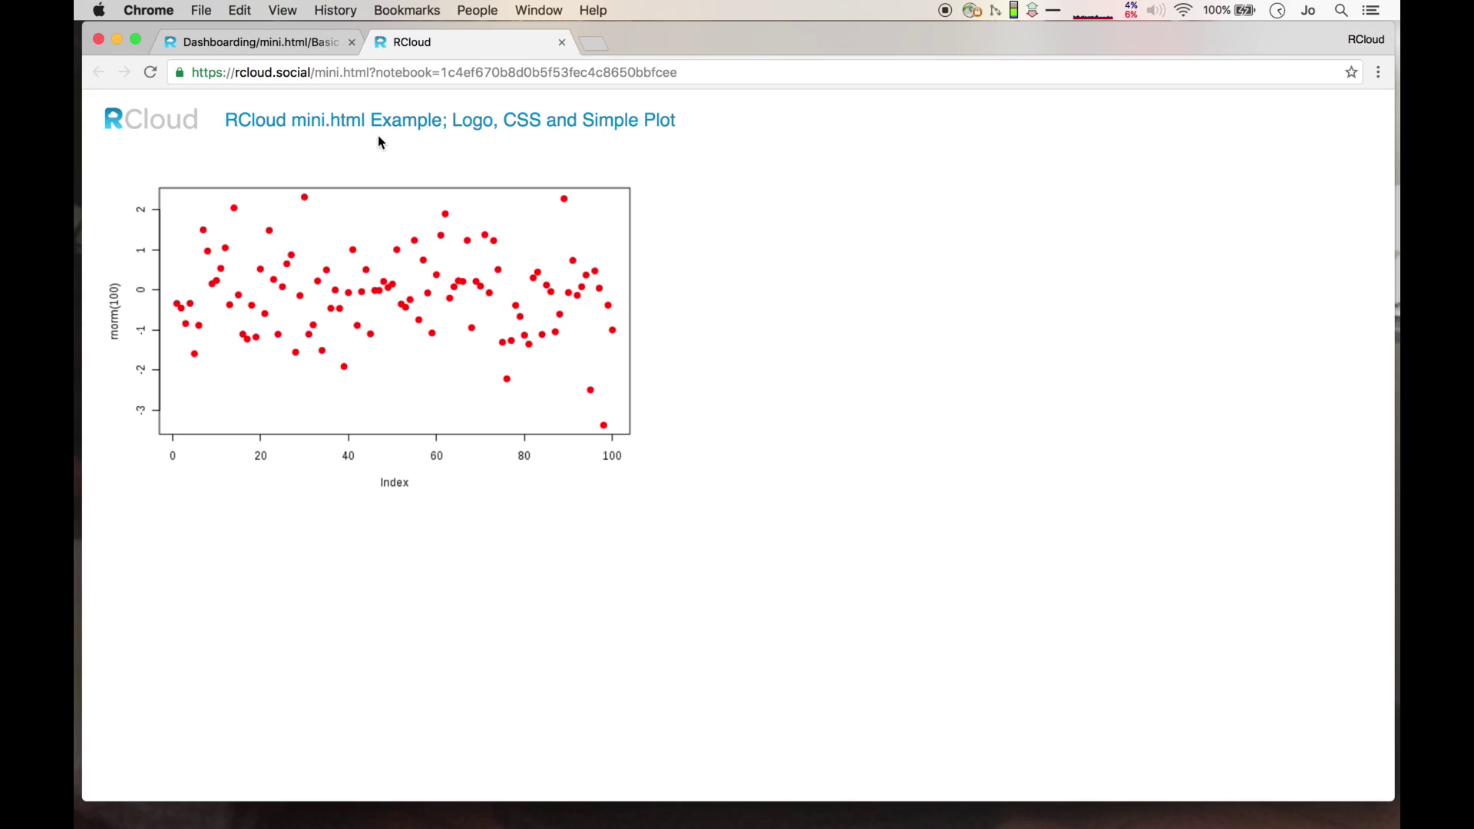
left_click(307, 47)
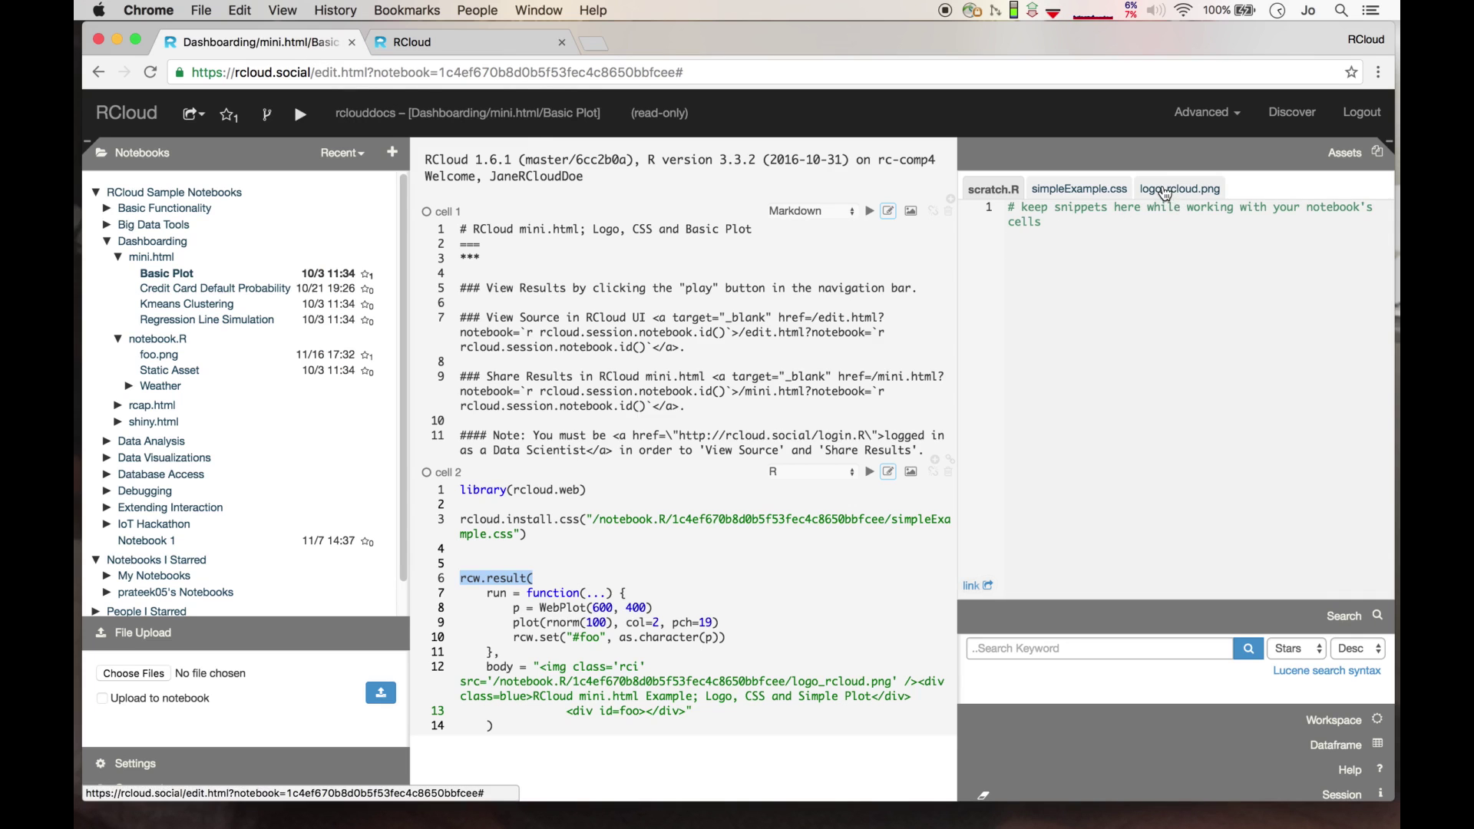
left_click(1167, 192)
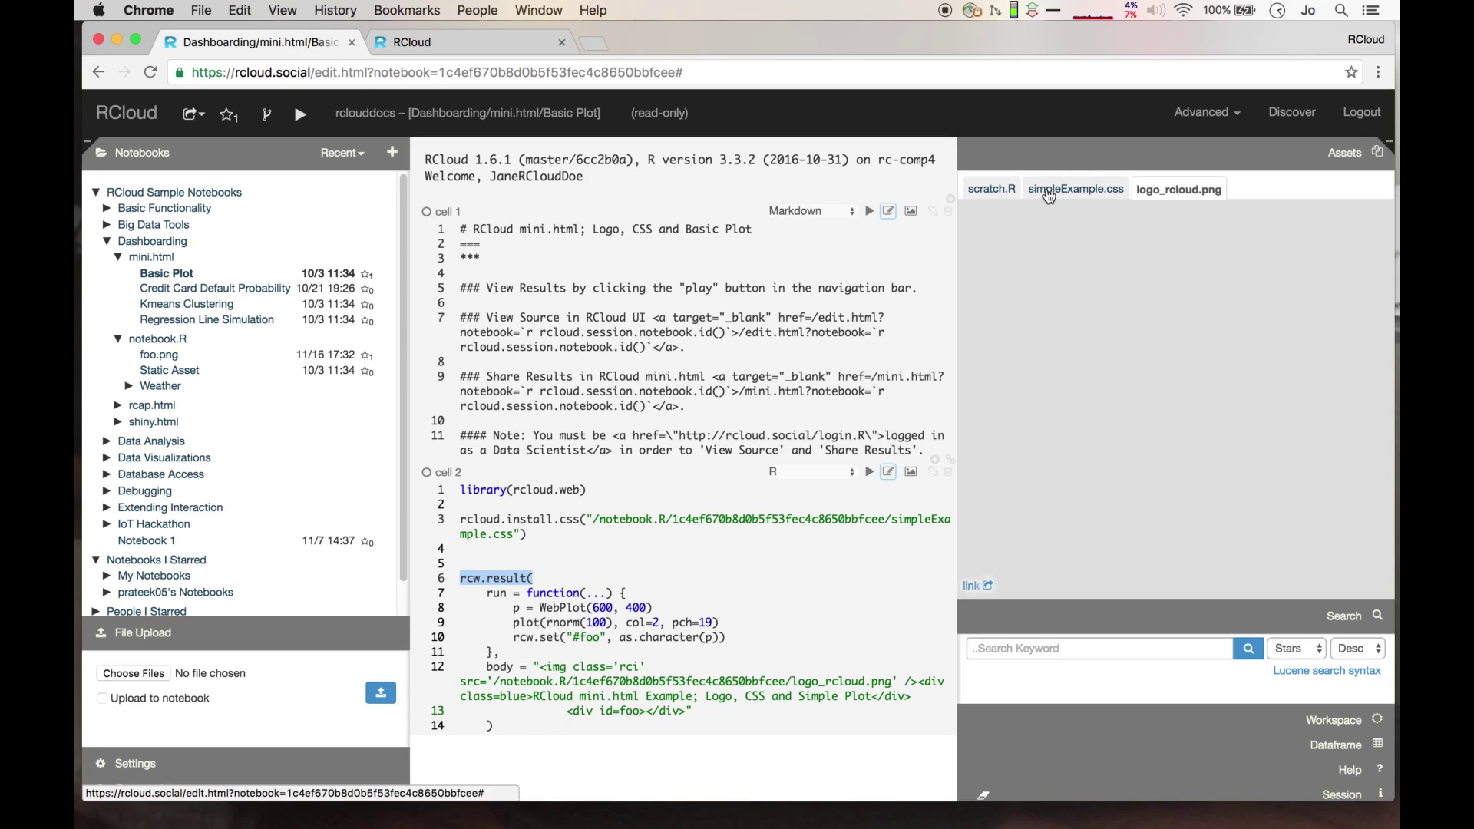
Show the simpleExample.css asset and highlight the rcloud.install.css call in cell 2.
left_click(1049, 196)
left_click_drag(460, 519, 585, 522)
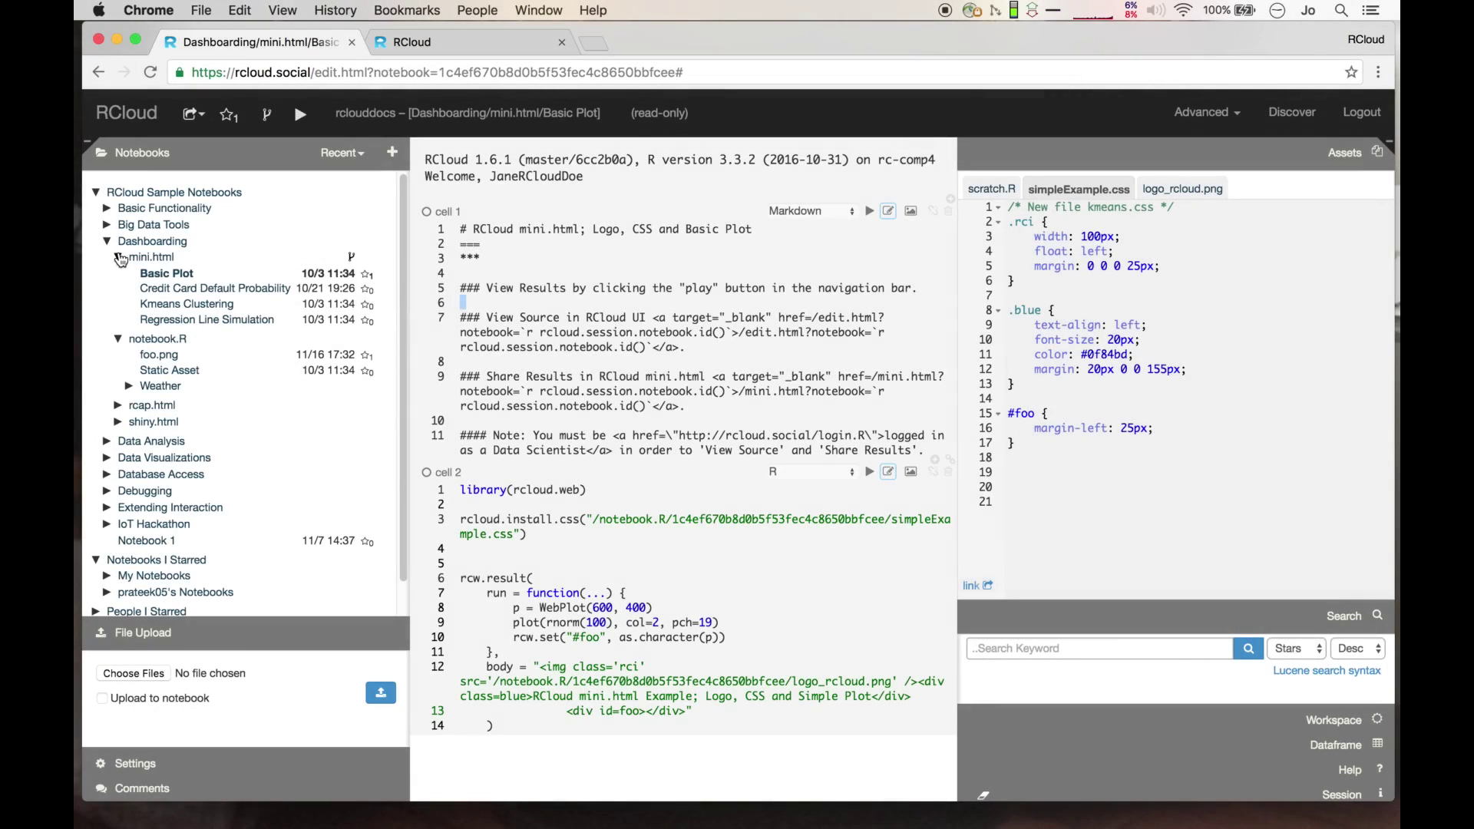
Collapse the mini.html and notebook.R folders and open the AAA Tutorial Example notebook under shiny.html.
left_click(117, 258)
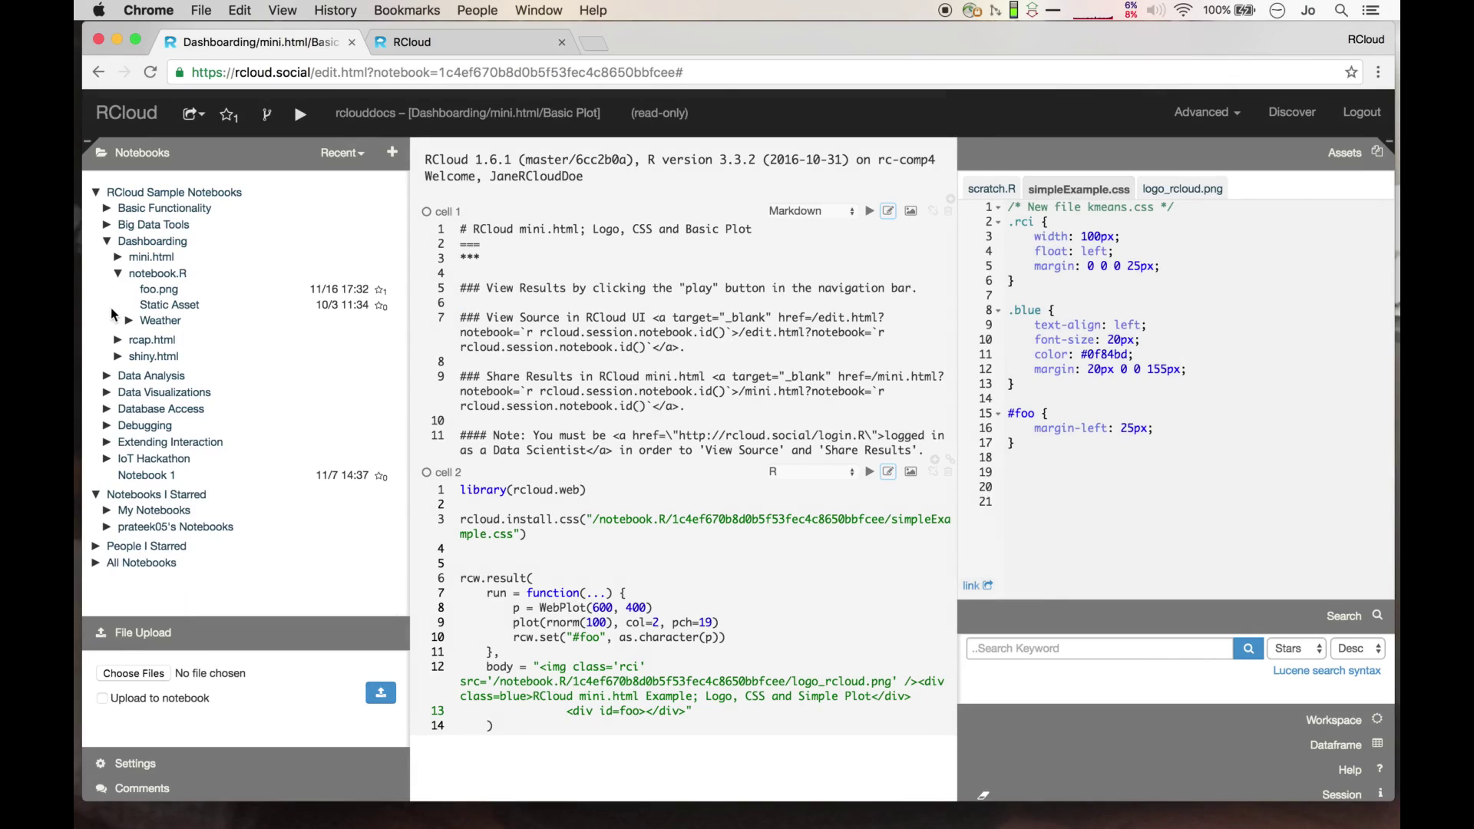
left_click(118, 274)
left_click(118, 306)
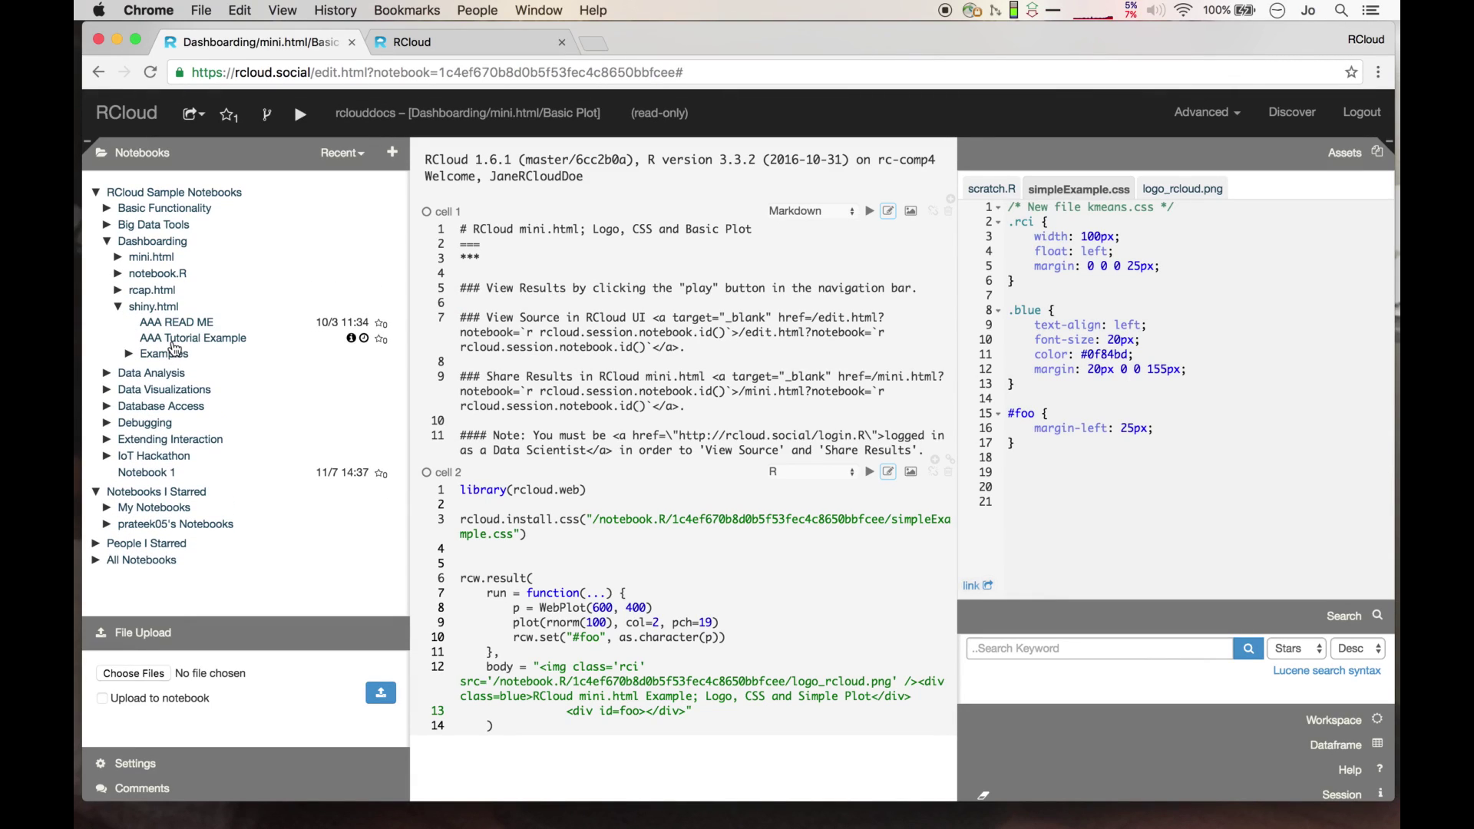
left_click(173, 341)
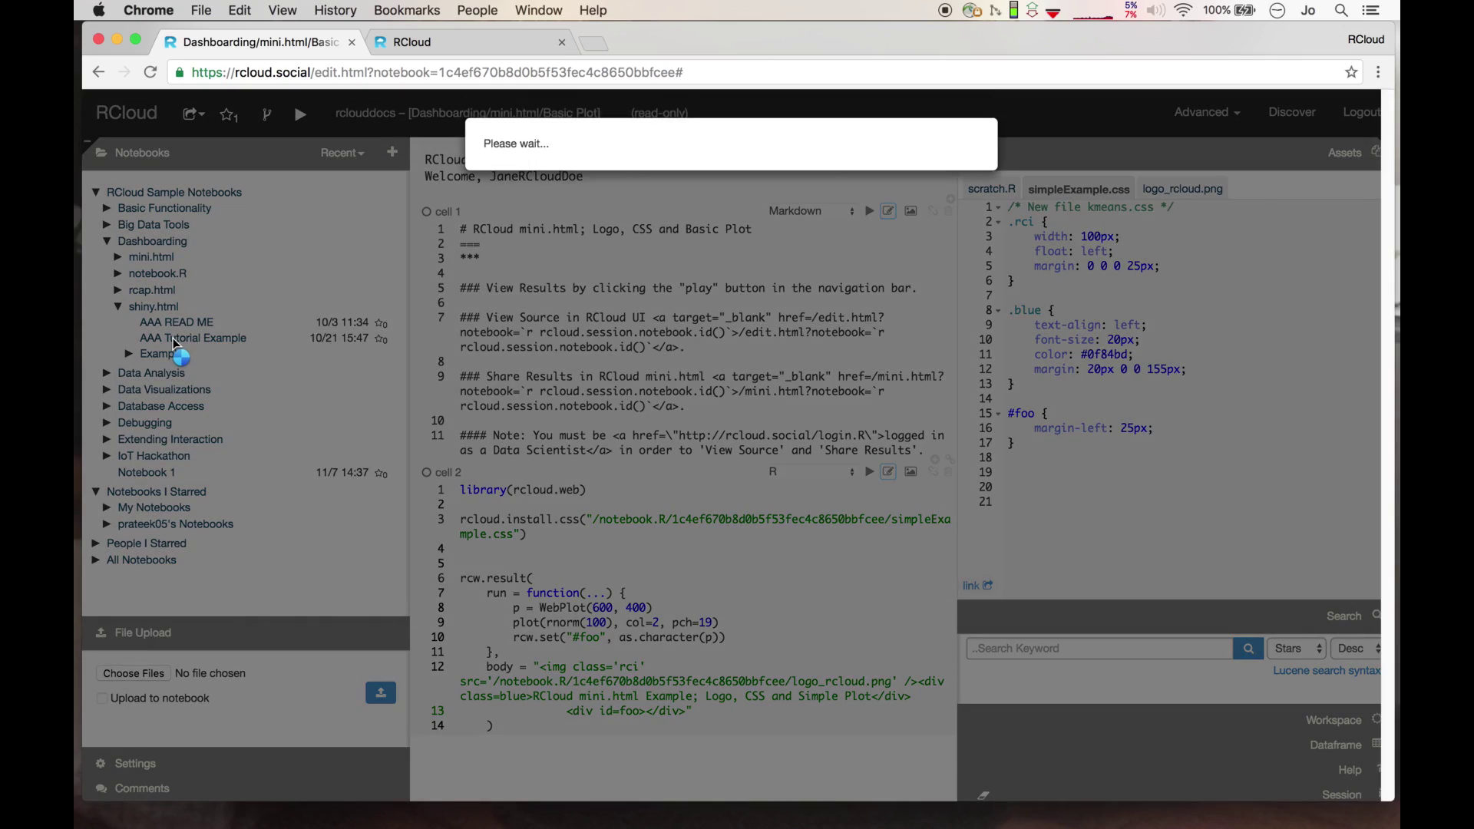
Highlight library(rcloud.shiny) and the rcloud.shinyApp(ui=ui,server=server) call in cell 3 of the tutorial notebook.
scroll(572, 330, "down", 10)
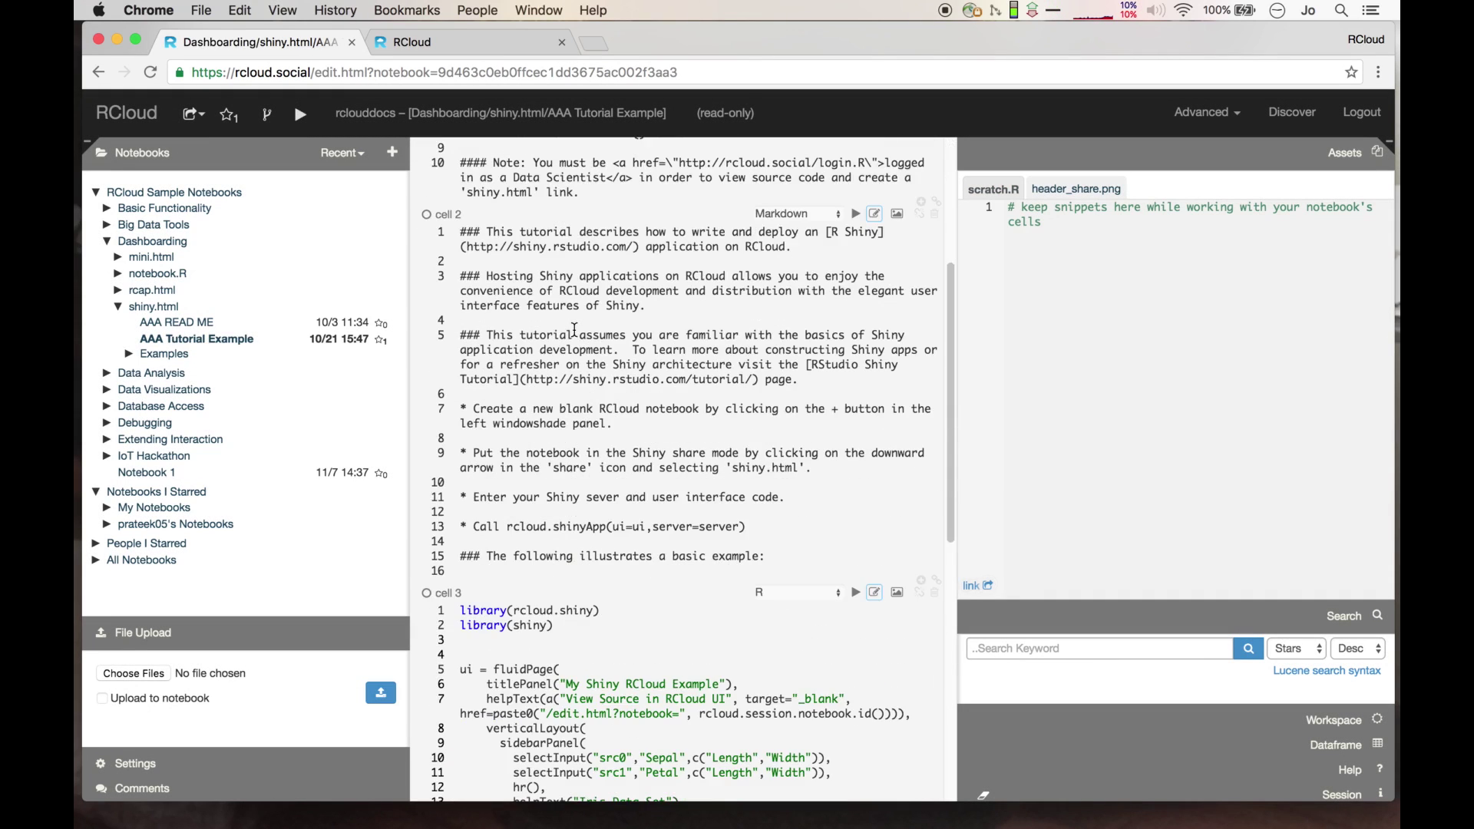
left_click_drag(609, 262, 459, 263)
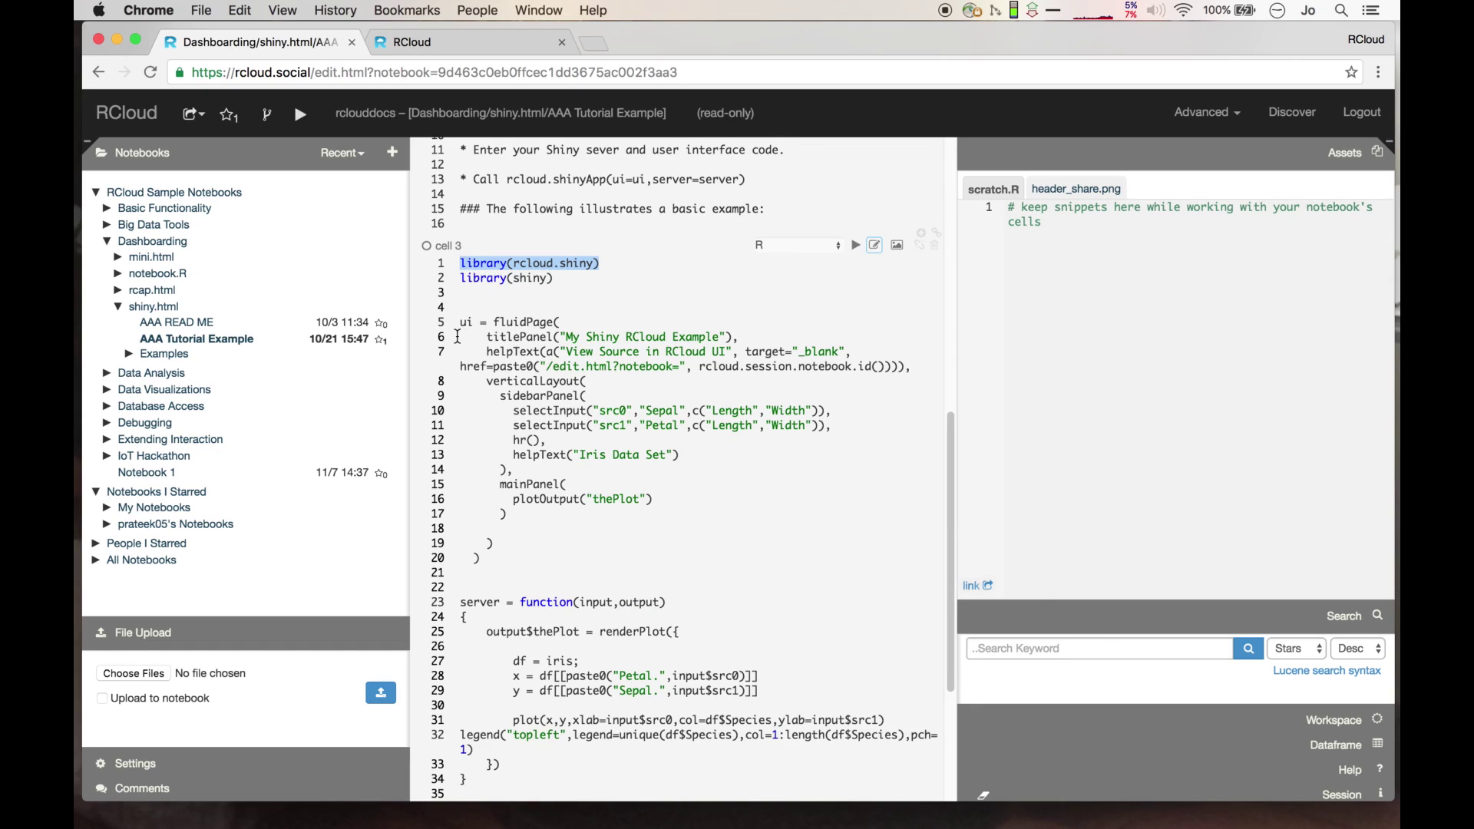
scroll(455, 389, "down", 5)
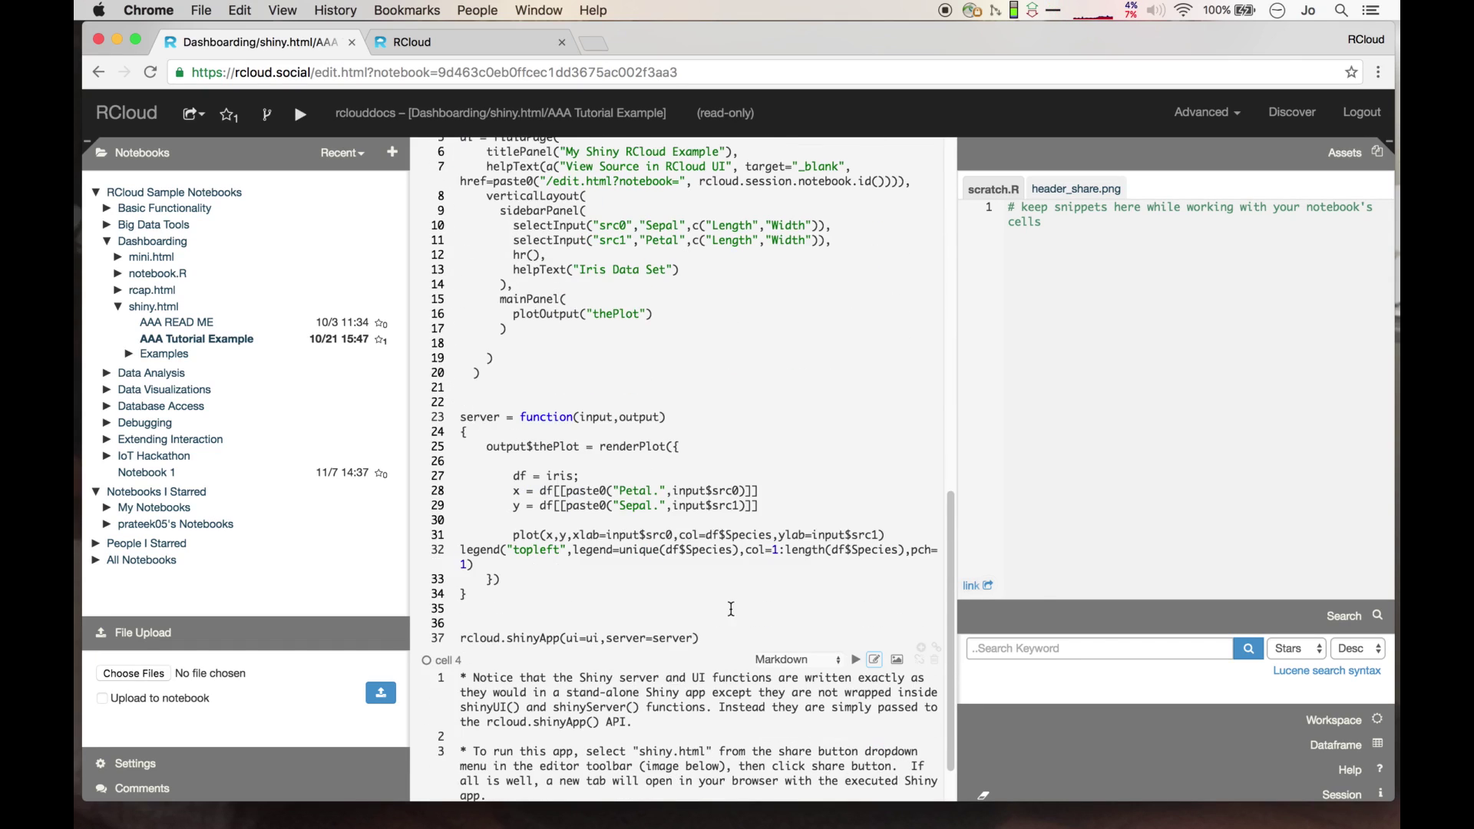
left_click_drag(717, 638, 465, 642)
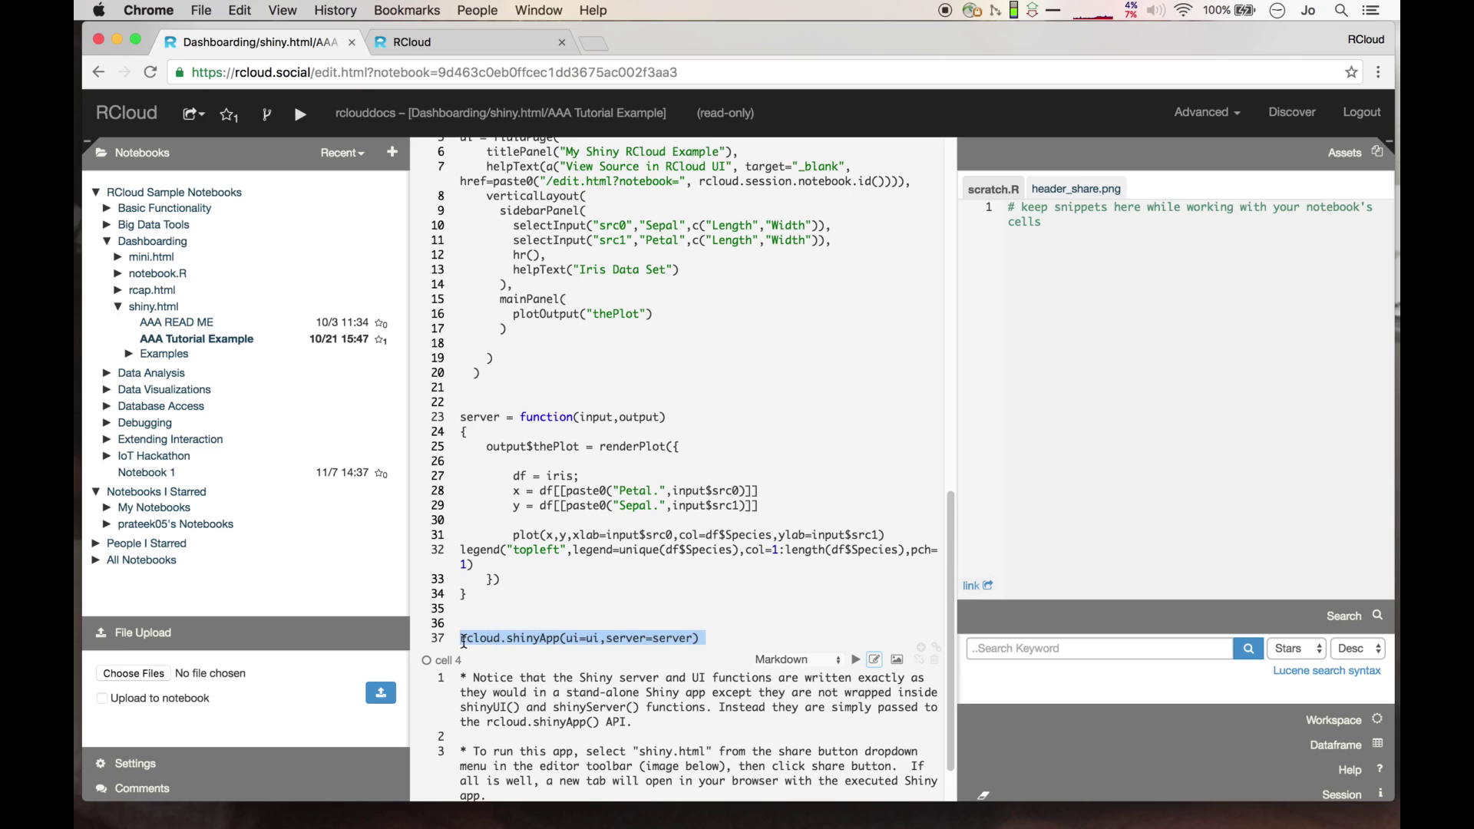
Highlight the start of the ui definition and of the server definition in cell 3.
scroll(562, 604, "up", 2)
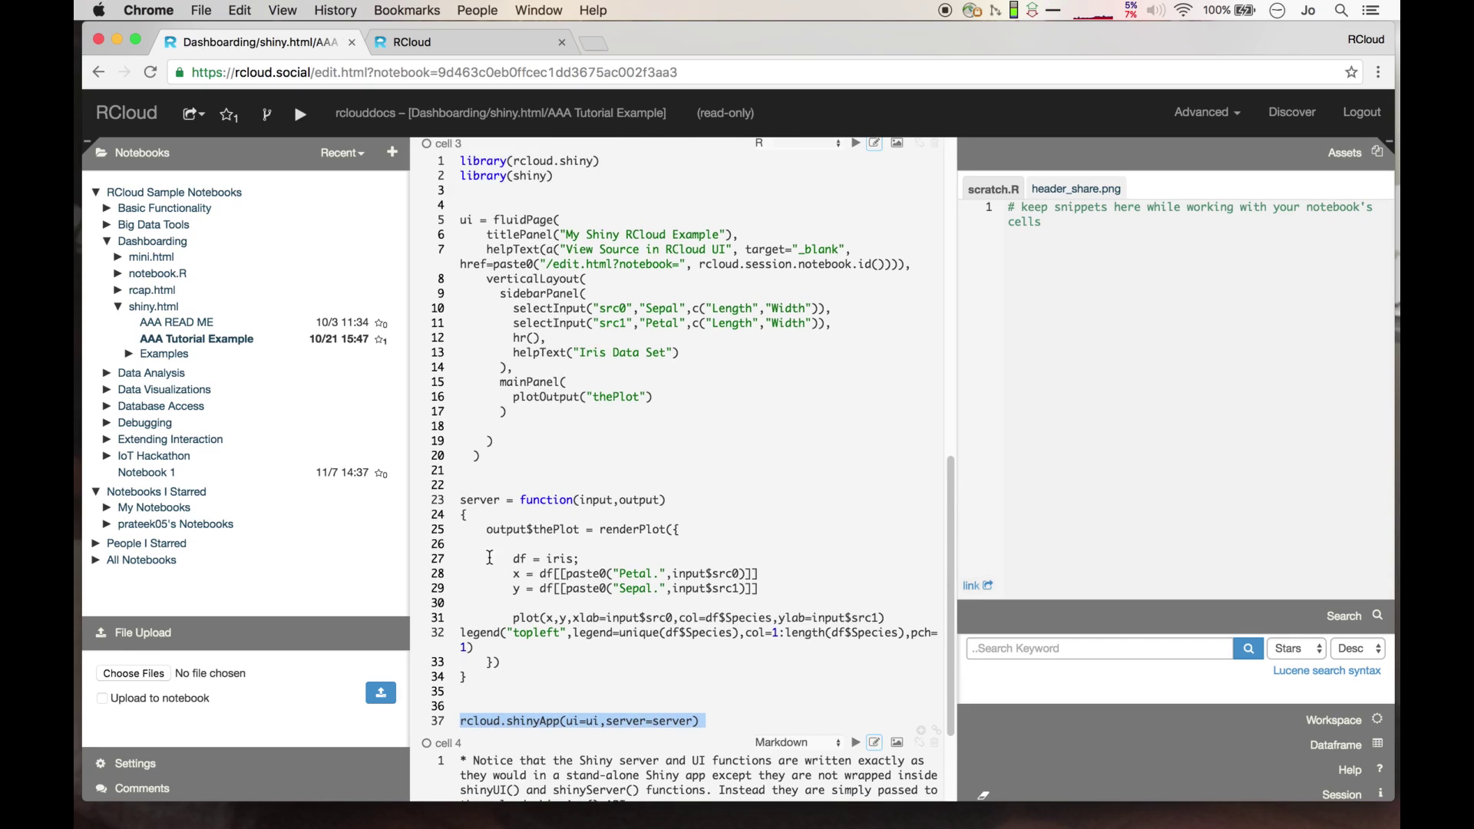
left_click_drag(460, 220, 485, 218)
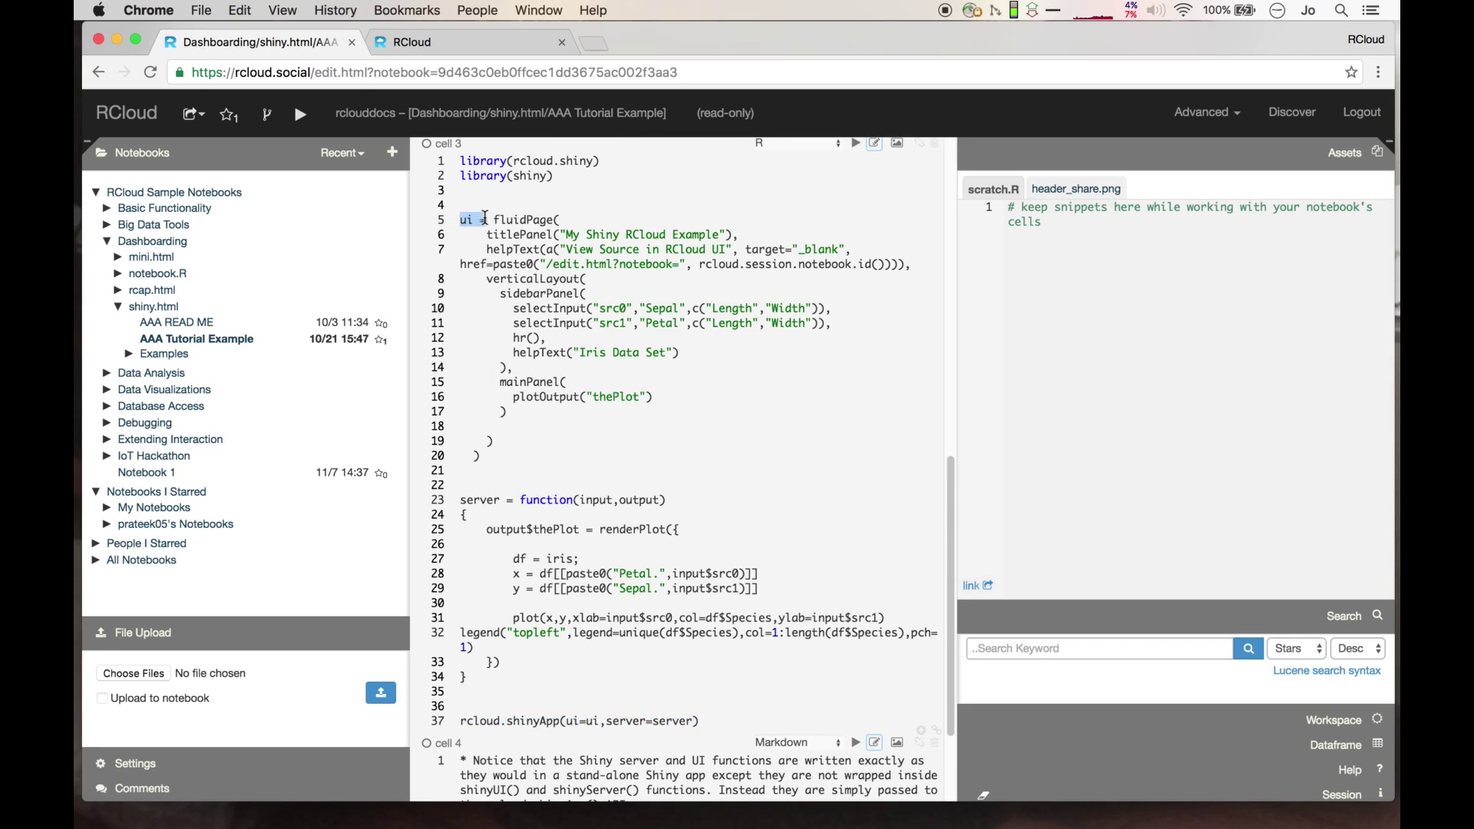
left_click_drag(460, 502, 510, 504)
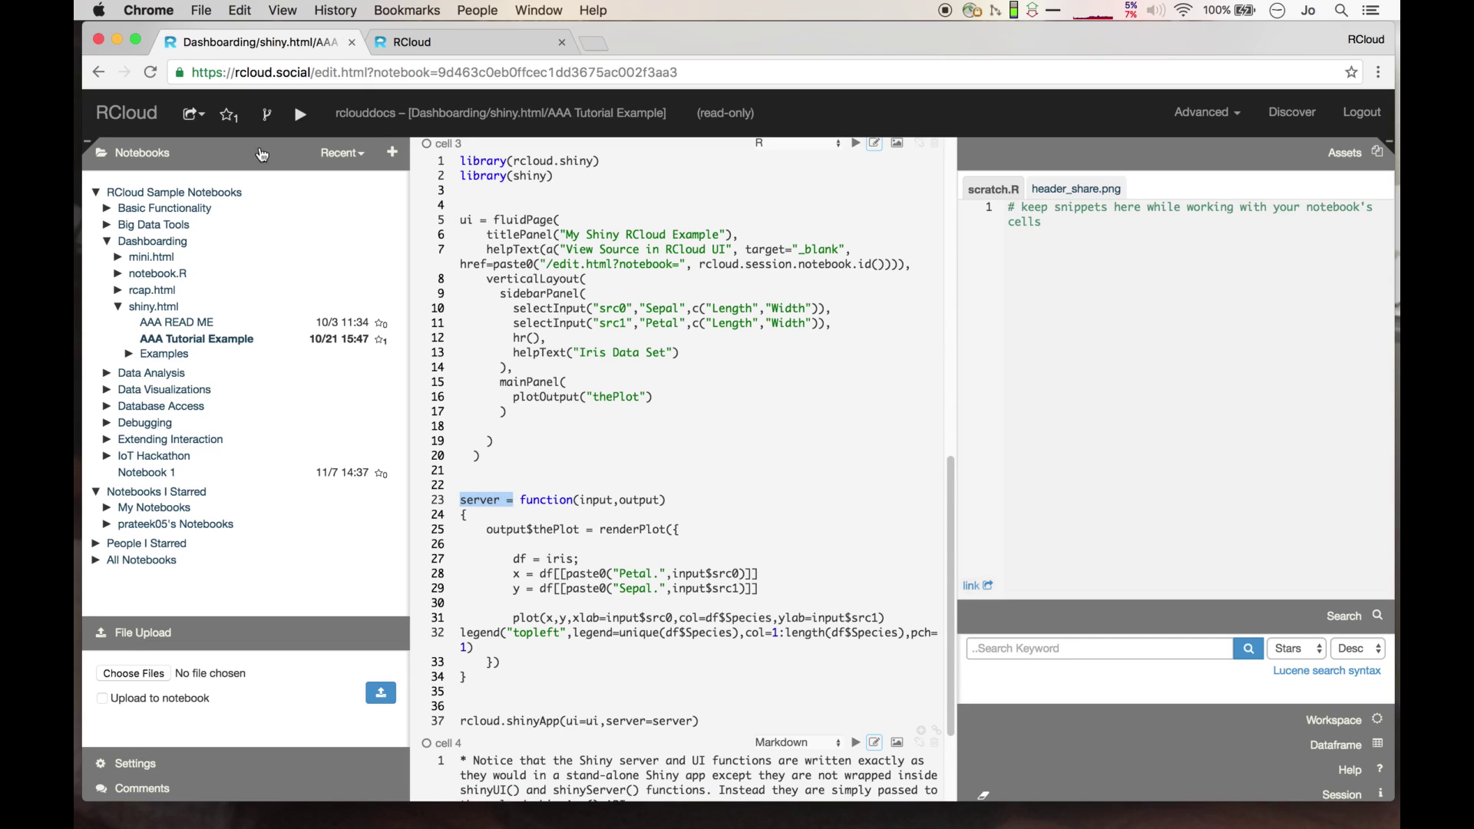
Share the tutorial notebook as shiny.html and set Sepal to Width in the resulting Shiny app.
left_click(200, 115)
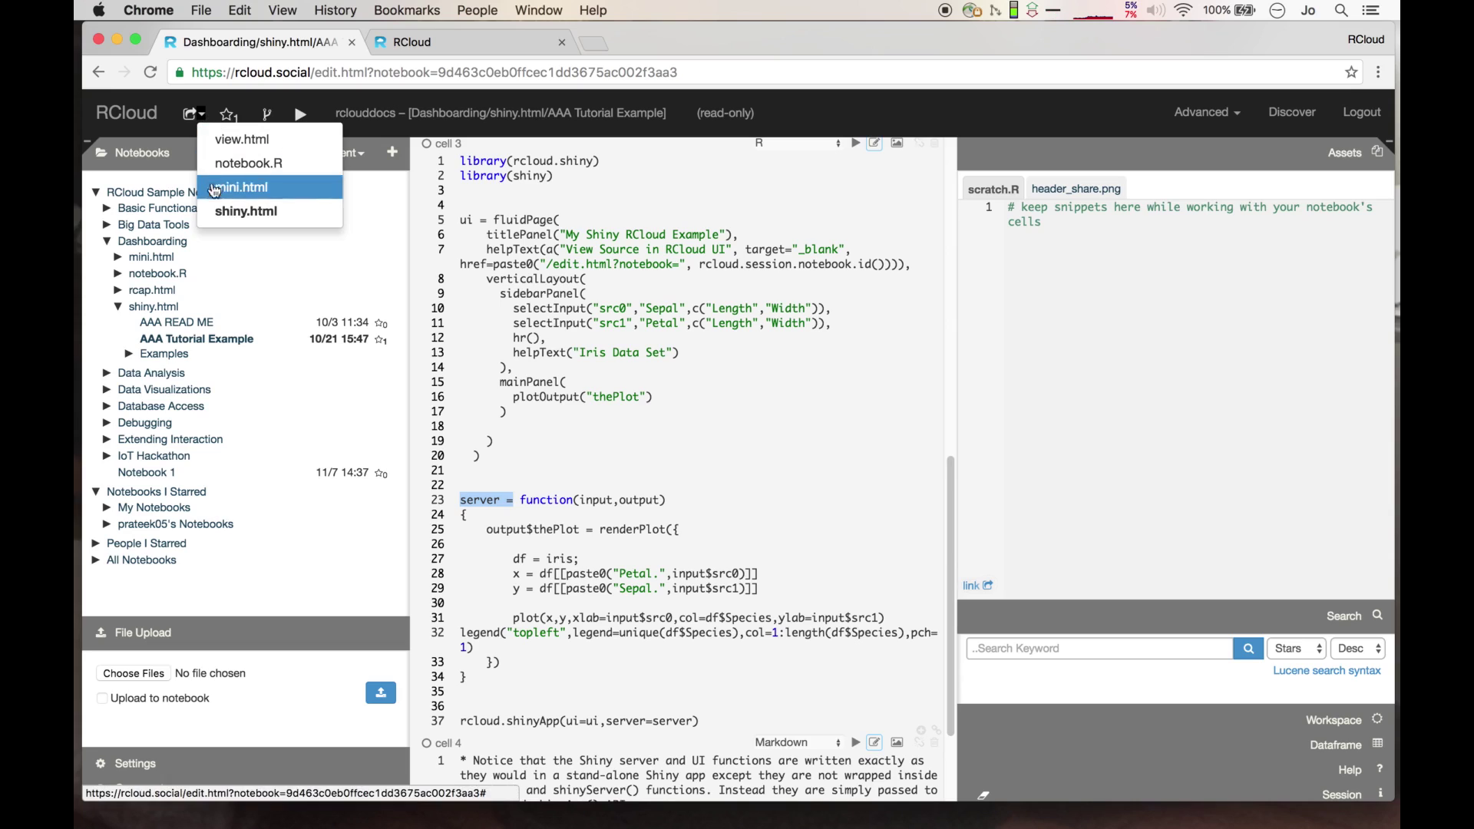
left_click(230, 211)
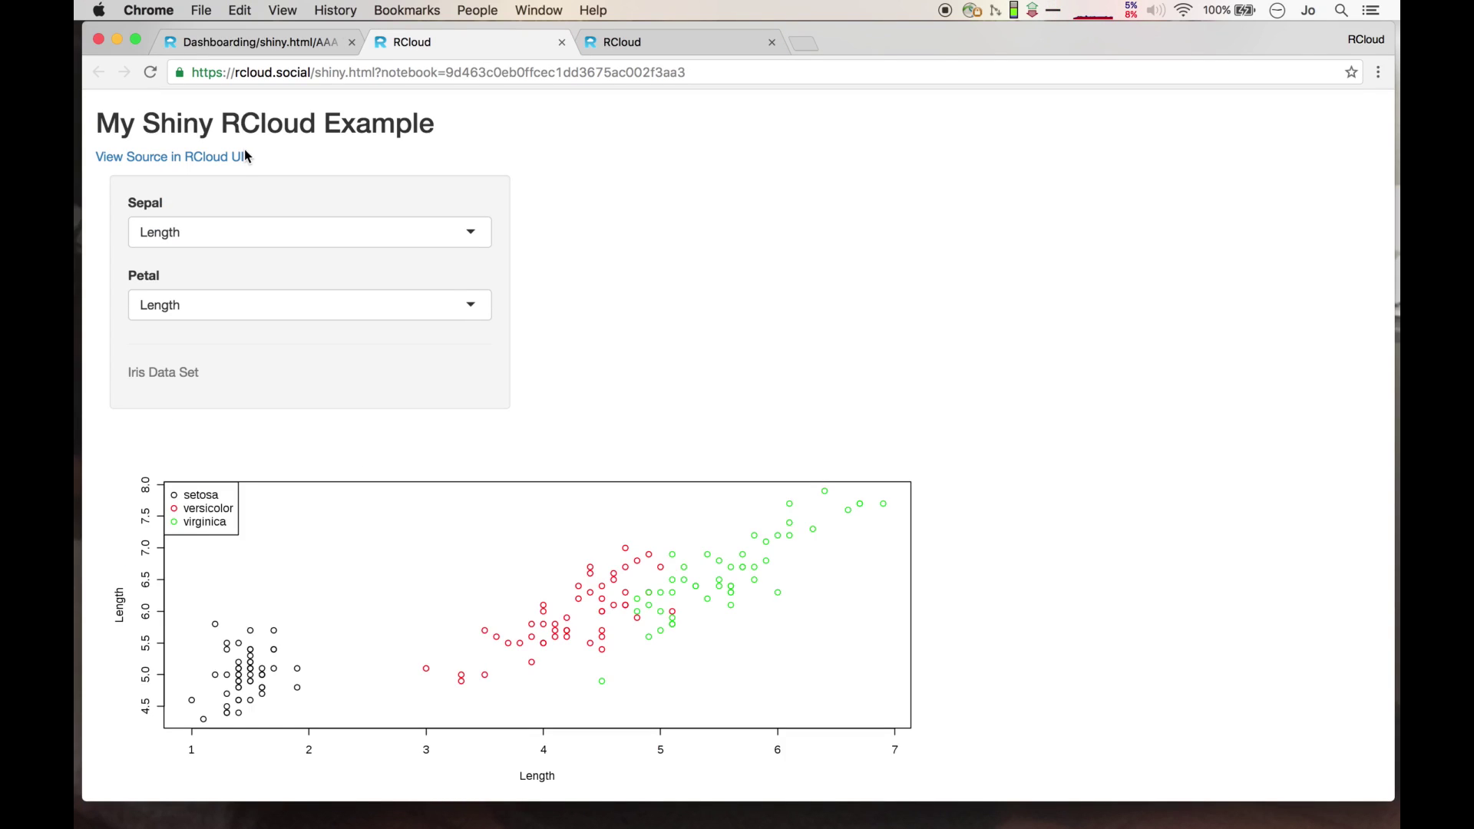
left_click(231, 230)
left_click(216, 287)
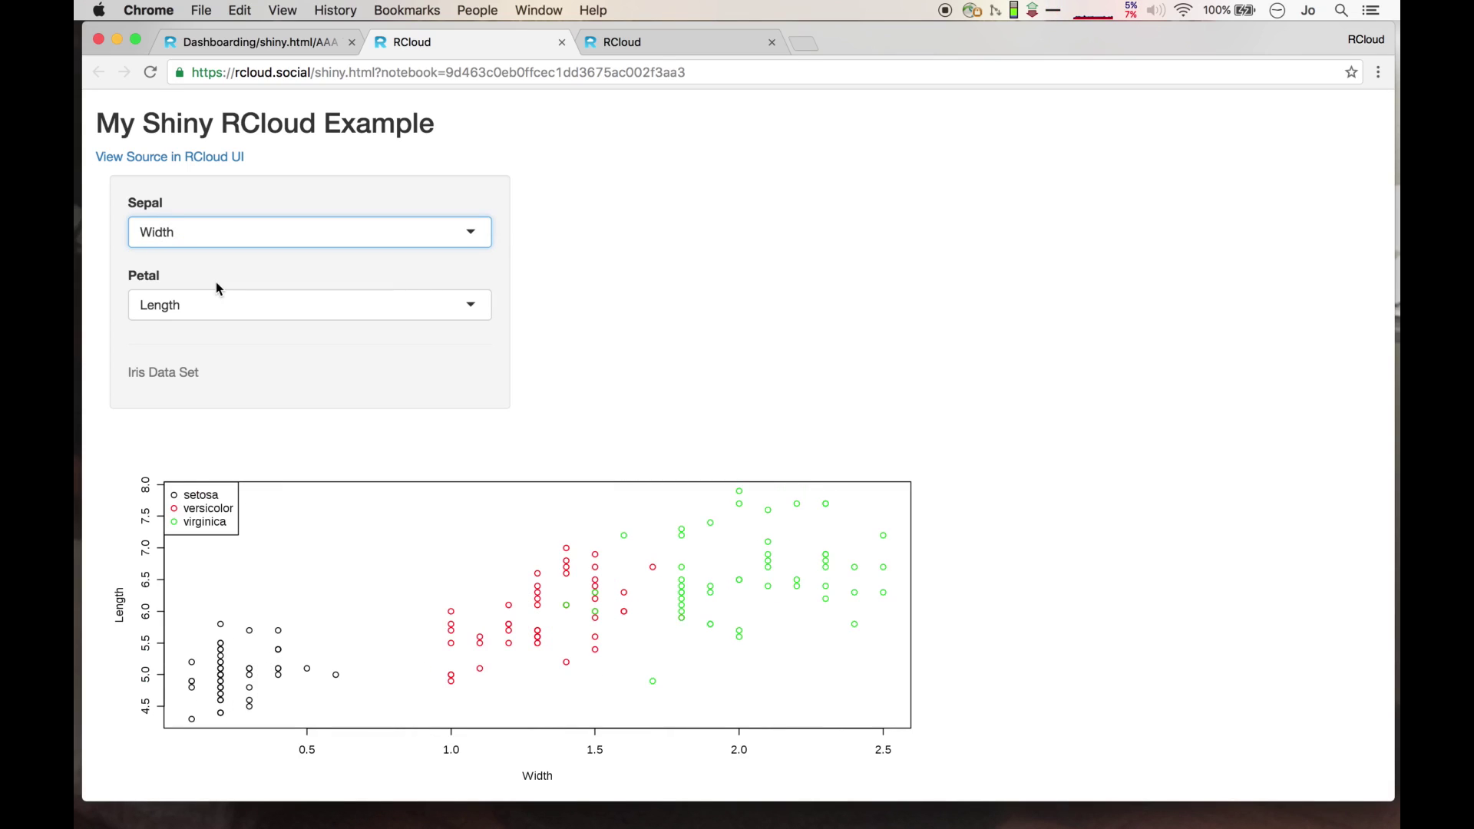